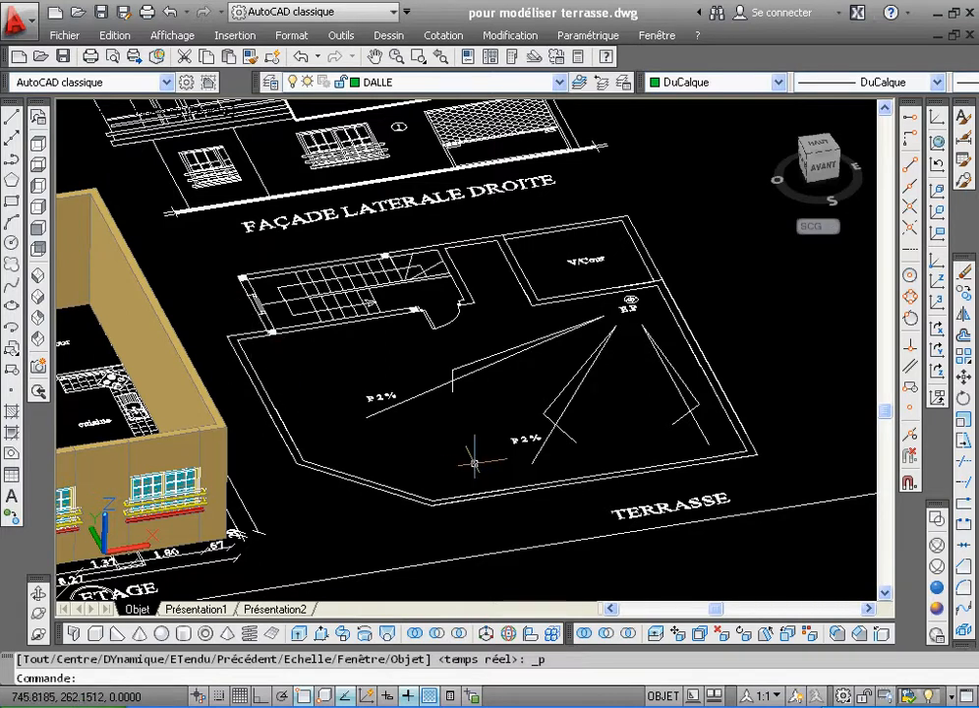
- Make mur_3D the current layer
{"action": "left_click", "coordinate": [558, 84]}
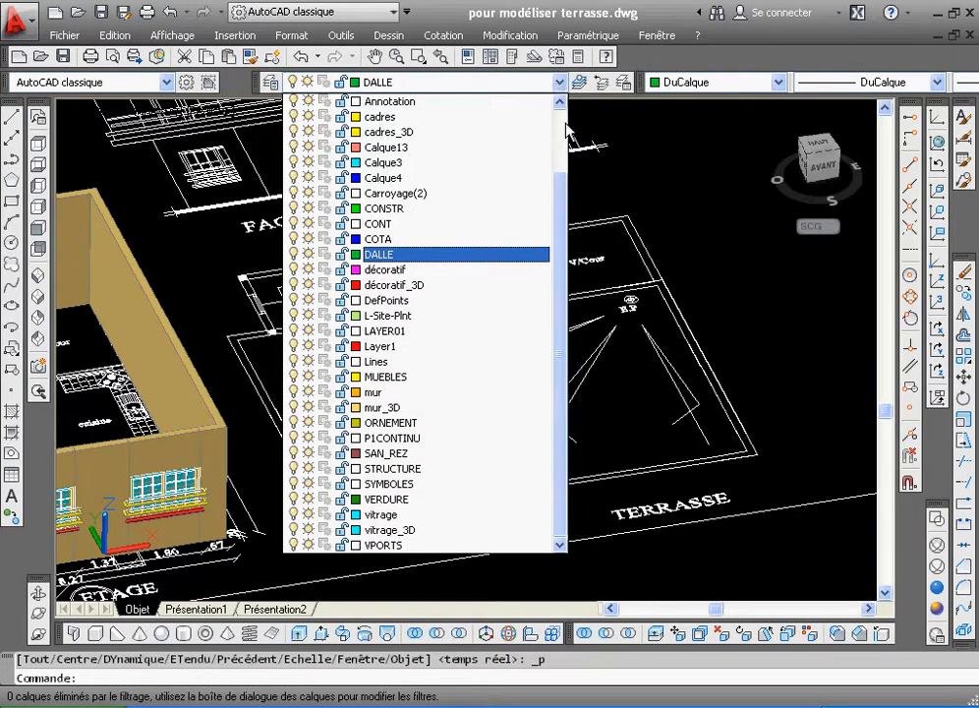
{"action": "mouse_move", "coordinate": [562, 204]}
{"action": "left_mouse_down"}
{"action": "mouse_move", "coordinate": [559, 142]}
{"action": "mouse_move", "coordinate": [560, 214]}
{"action": "left_mouse_up"}
{"action": "left_click", "coordinate": [423, 405]}
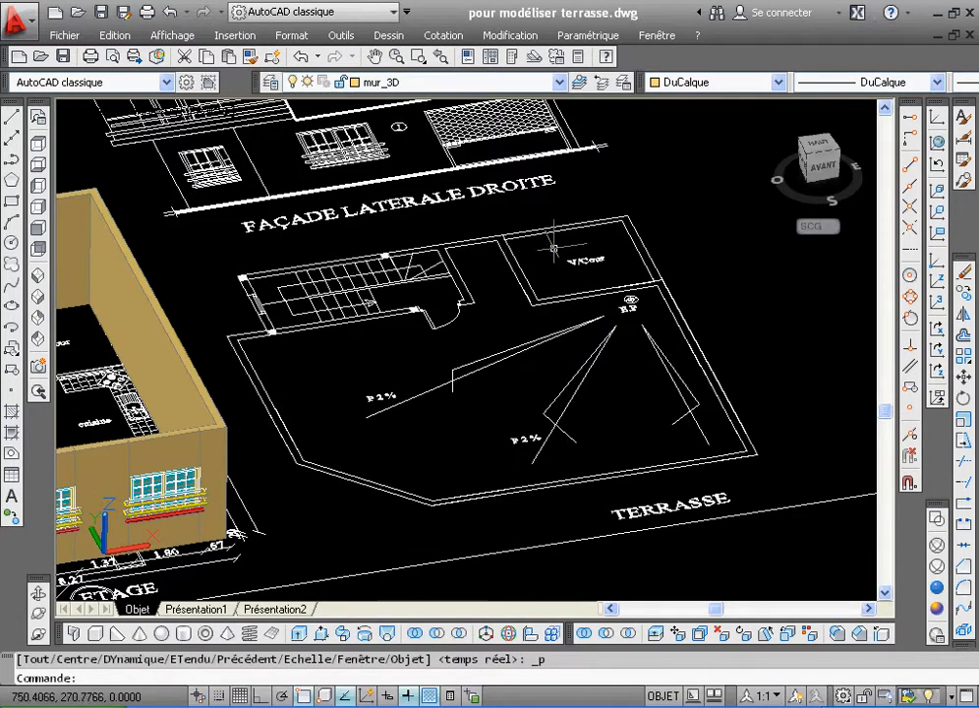
- Start a polyline at the outer corner of the column below the stairwell window and run it to the terrace's outer upper-left corner
{"action": "left_click", "coordinate": [12, 160]}
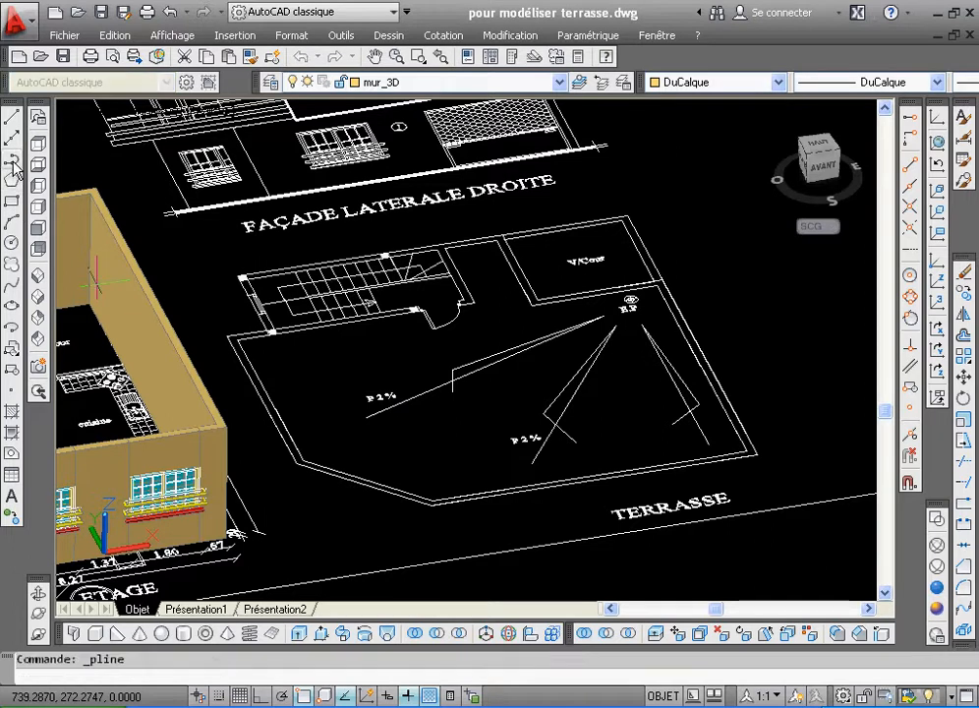
{"action": "left_click", "coordinate": [417, 57]}
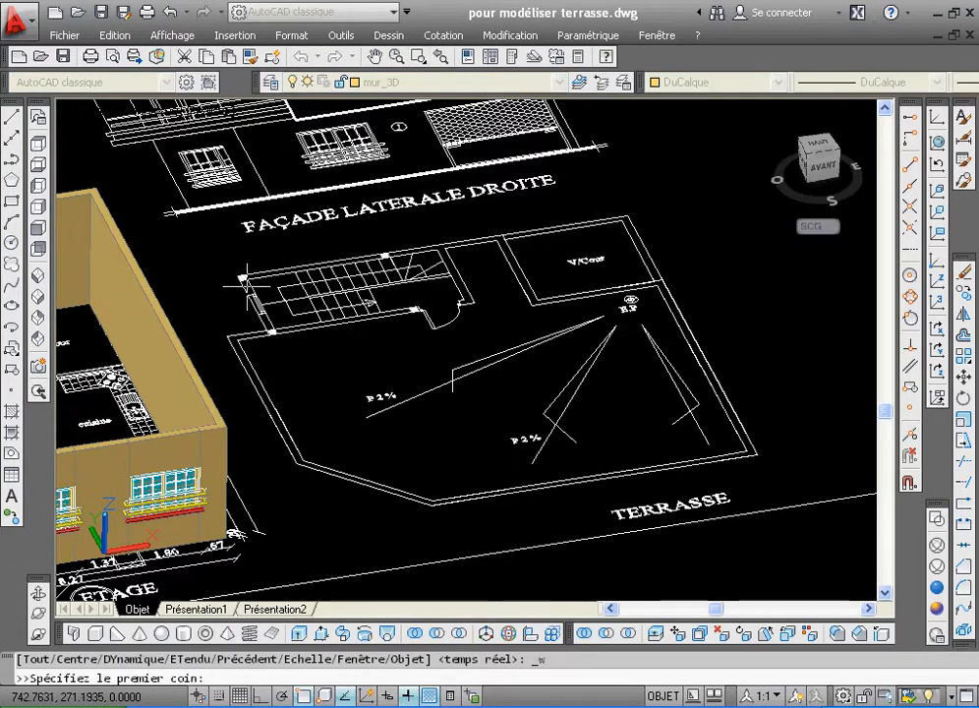
{"action": "left_click", "coordinate": [153, 224]}
{"action": "left_click", "coordinate": [309, 388]}
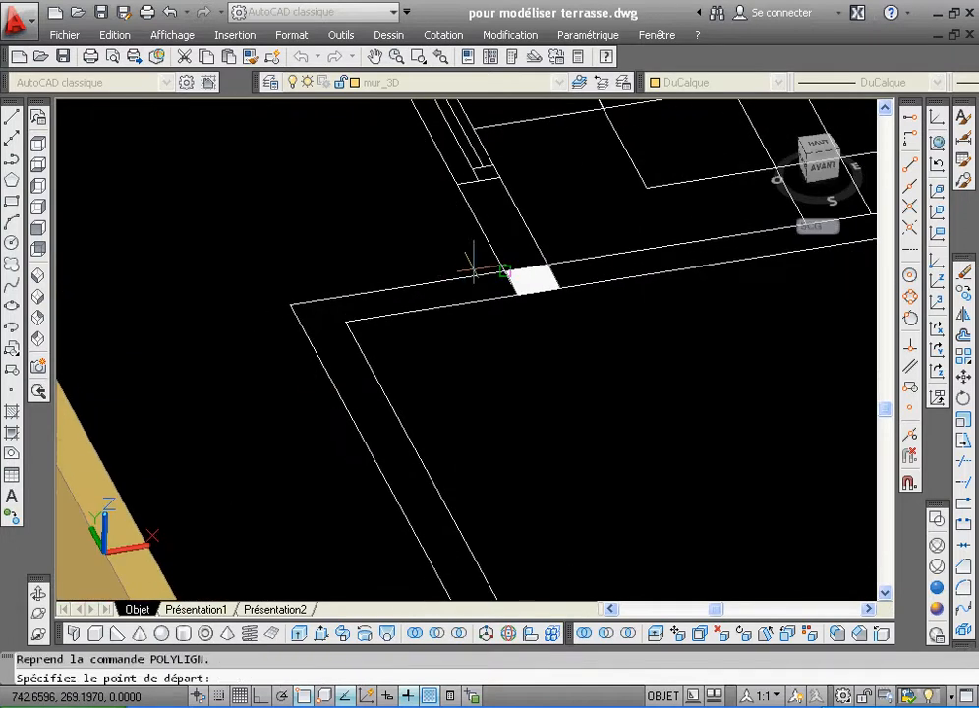
{"action": "left_click", "coordinate": [503, 273]}
{"action": "left_click", "coordinate": [289, 303]}
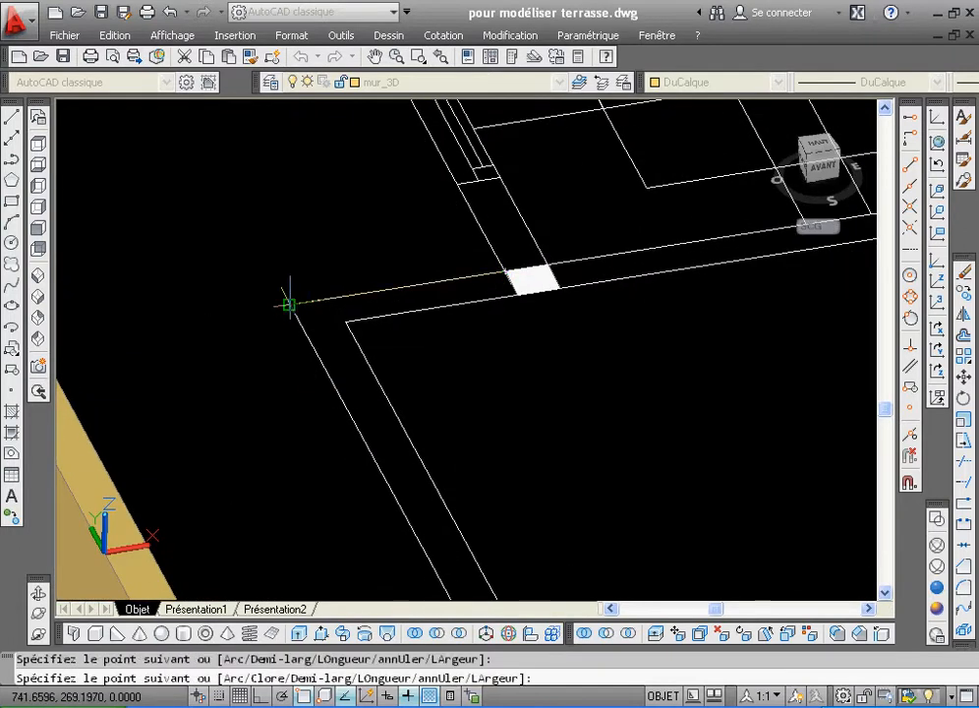
- Continue the polyline down the outer left wall edge and along the slanted wall through both of its outer corners
{"action": "left_click", "coordinate": [439, 57]}
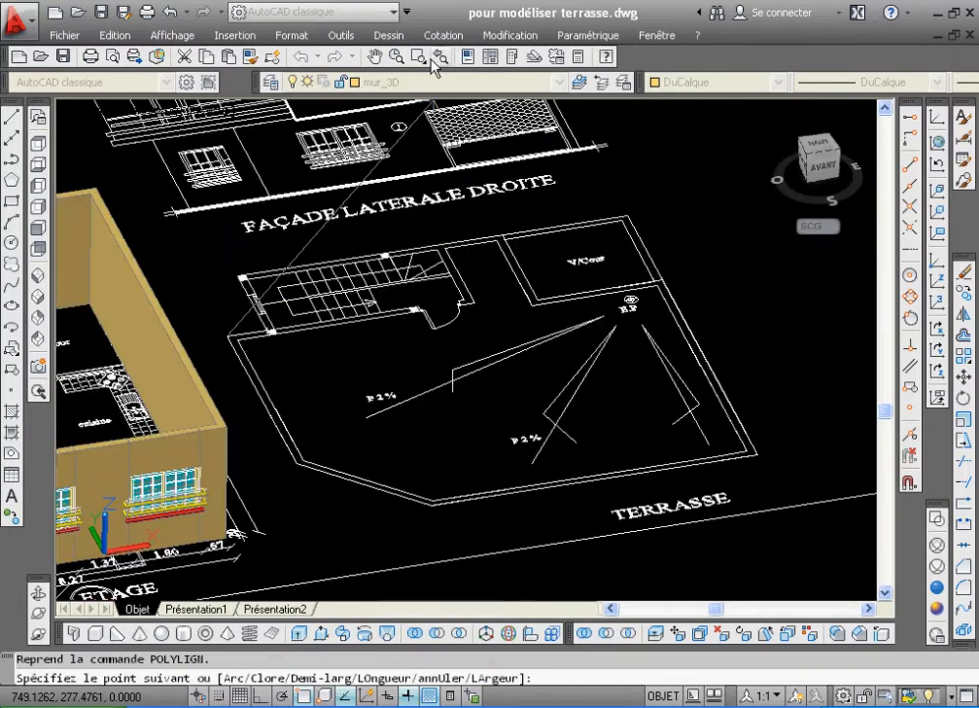
{"action": "left_click", "coordinate": [417, 57]}
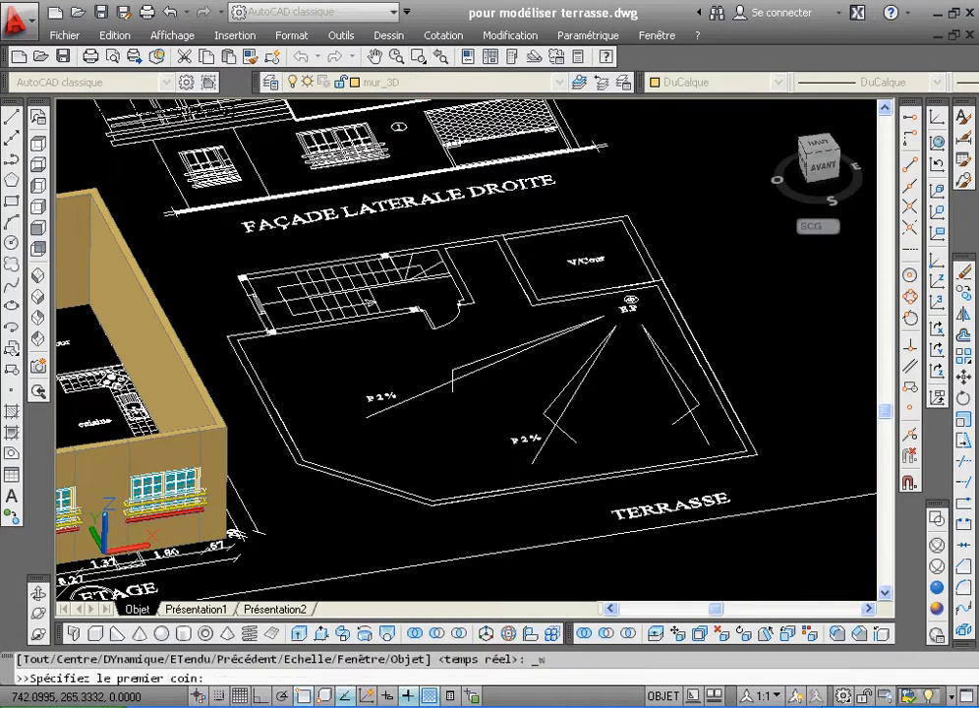
{"action": "left_click", "coordinate": [290, 418]}
{"action": "left_click", "coordinate": [513, 488]}
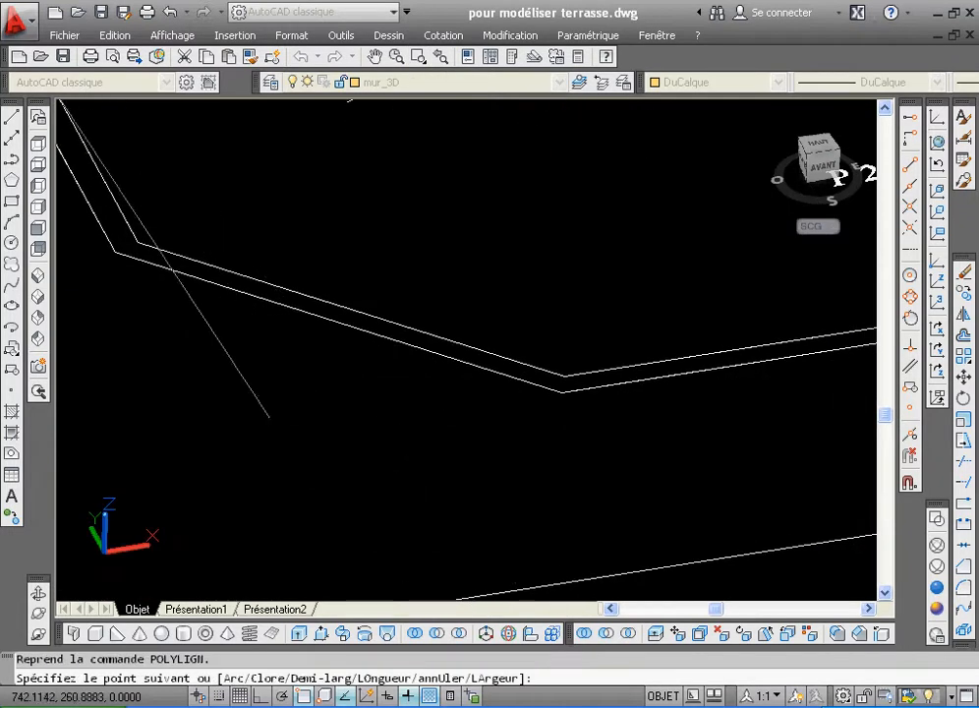
{"action": "left_click", "coordinate": [115, 251]}
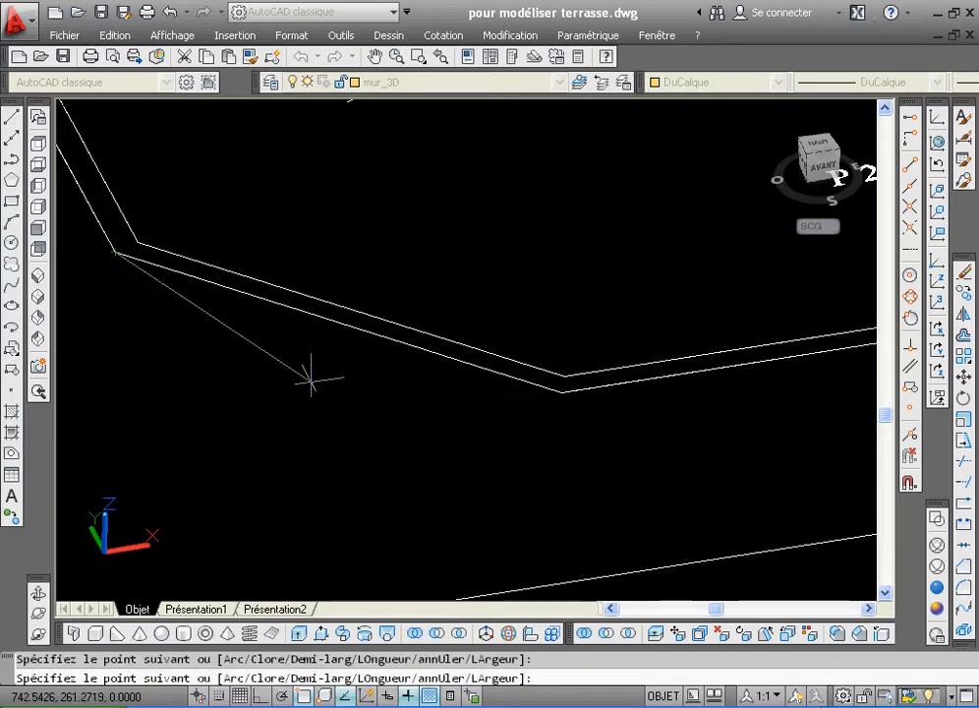
{"action": "left_click", "coordinate": [561, 392]}
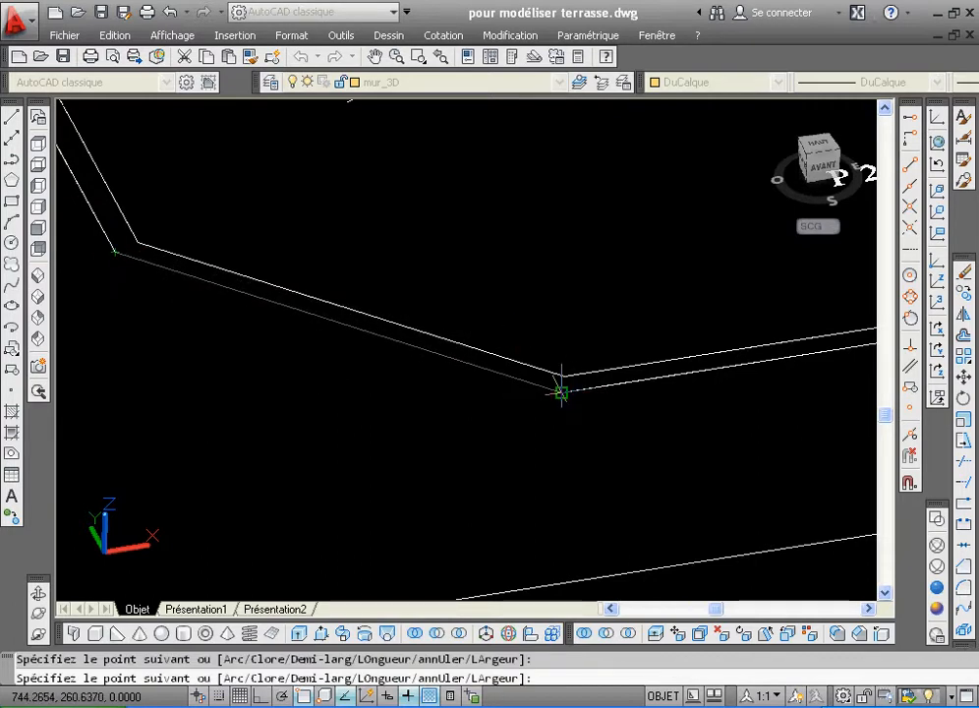
- Extend the polyline along the outer front edge to the terrace's outer lower-right corner near the TERRASSE title
{"action": "left_click", "coordinate": [440, 56]}
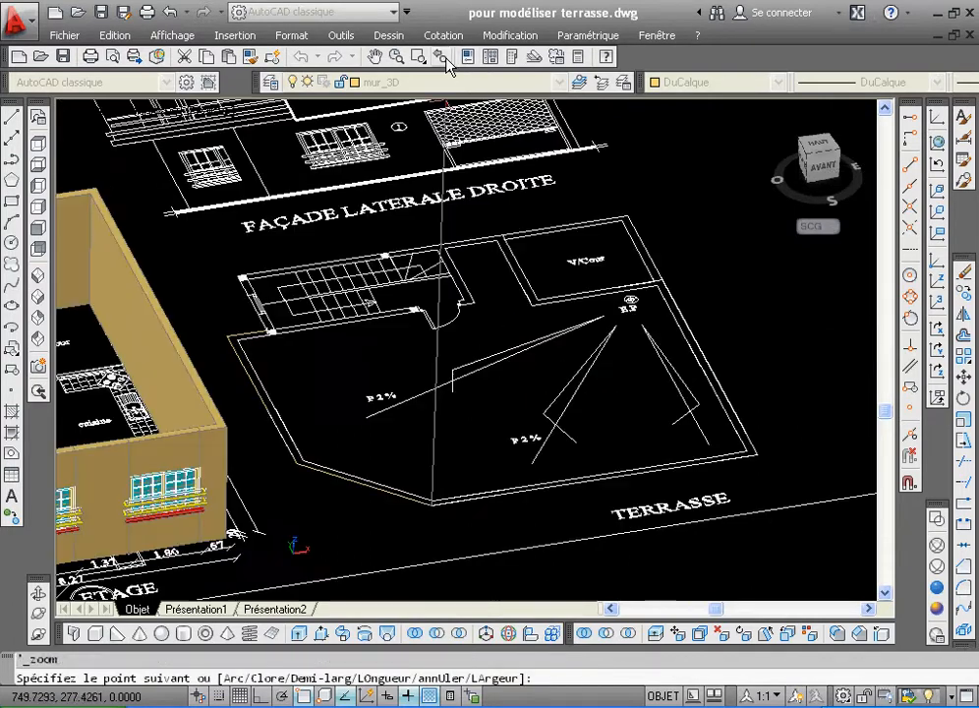
{"action": "left_click", "coordinate": [417, 56]}
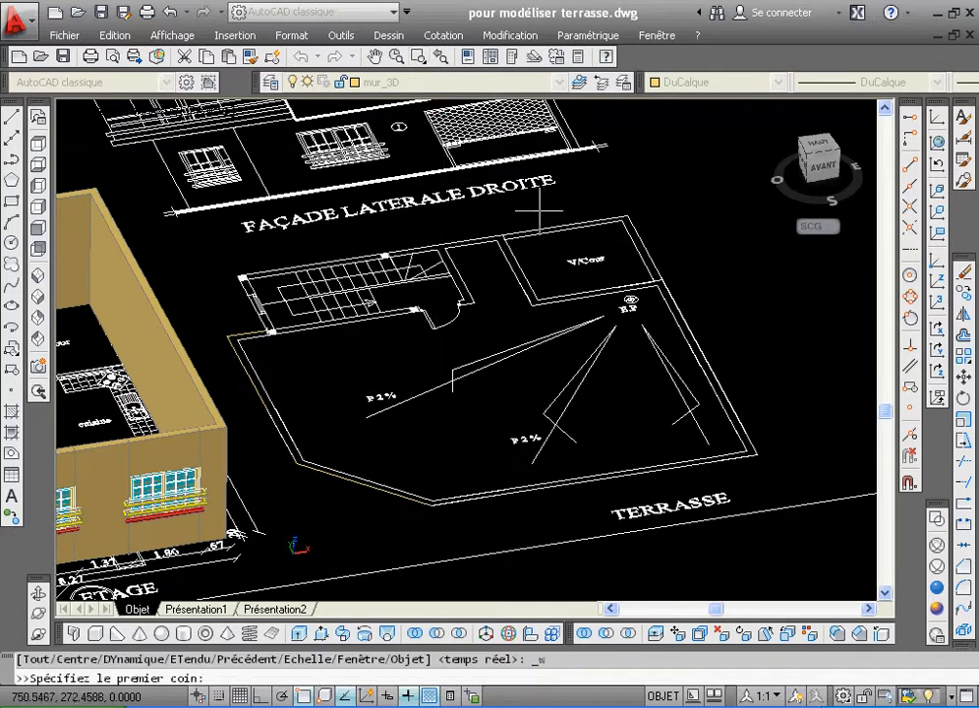
{"action": "left_click", "coordinate": [694, 390]}
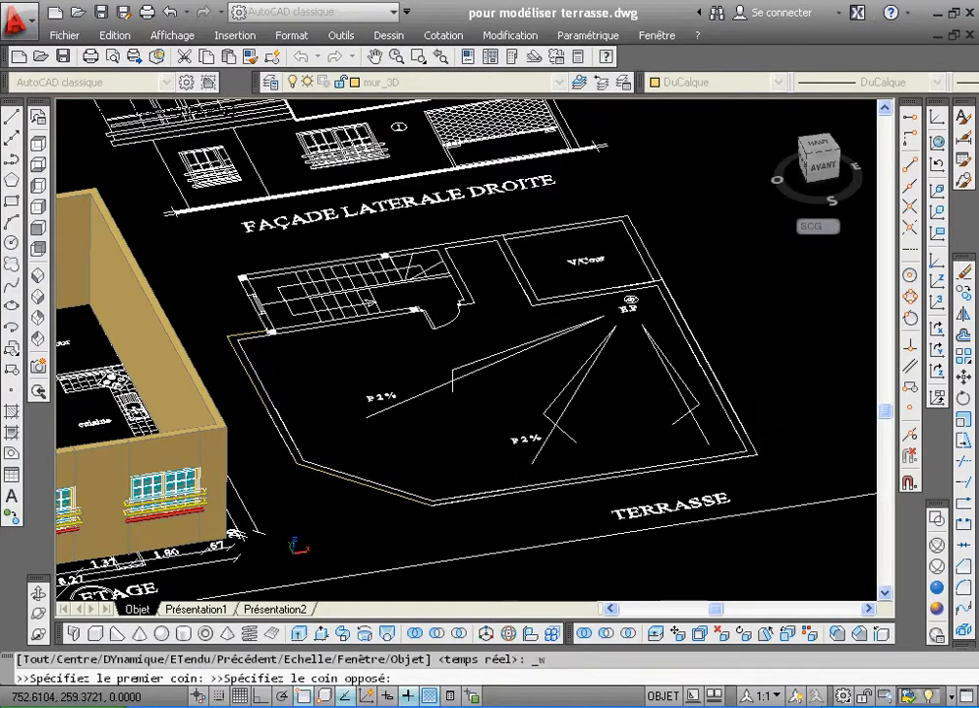
{"action": "left_click", "coordinate": [772, 480]}
{"action": "left_click", "coordinate": [593, 455]}
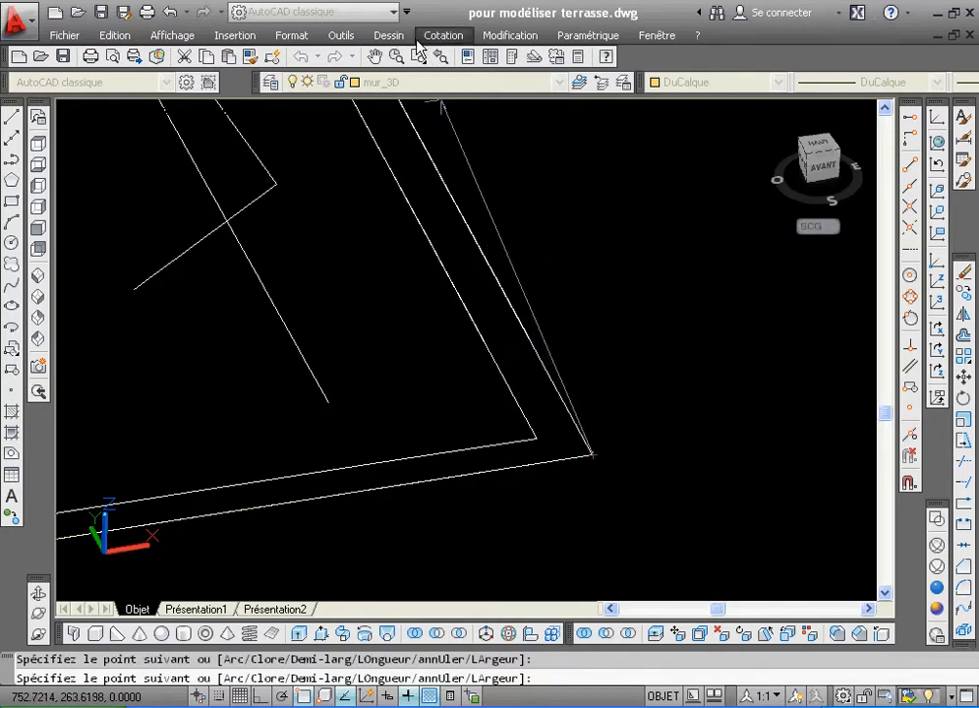
- Extend the polyline up the outer right wall edge to the outer corner beside V/Cour
{"action": "left_click", "coordinate": [439, 59]}
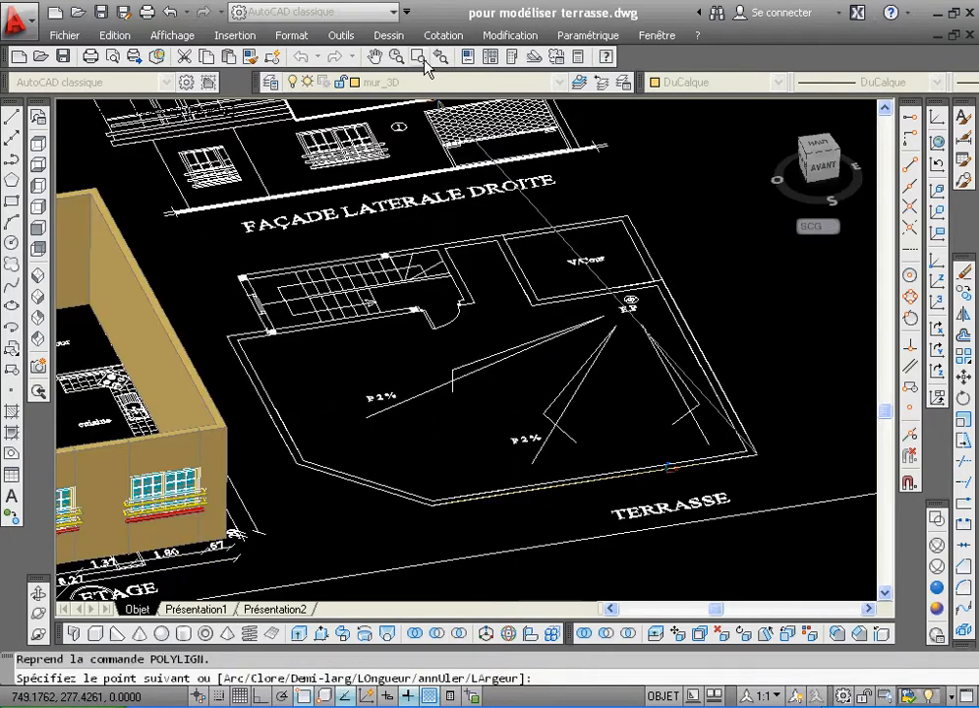
{"action": "left_click", "coordinate": [423, 57]}
{"action": "left_click", "coordinate": [630, 264]}
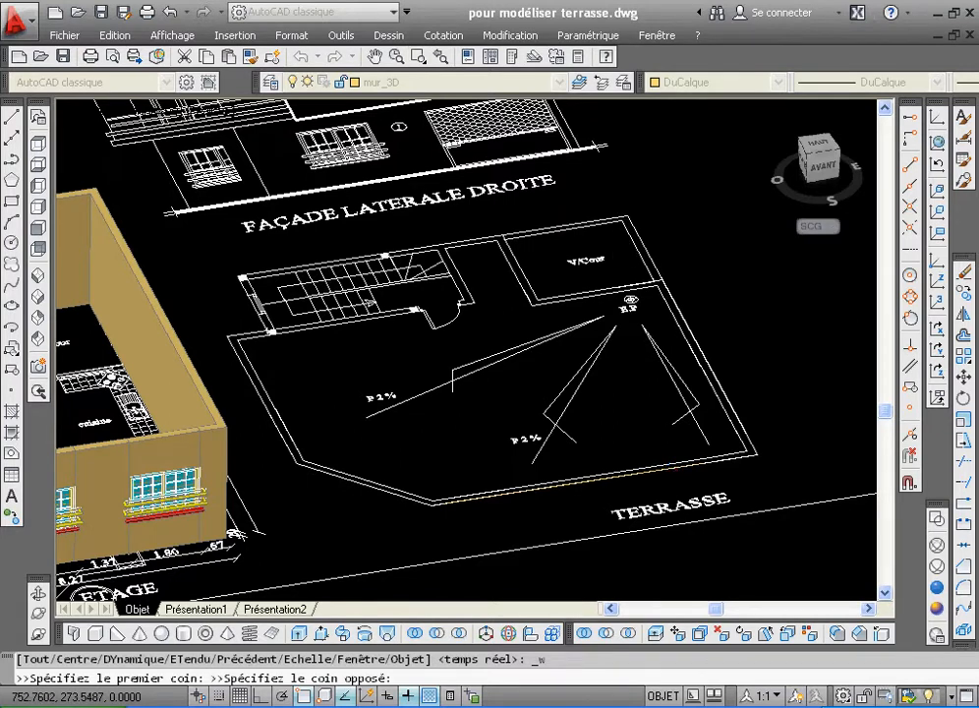
{"action": "left_click", "coordinate": [613, 177]}
{"action": "left_click", "coordinate": [499, 333]}
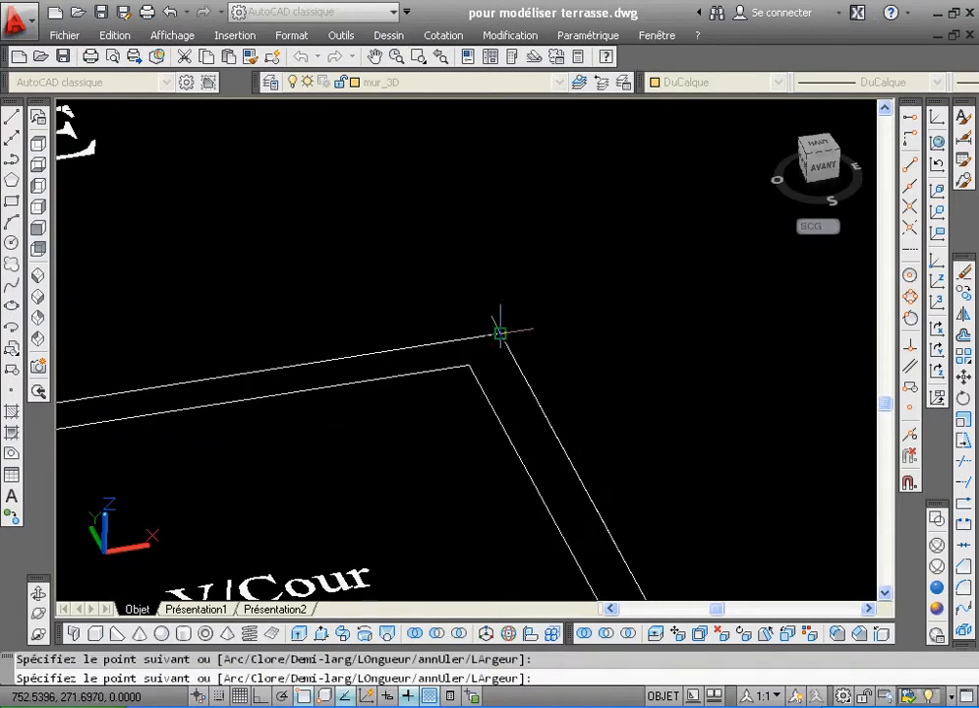
- Trace the polyline back along the outer rear edge to the stairwell wall, then across the parapet thickness to its inner corner
{"action": "left_click", "coordinate": [441, 57]}
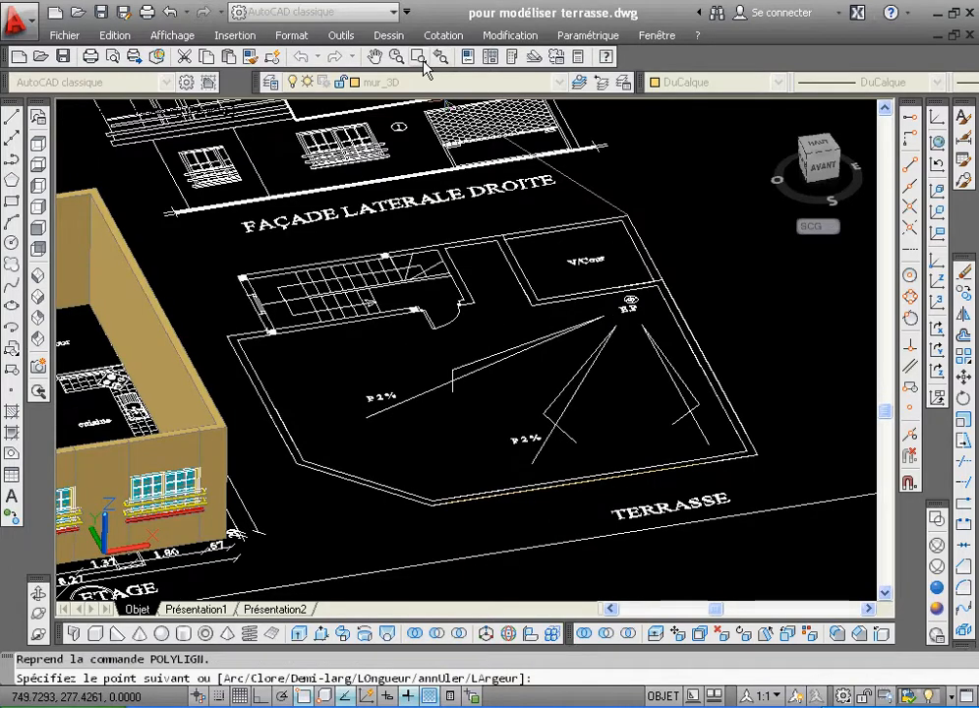
{"action": "left_click", "coordinate": [418, 57]}
{"action": "left_click", "coordinate": [417, 245]}
{"action": "left_click", "coordinate": [498, 290]}
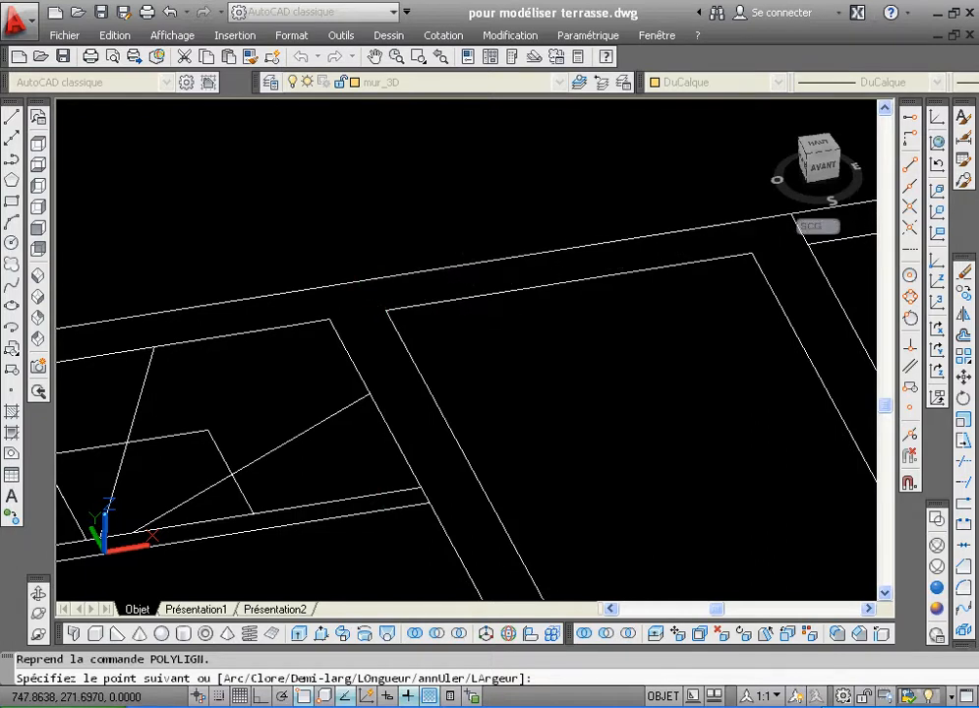
{"action": "left_click", "coordinate": [385, 310]}
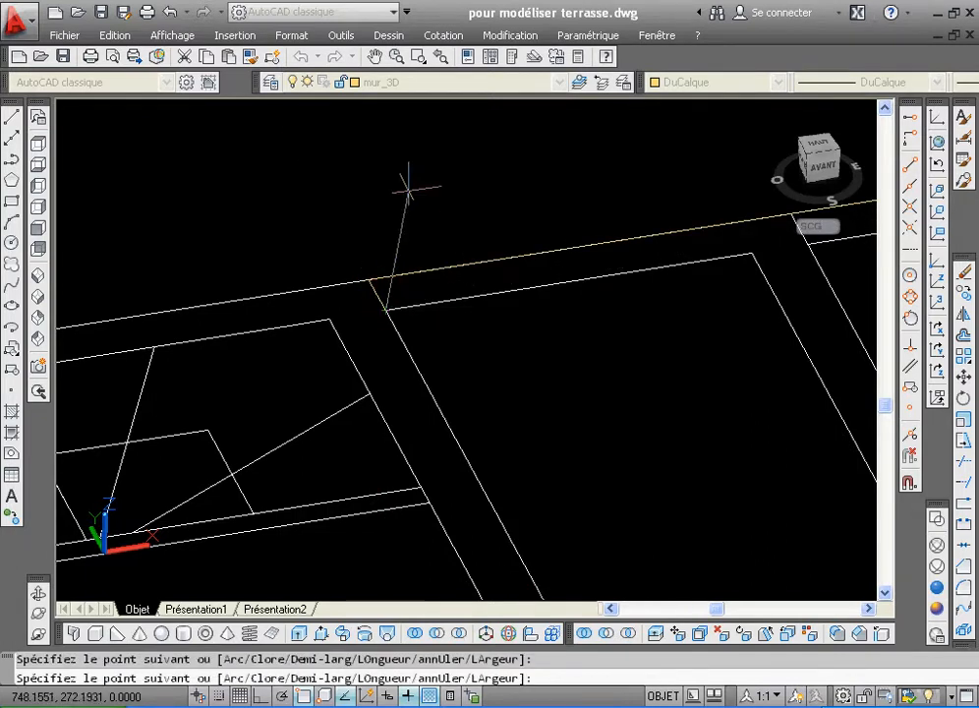
- Continue the polyline along the inner rear wall edge to the inner upper-right corner of V/Cour
{"action": "left_click", "coordinate": [439, 57]}
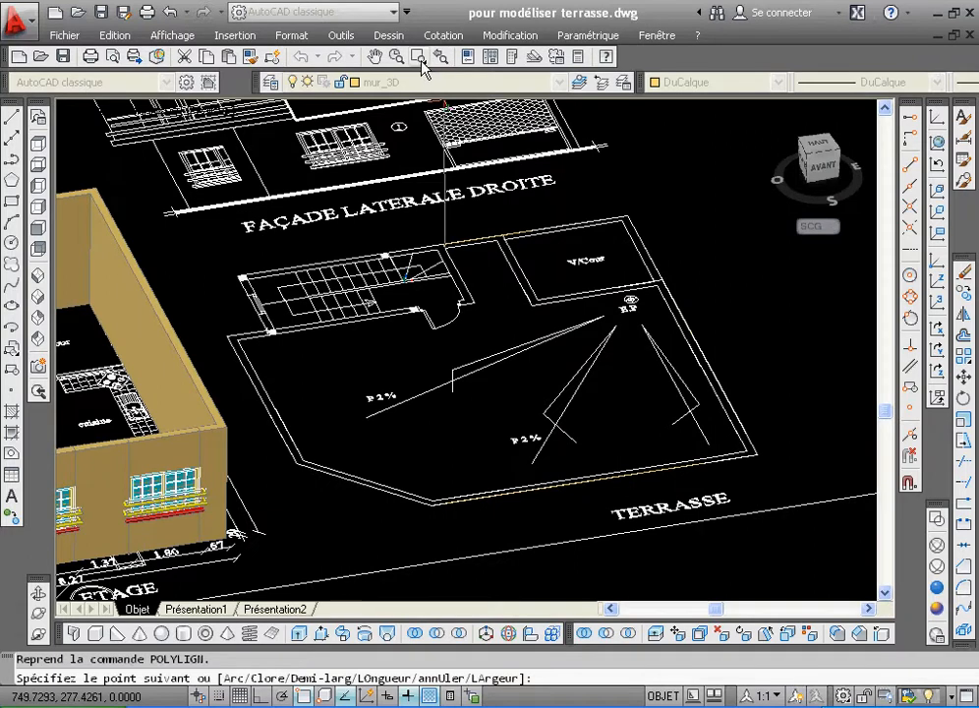
{"action": "left_click", "coordinate": [420, 59]}
{"action": "left_click", "coordinate": [332, 129]}
{"action": "left_click", "coordinate": [490, 270]}
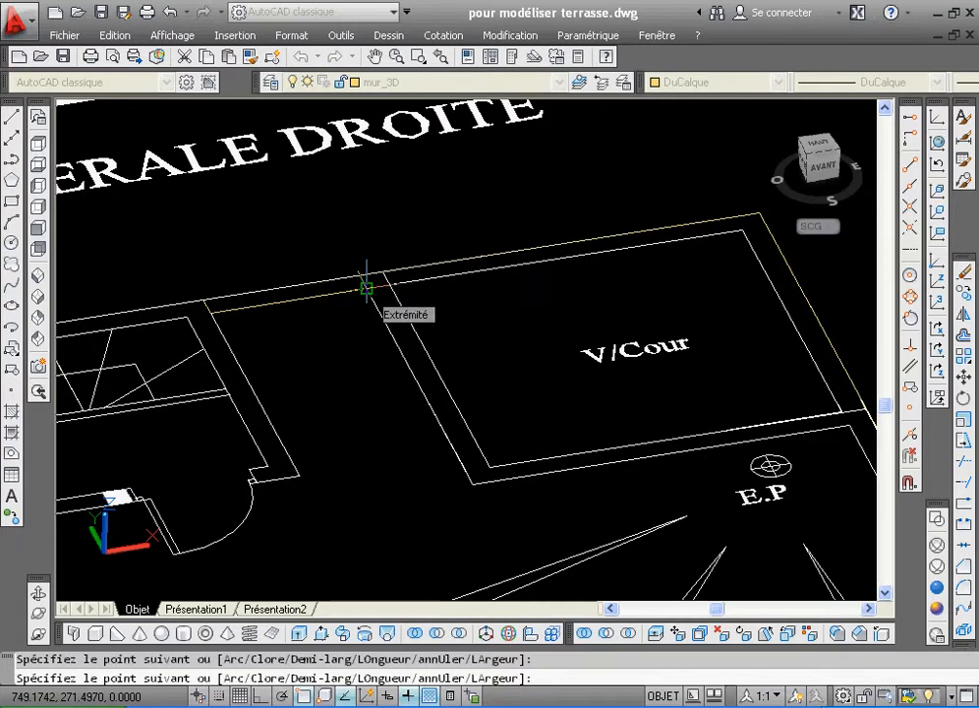
{"action": "left_click", "coordinate": [742, 228]}
- Extend the polyline down the inner right wall edge to the terrace's inner lower-right corner
{"action": "left_click", "coordinate": [444, 57]}
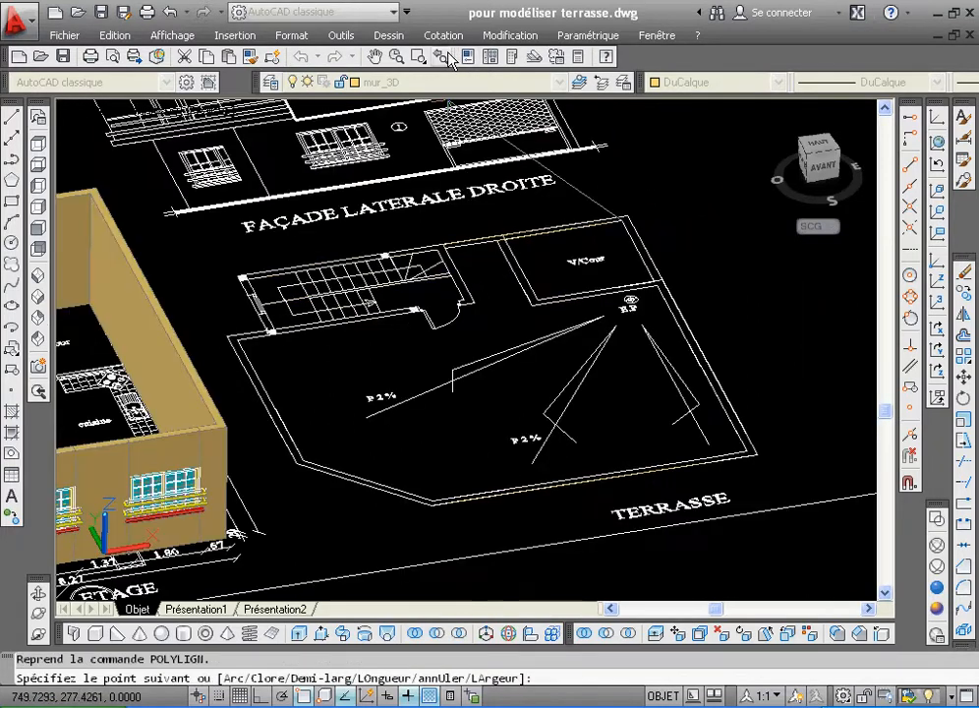
{"action": "left_click", "coordinate": [418, 58]}
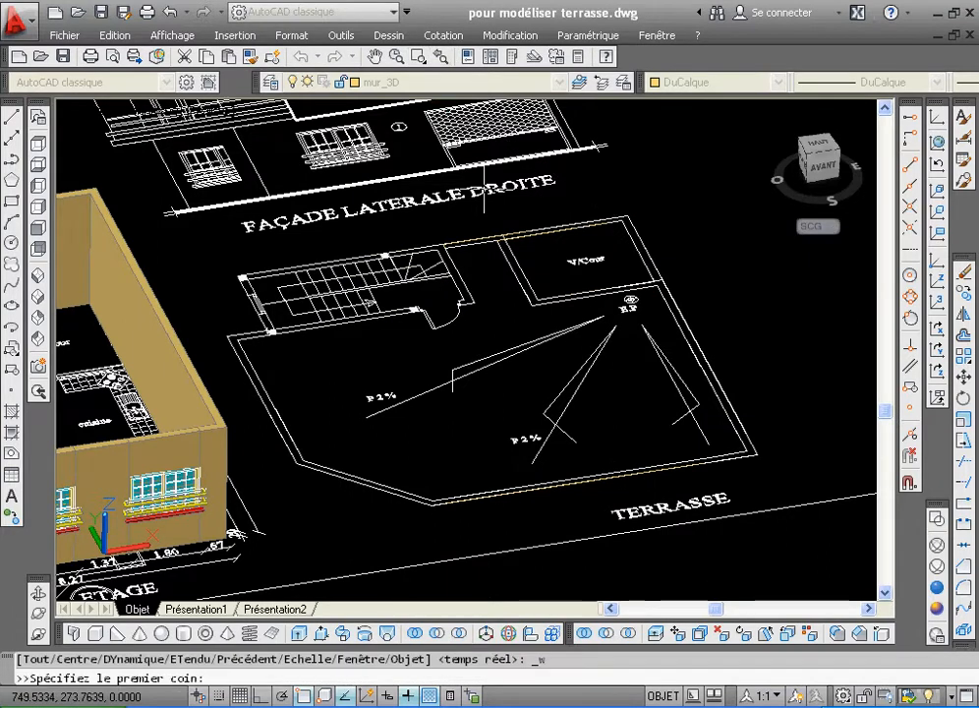
{"action": "left_click", "coordinate": [676, 382]}
{"action": "left_click", "coordinate": [795, 513]}
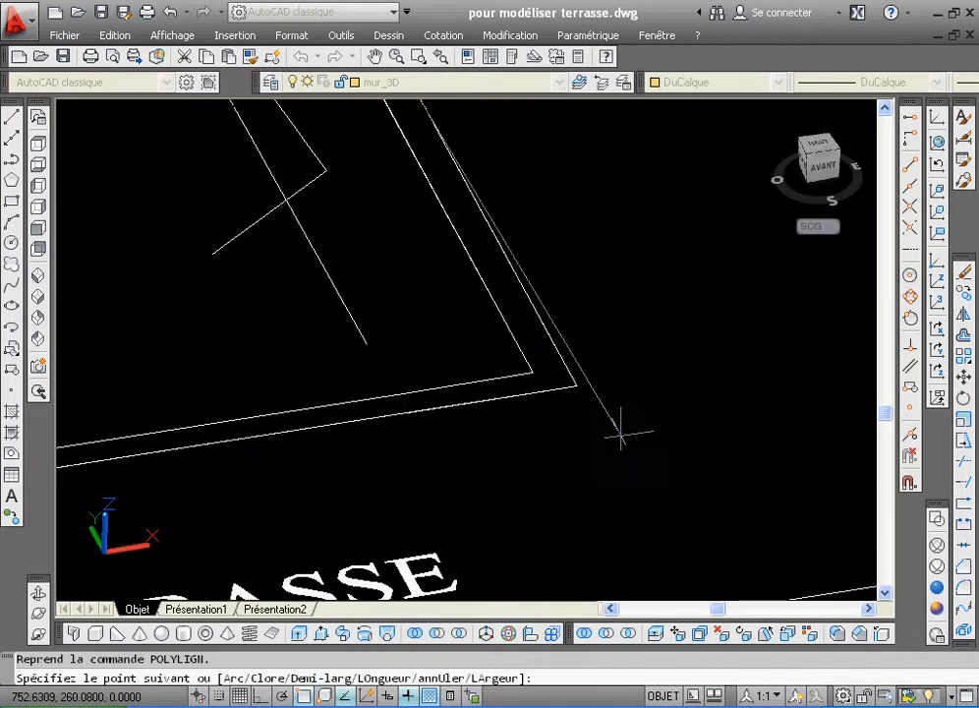
{"action": "left_click", "coordinate": [531, 372]}
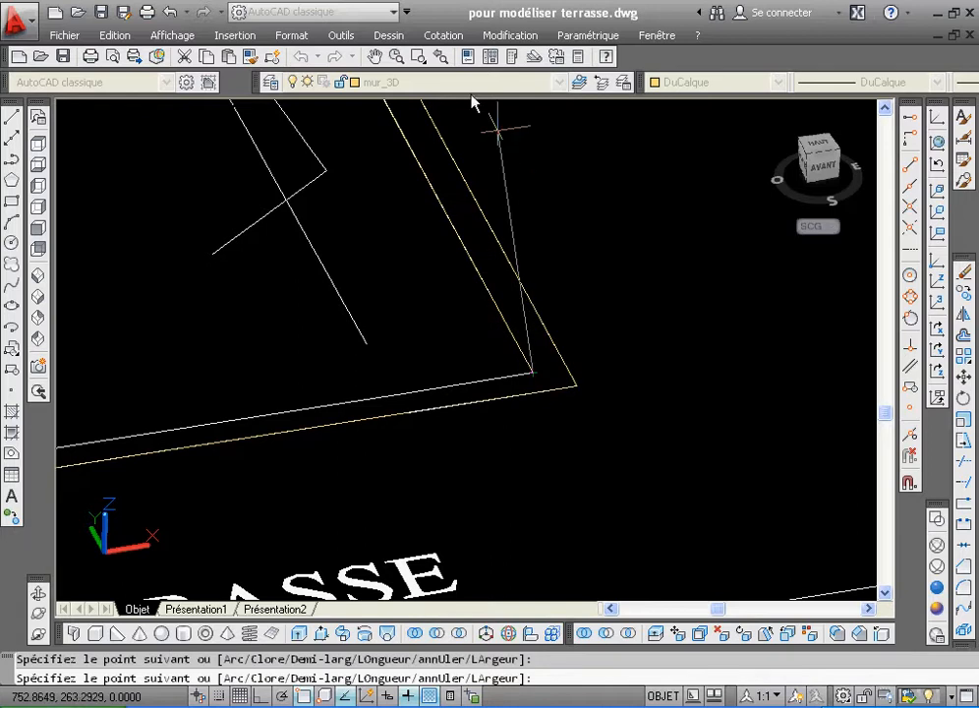
- Extend the polyline along the inner front edge to the inner corner where the slanted wall begins
{"action": "left_click", "coordinate": [440, 56]}
{"action": "left_click", "coordinate": [418, 56]}
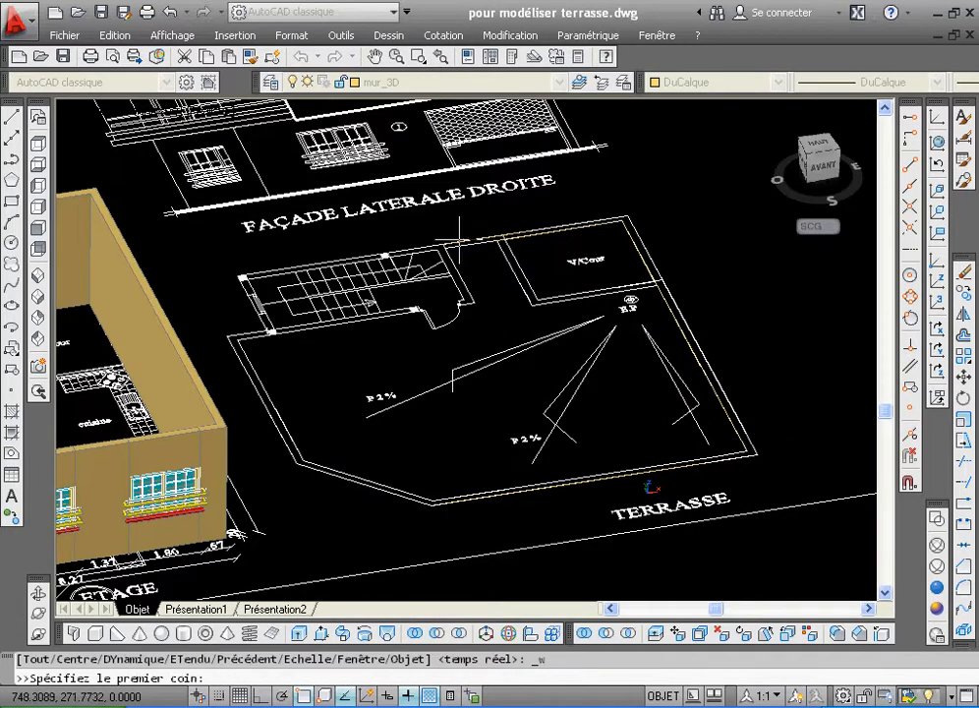
{"action": "left_click", "coordinate": [394, 437]}
{"action": "left_click", "coordinate": [466, 531]}
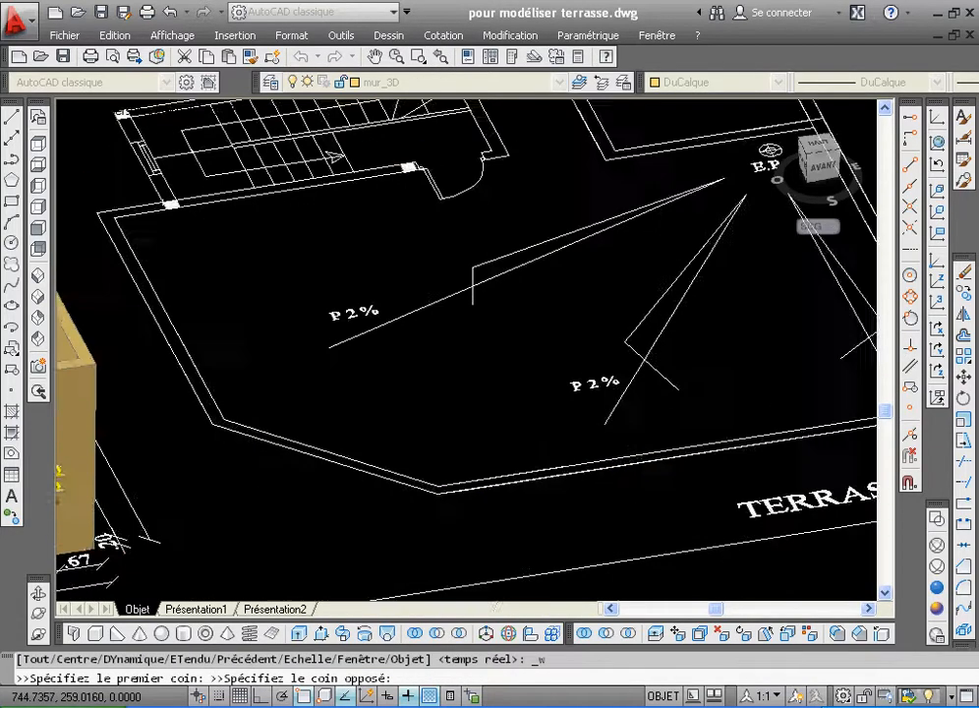
{"action": "left_click", "coordinate": [469, 411]}
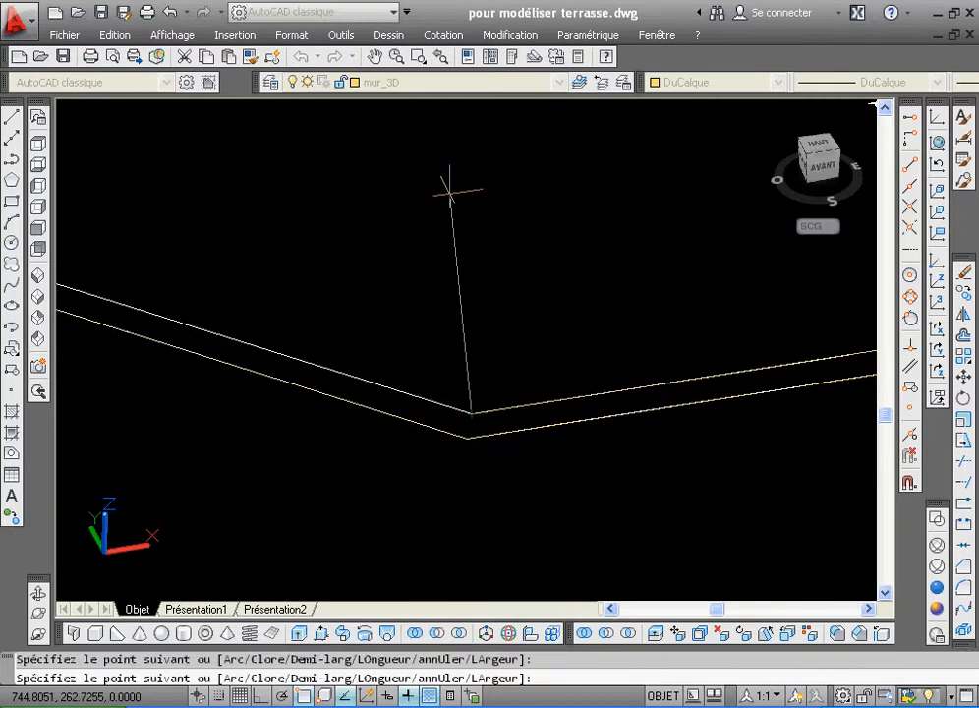
- Trace the polyline along the slanted wall's inner edge to its inner corner with the left wall
{"action": "left_click", "coordinate": [441, 56]}
{"action": "left_click", "coordinate": [418, 56]}
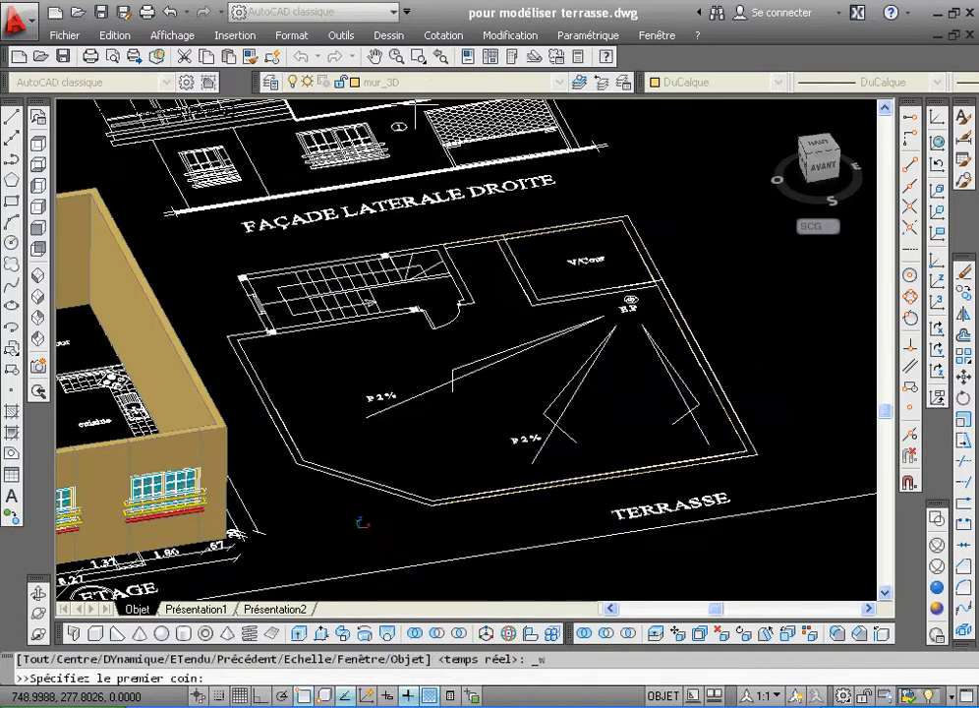
{"action": "left_click", "coordinate": [308, 399]}
{"action": "left_click", "coordinate": [339, 507]}
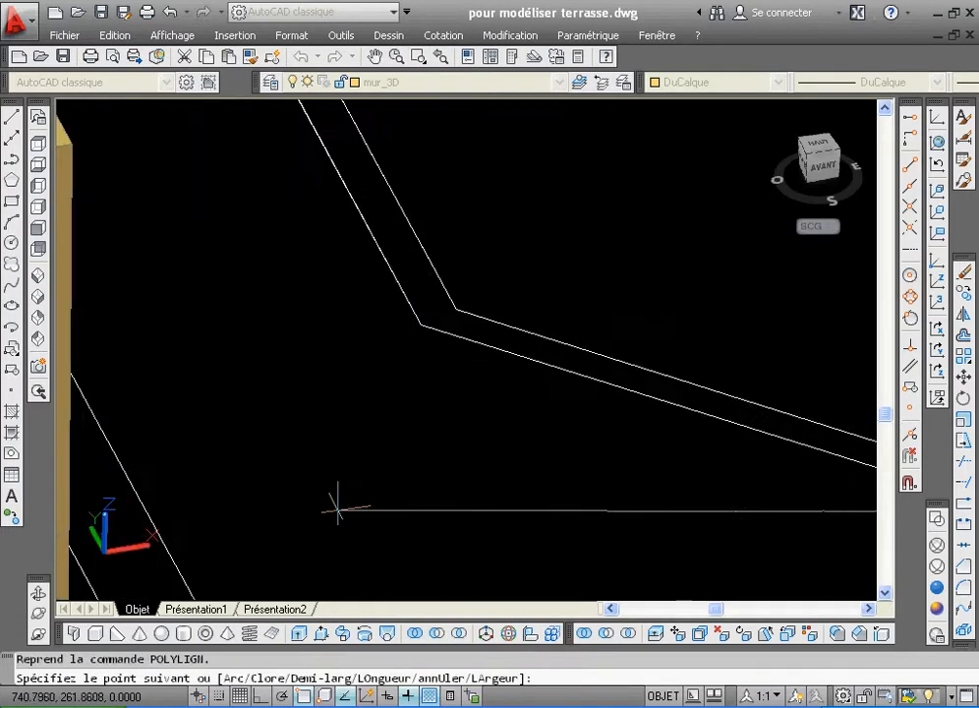
{"action": "left_click", "coordinate": [456, 309]}
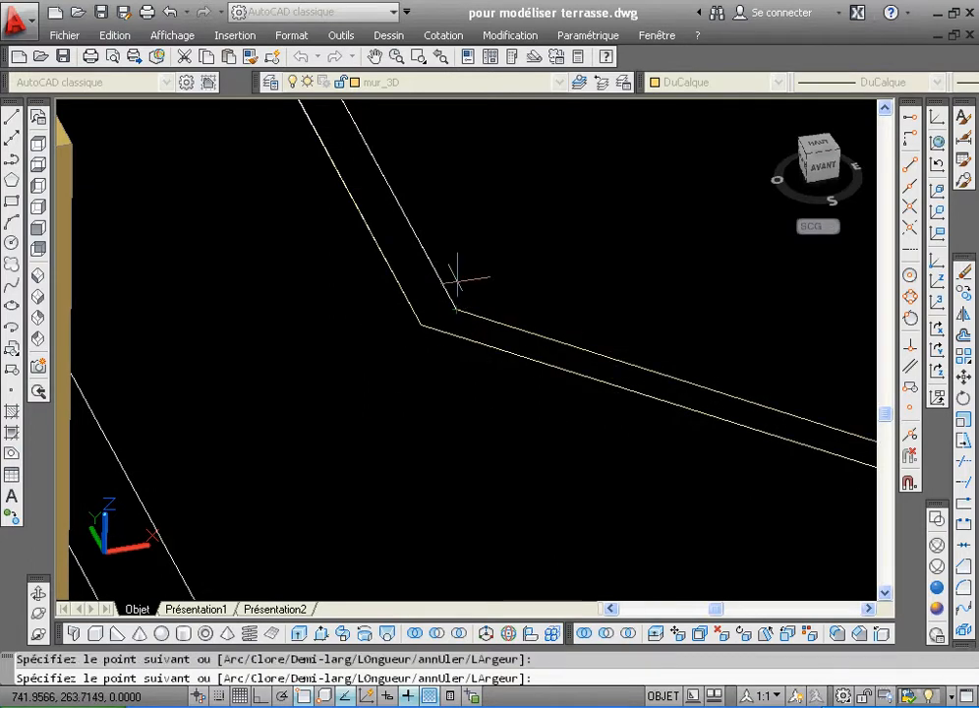
- Extend the polyline up the inner left wall edge to the terrace's inner upper-left corner
{"action": "left_click", "coordinate": [441, 57]}
{"action": "left_click", "coordinate": [418, 56]}
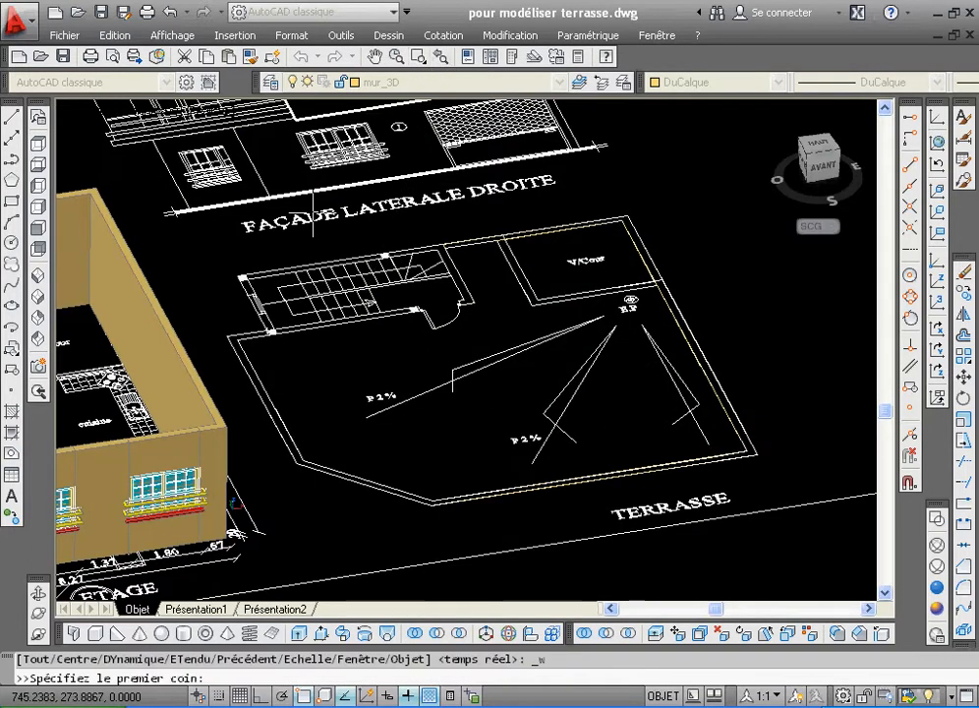
{"action": "left_click", "coordinate": [220, 284]}
{"action": "left_click", "coordinate": [332, 403]}
{"action": "left_click", "coordinate": [299, 315]}
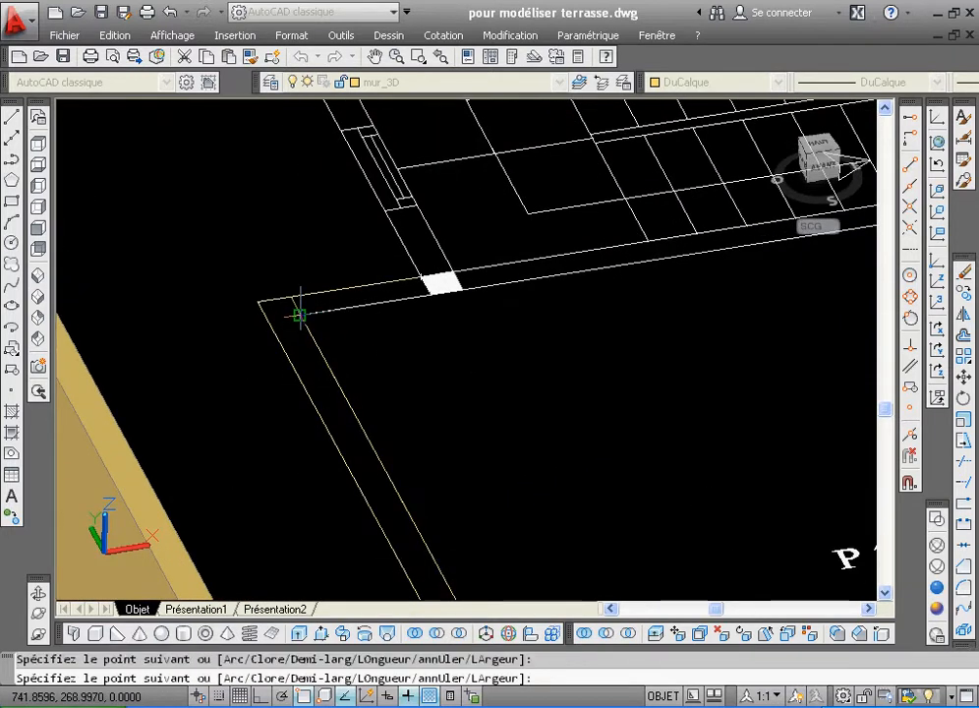
- Close the terrace parapet polyline from the pillar's inner corner, and erase the original plan line along the inner left wall edge
{"action": "left_click", "coordinate": [429, 291]}
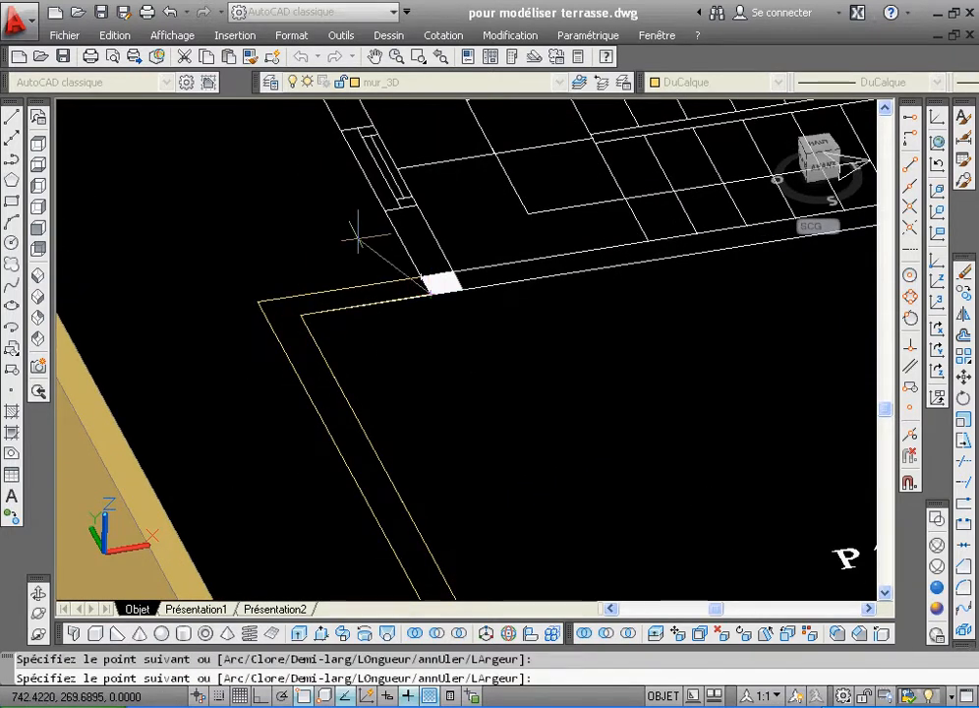
{"action": "right_click", "coordinate": [363, 252]}
{"action": "left_click", "coordinate": [397, 338]}
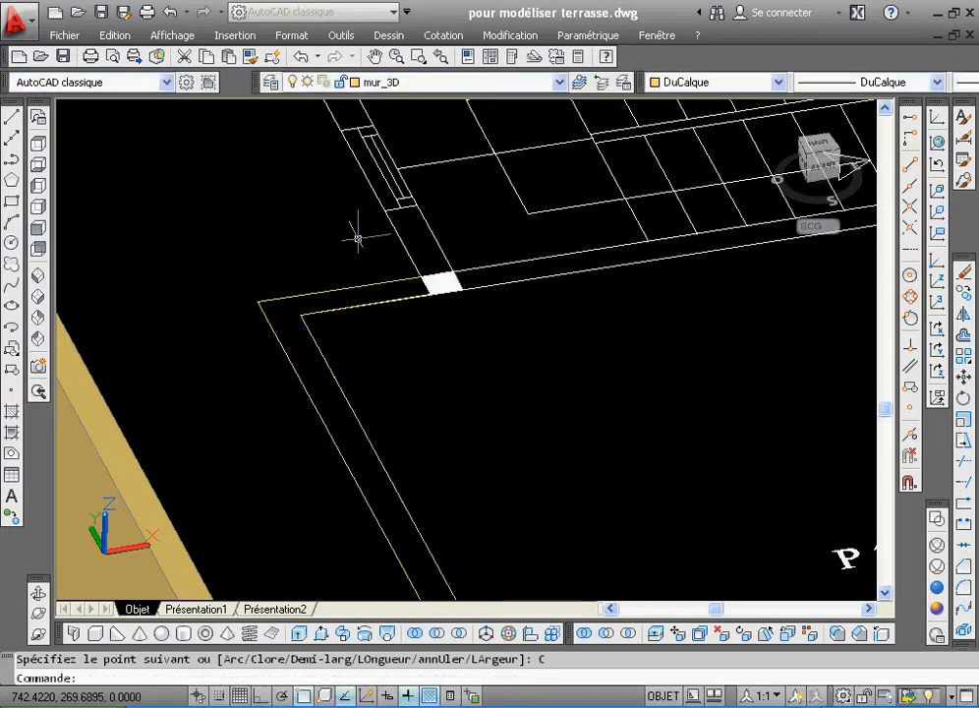
{"action": "left_click", "coordinate": [334, 378]}
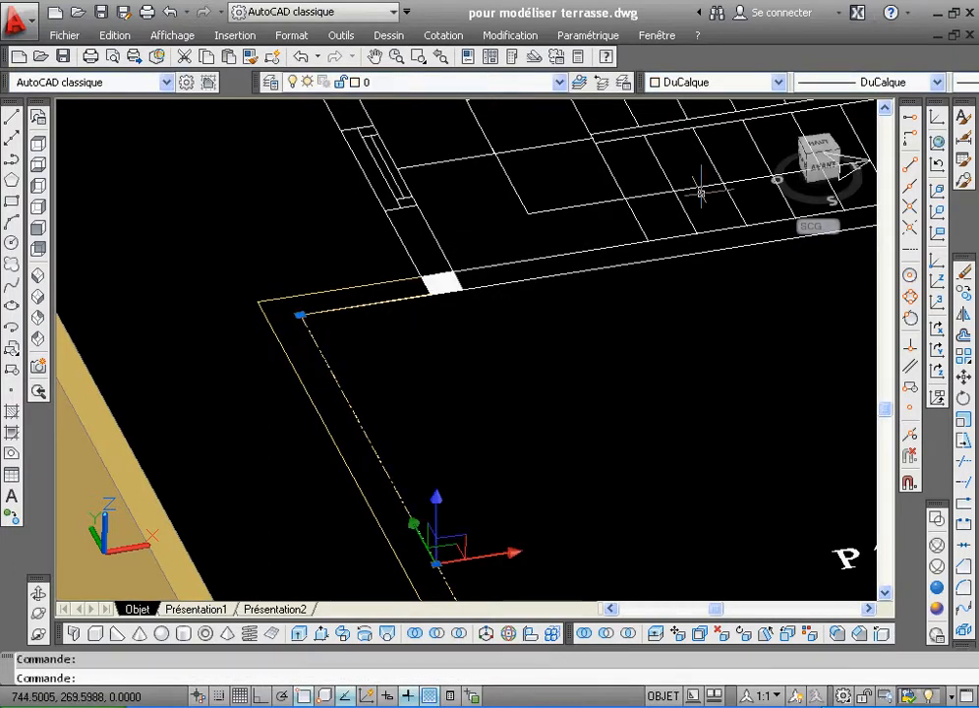
{"action": "left_click", "coordinate": [965, 267]}
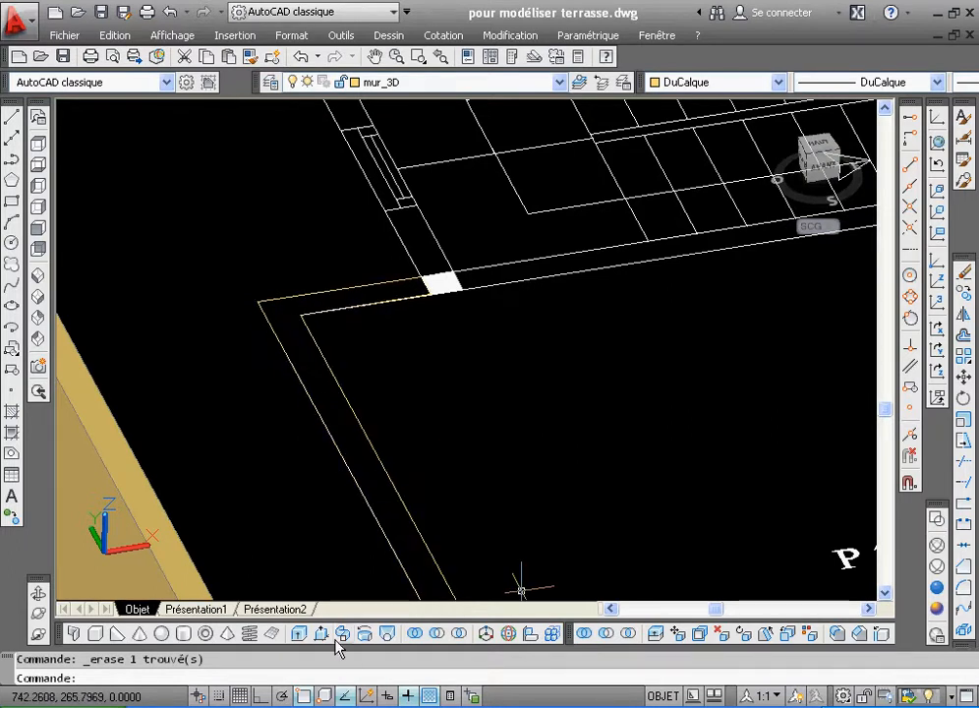
- Extrude the closed terrace parapet outline to a height of 1.3
{"action": "left_click", "coordinate": [300, 634]}
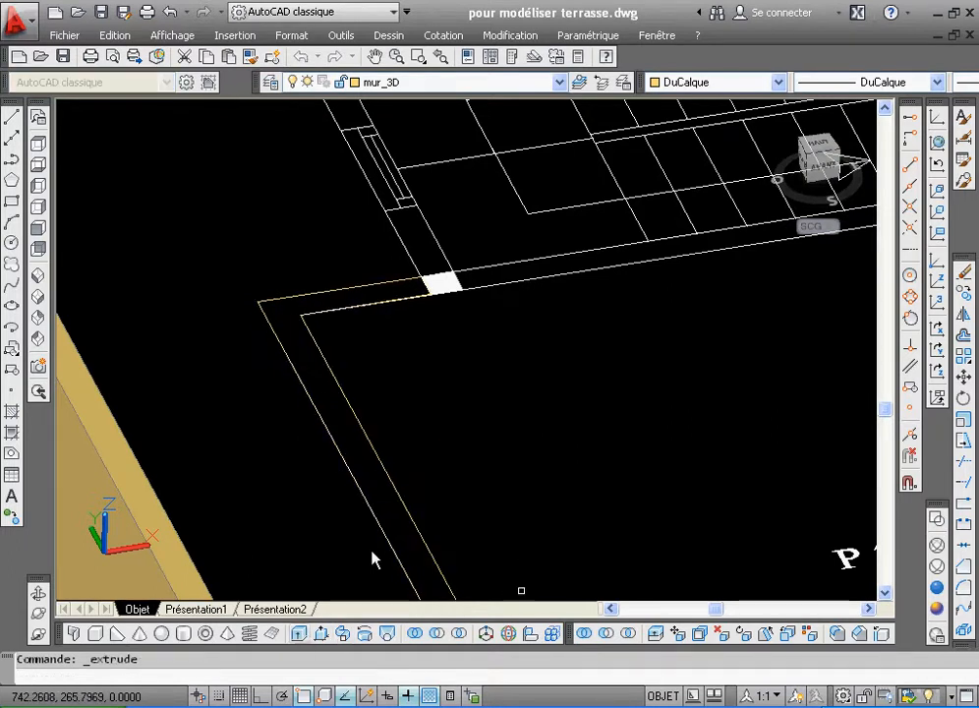
{"action": "left_click", "coordinate": [421, 532]}
{"action": "right_click", "coordinate": [446, 516]}
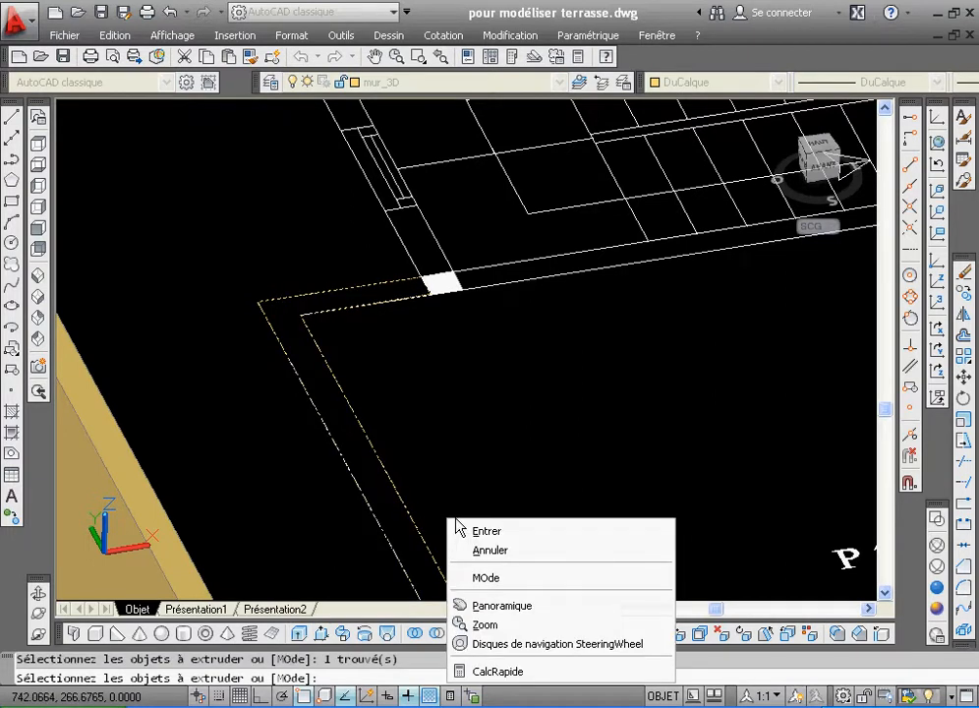
{"action": "left_click", "coordinate": [464, 528]}
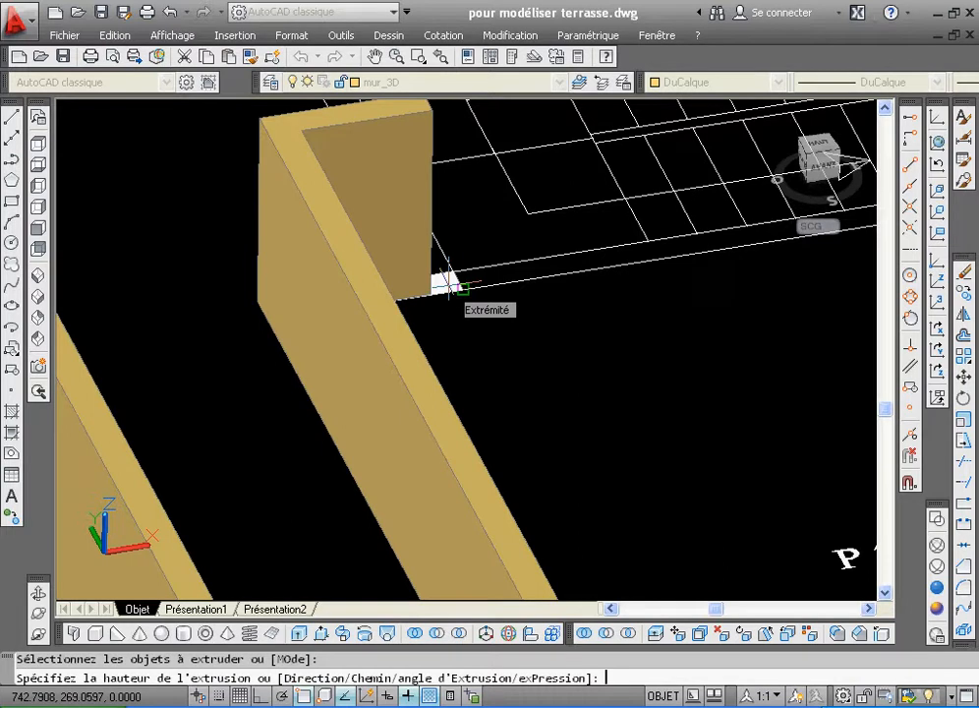
{"action": "key", "text": "Caps_Lock"}
{"action": "key", "text": "Return"}
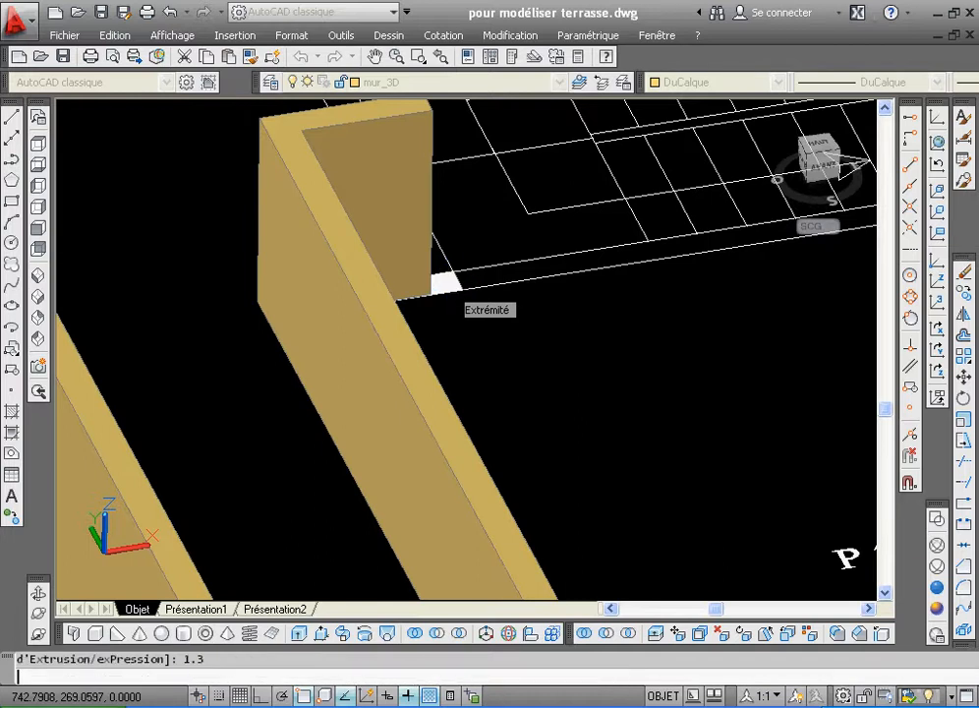
{"action": "left_click", "coordinate": [444, 60]}
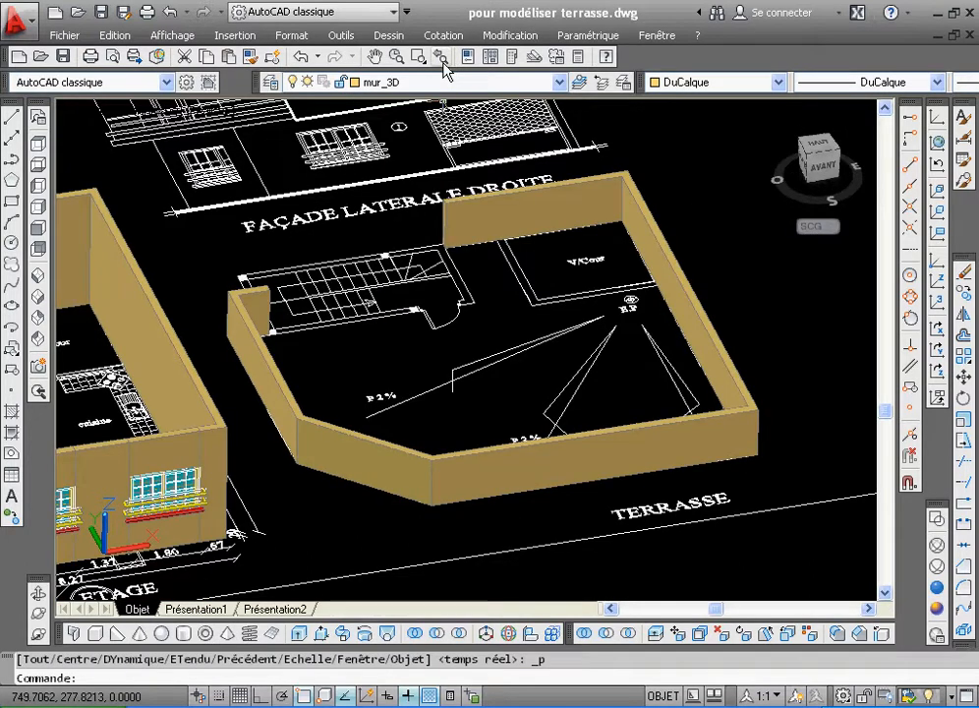
{"action": "left_click", "coordinate": [418, 58]}
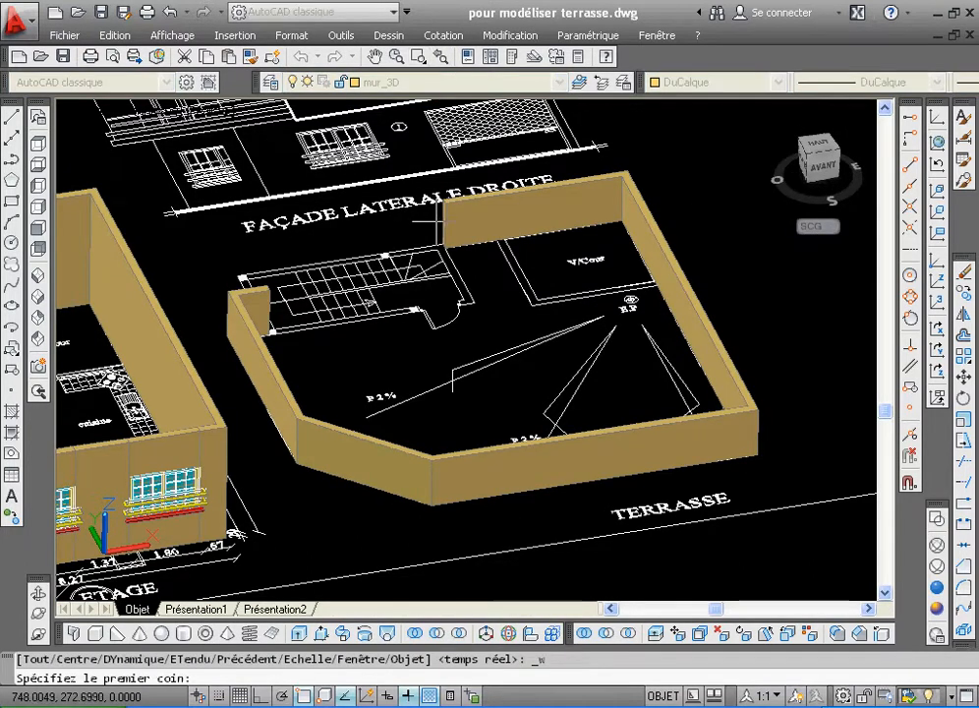
{"action": "left_click", "coordinate": [398, 61]}
{"action": "left_click", "coordinate": [430, 185]}
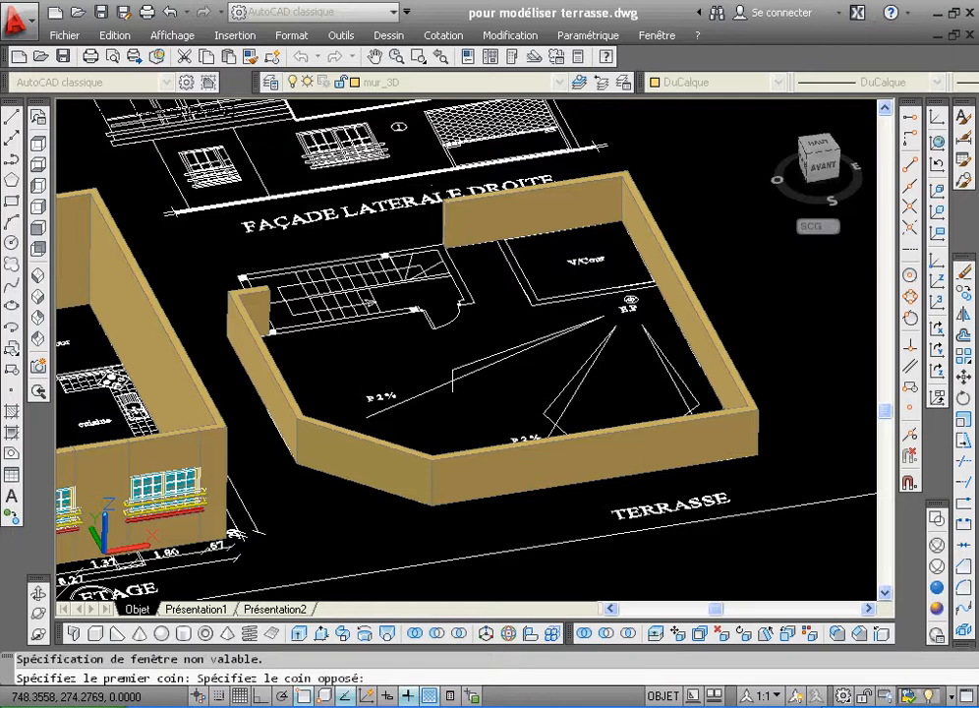
{"action": "key", "text": "Escape"}
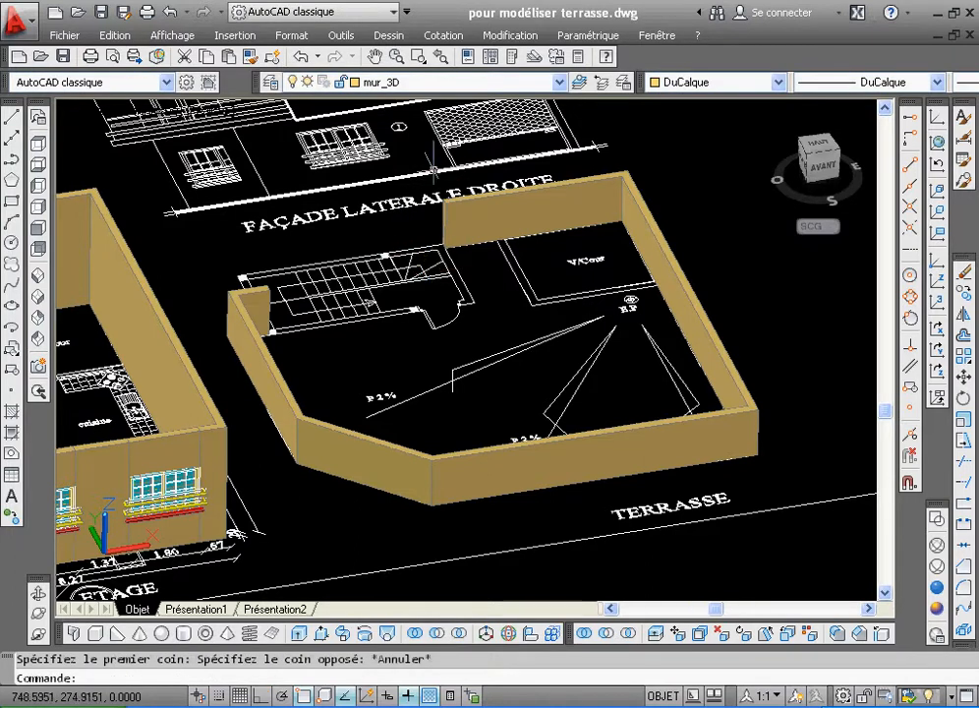
- Zoom in on the stairwell plan and orbit around it to view it from above its rear-left side
{"action": "left_click", "coordinate": [418, 58]}
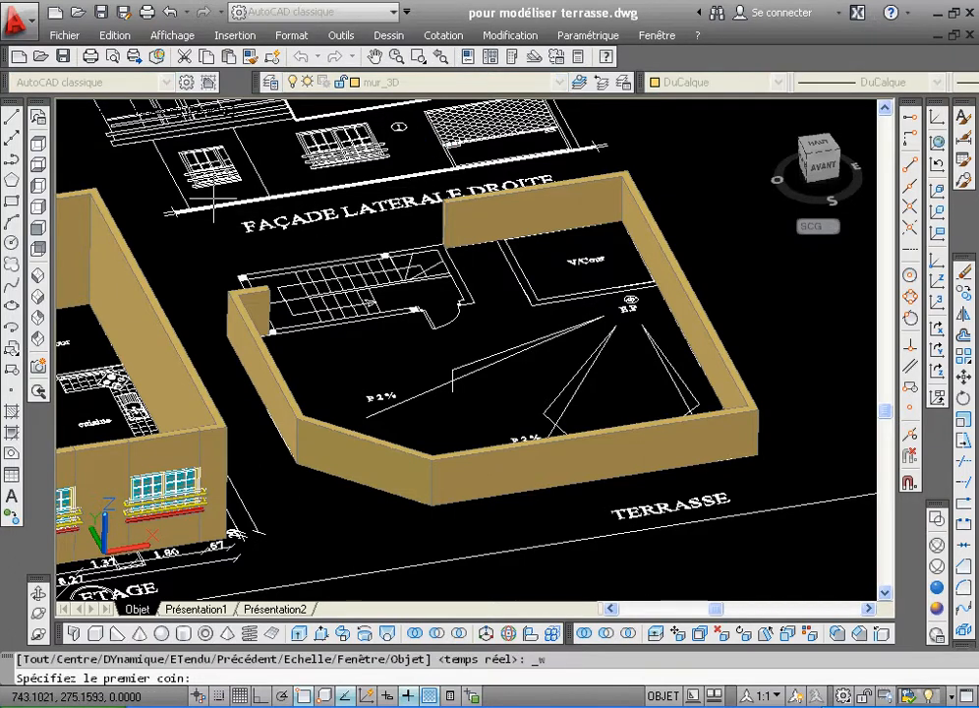
{"action": "left_click", "coordinate": [165, 158]}
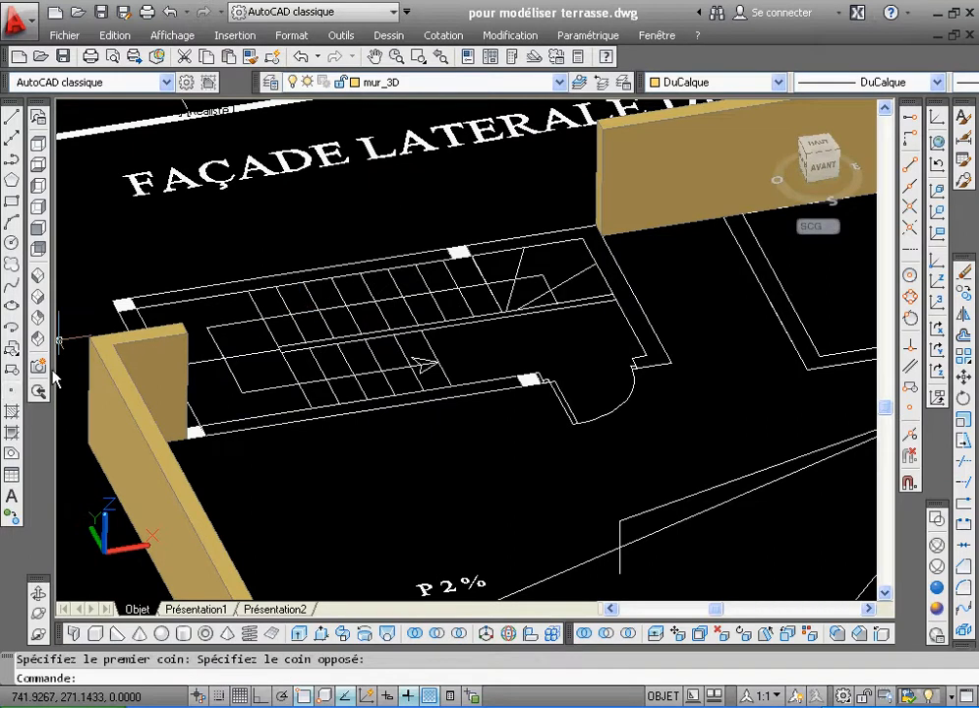
{"action": "left_click_drag", "start_coordinate": [44, 587], "coordinate": [46, 497]}
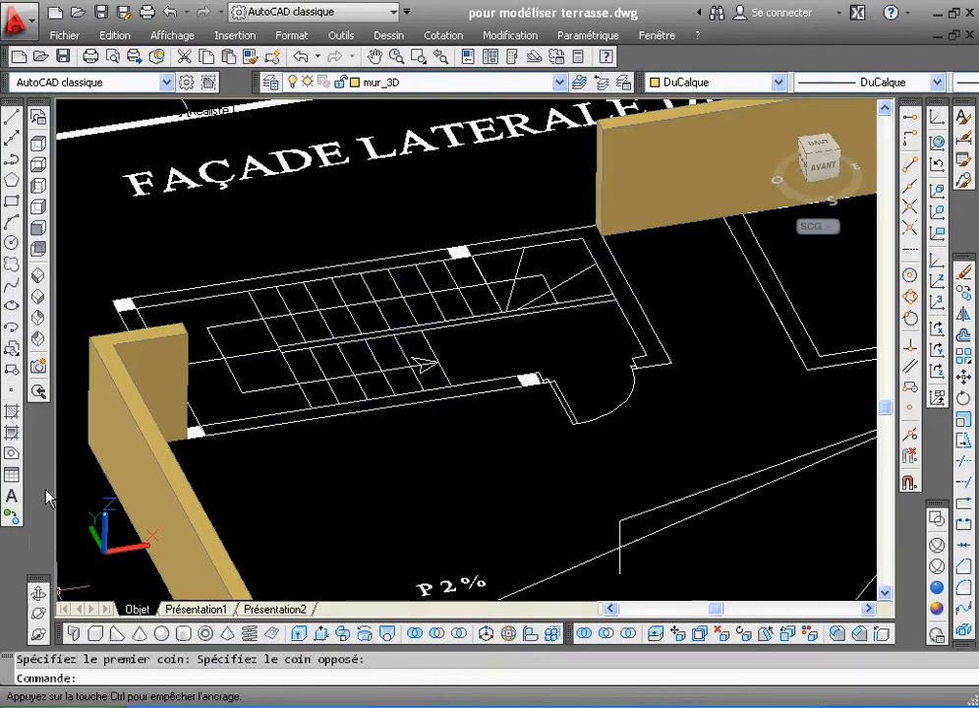
{"action": "left_click_drag", "start_coordinate": [48, 411], "coordinate": [48, 422]}
{"action": "left_click", "coordinate": [41, 449]}
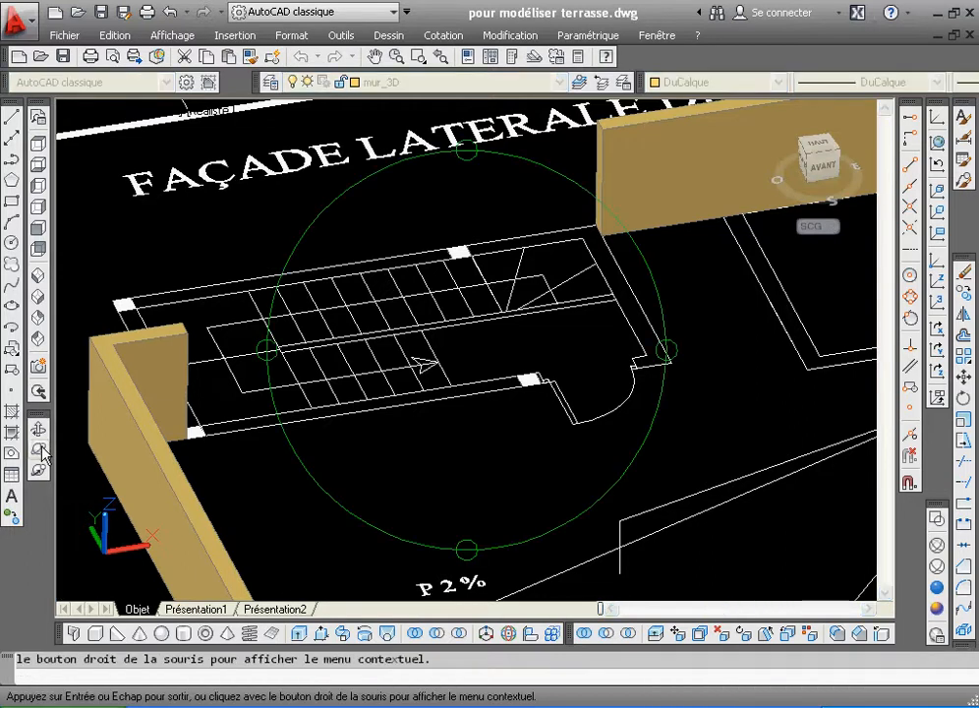
{"action": "mouse_move", "coordinate": [338, 366]}
{"action": "left_mouse_down"}
{"action": "mouse_move", "coordinate": [532, 389]}
{"action": "mouse_move", "coordinate": [533, 406]}
{"action": "mouse_move", "coordinate": [650, 475]}
{"action": "mouse_move", "coordinate": [643, 461]}
{"action": "left_mouse_up"}
{"action": "left_click_drag", "start_coordinate": [489, 171], "coordinate": [372, 232]}
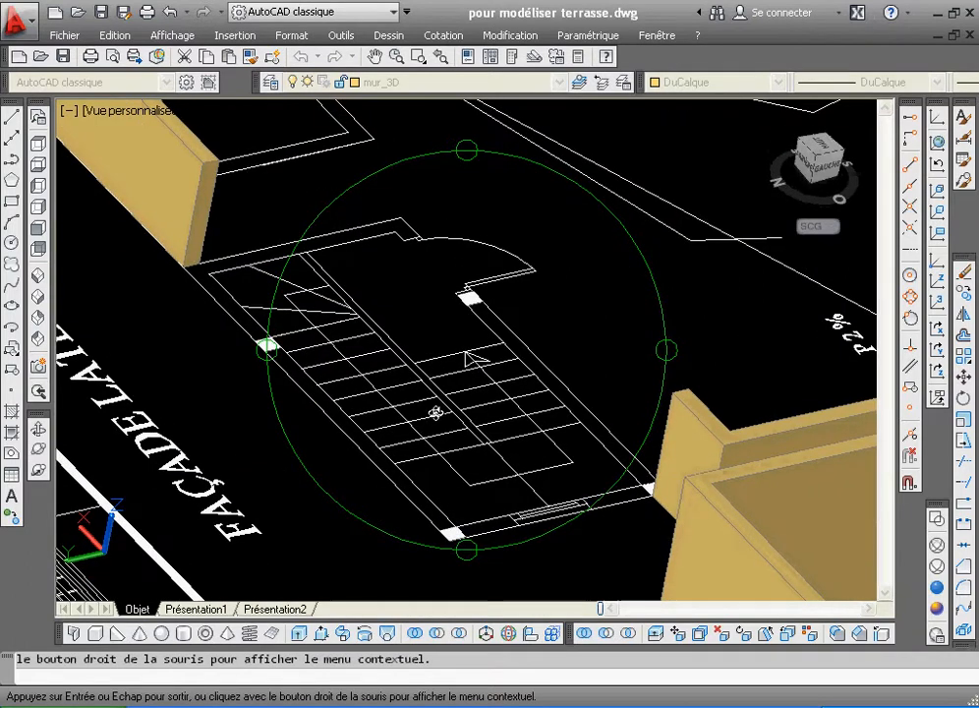
{"action": "left_click_drag", "start_coordinate": [398, 513], "coordinate": [425, 508]}
{"action": "right_click", "coordinate": [420, 506]}
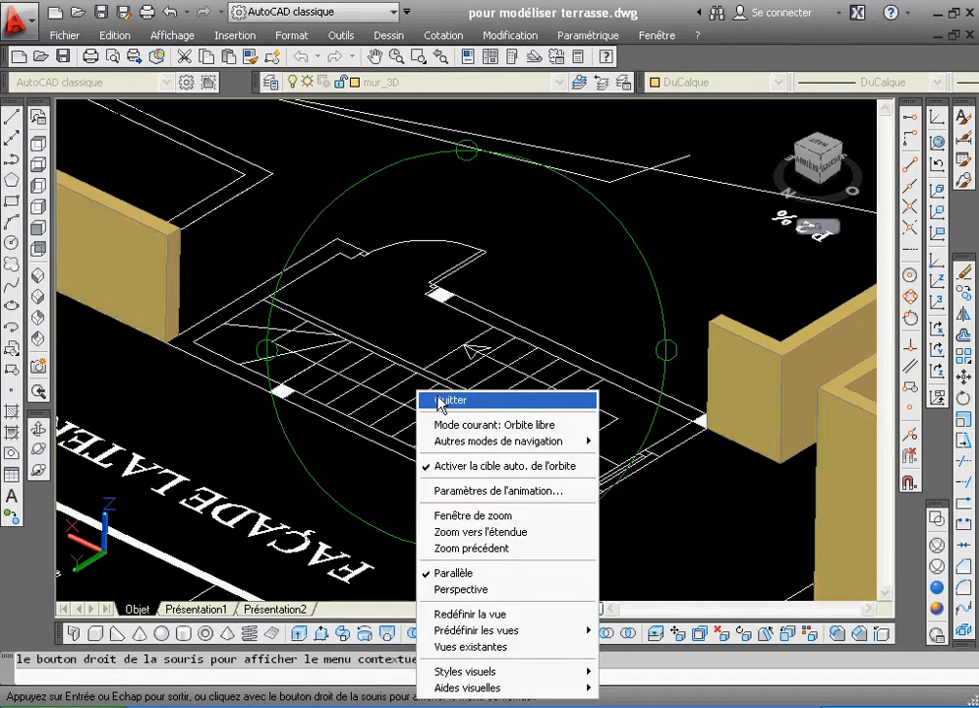
{"action": "left_click", "coordinate": [429, 399]}
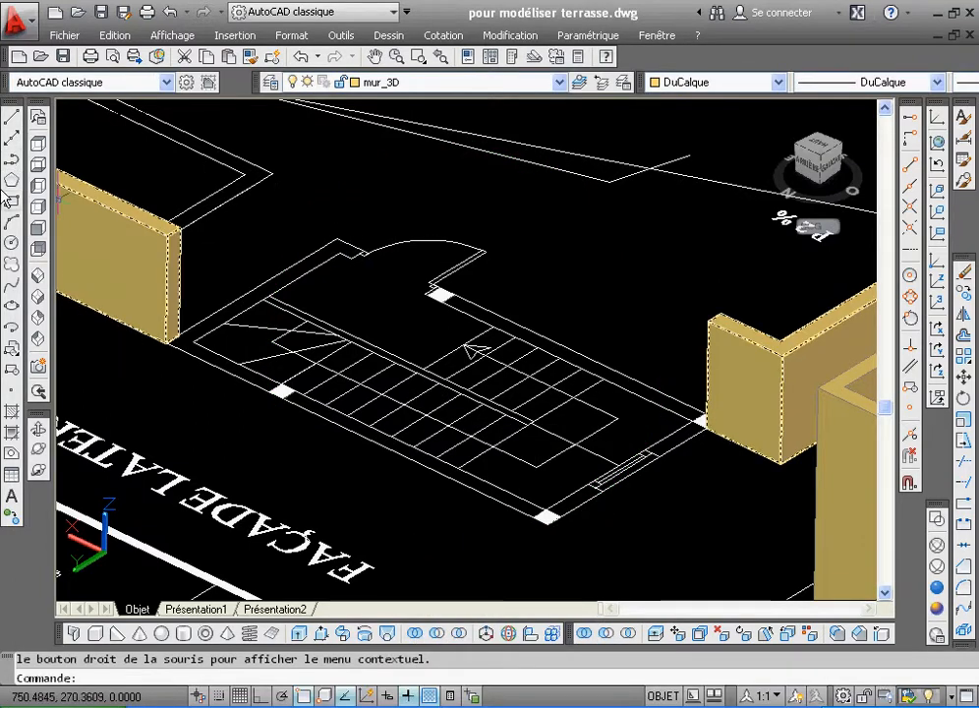
- Start the stairwell wall polyline at the door jamb, trace the outer edge to the terrace wall corner, and undo the last misplaced point
{"action": "left_click", "coordinate": [12, 160]}
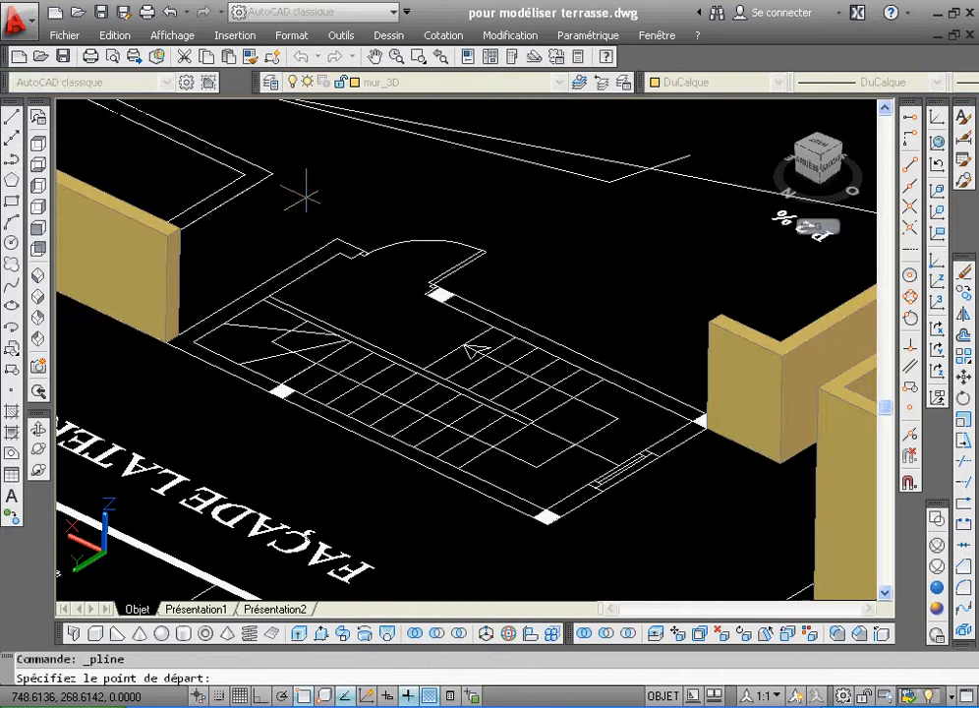
{"action": "left_click", "coordinate": [351, 258]}
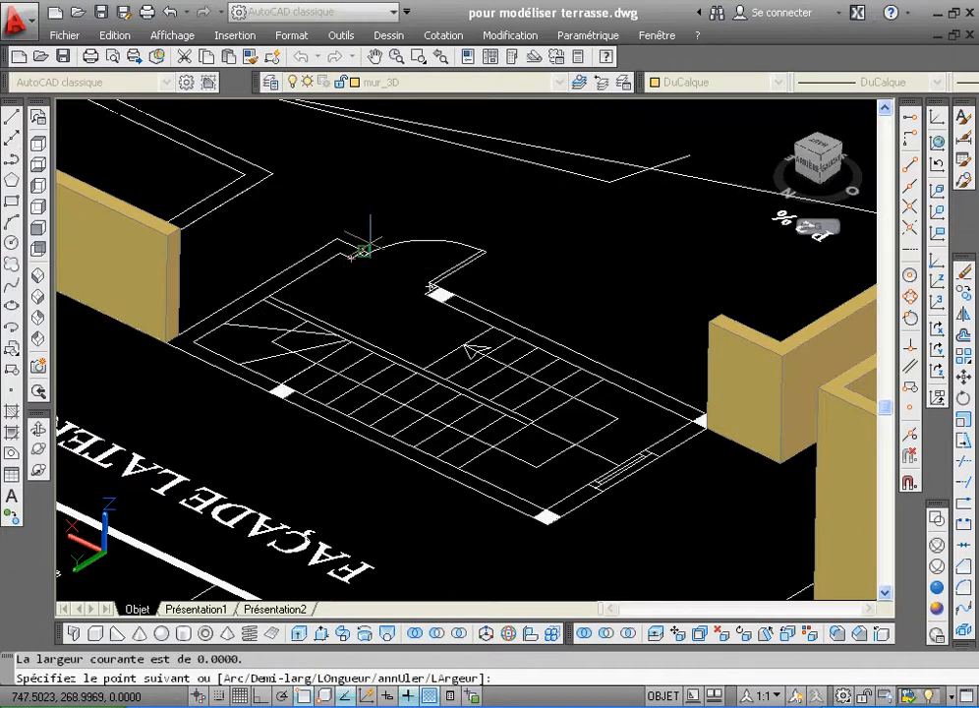
{"action": "left_click", "coordinate": [334, 237]}
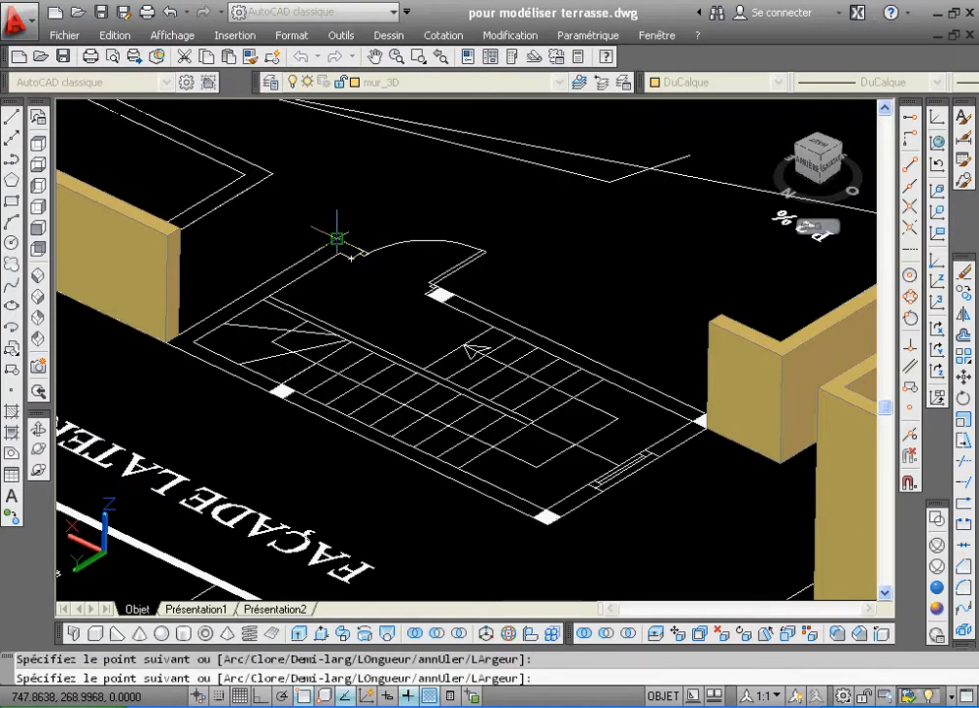
{"action": "left_click", "coordinate": [165, 341]}
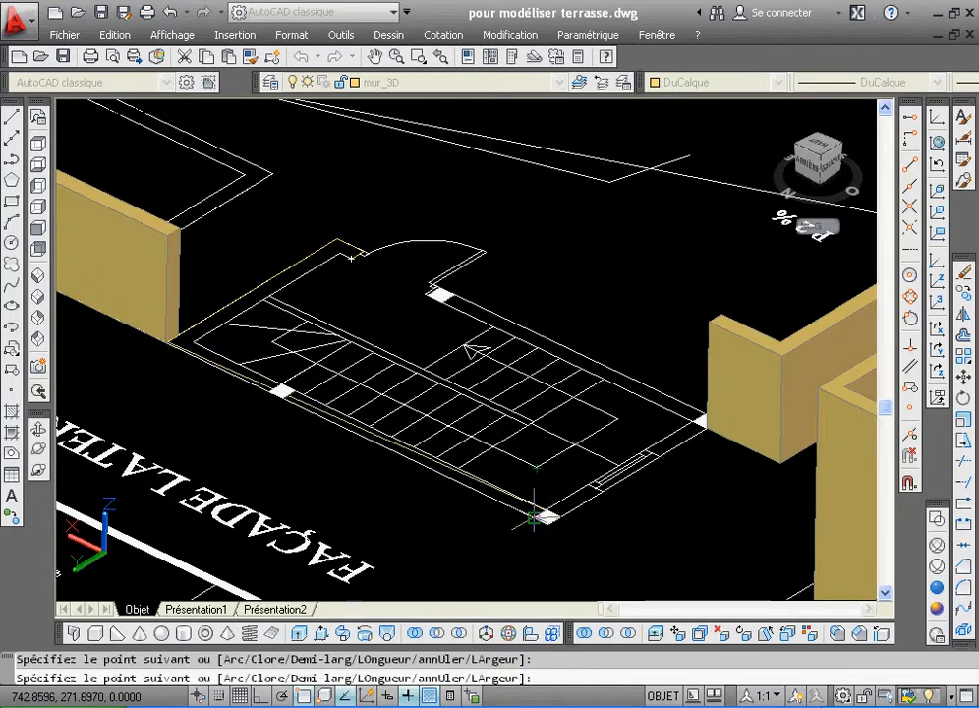
{"action": "right_click", "coordinate": [550, 470]}
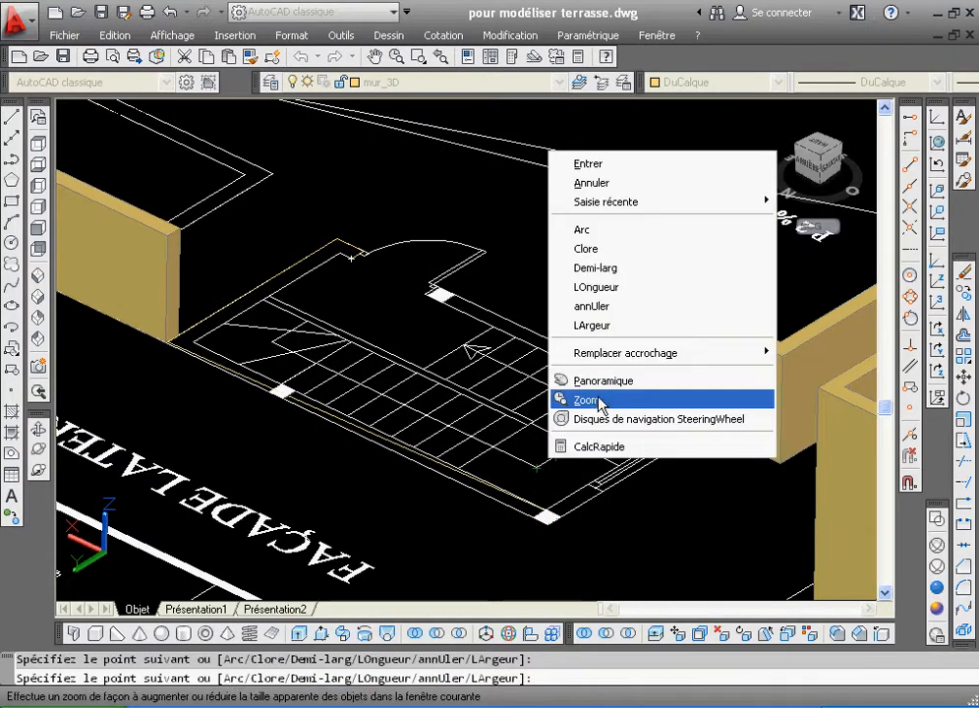
{"action": "left_click", "coordinate": [621, 307]}
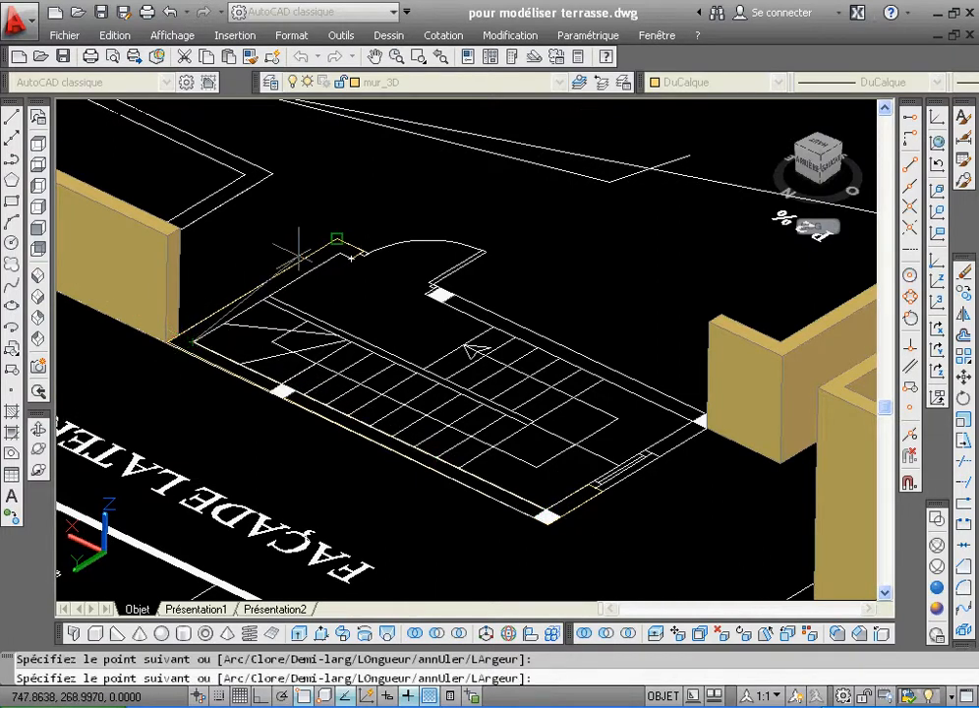
- Trace the stairwell polyline to the window and back along the inner wall edge, and close it at the door jamb
{"action": "left_click", "coordinate": [350, 256]}
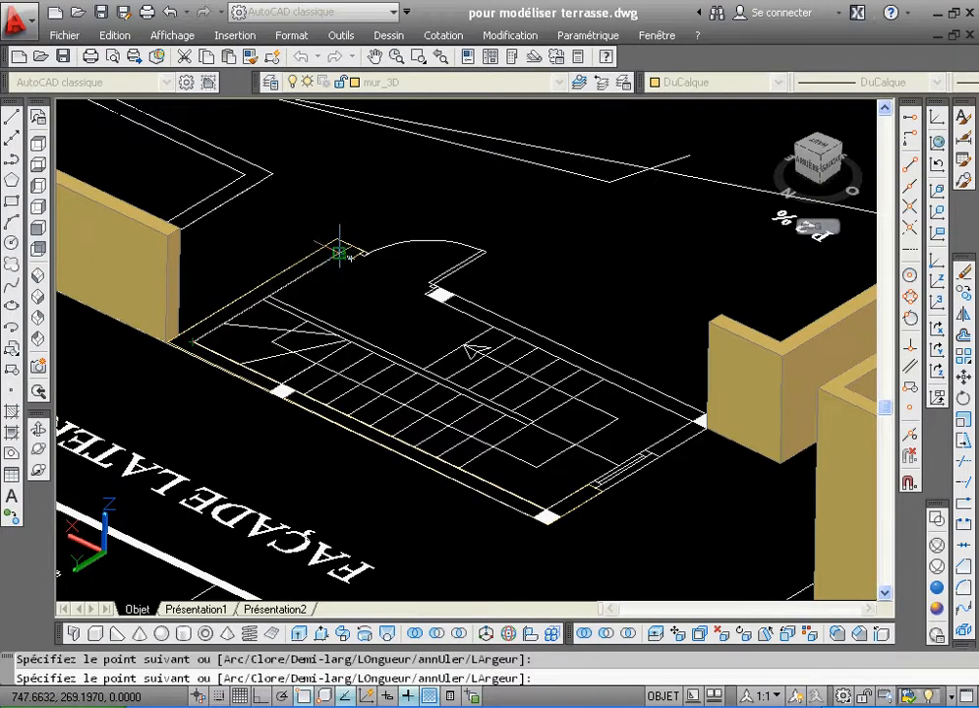
{"action": "left_click", "coordinate": [418, 57]}
{"action": "left_click", "coordinate": [308, 204]}
{"action": "left_click", "coordinate": [401, 294]}
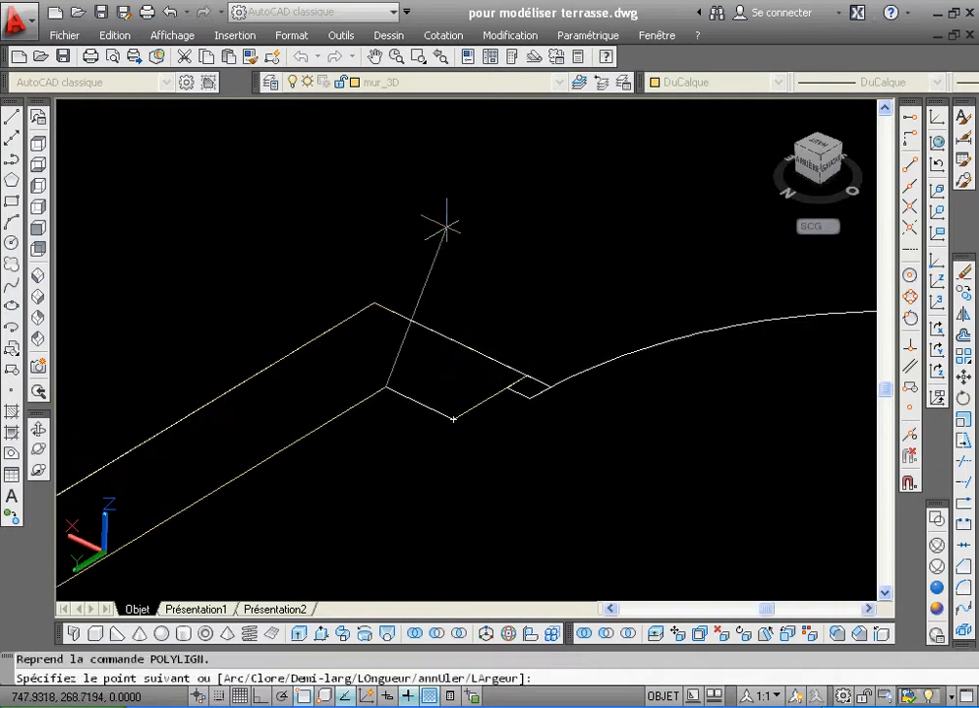
{"action": "right_click", "coordinate": [474, 191]}
{"action": "left_click", "coordinate": [539, 280]}
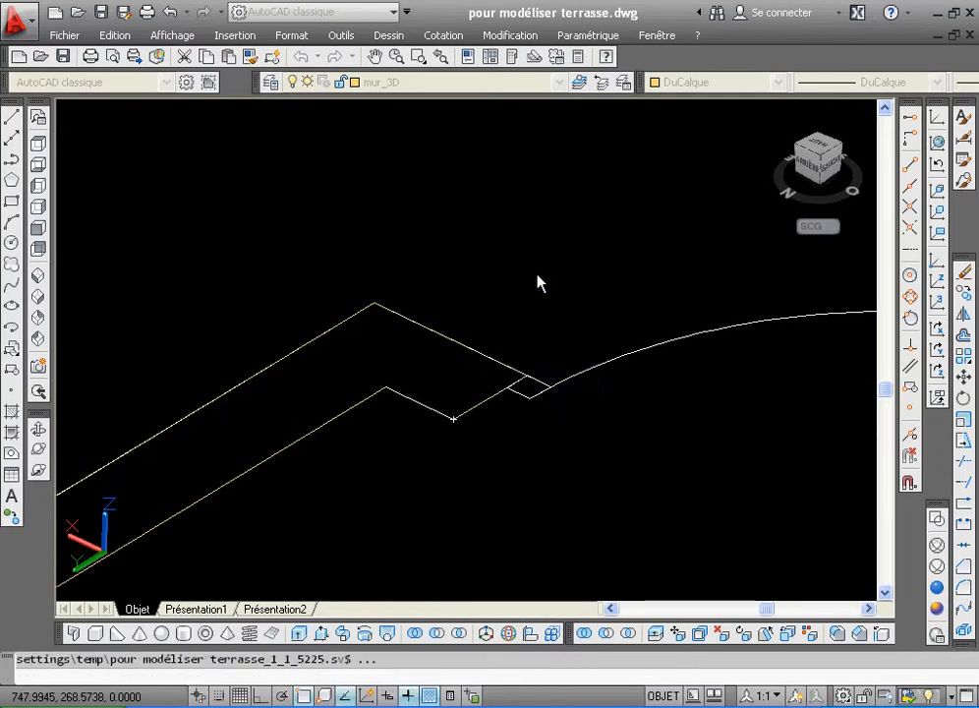
- Return to the terrace overview, zoom in on the stairwell and orbit to view it from above the front side
{"action": "left_click", "coordinate": [442, 59]}
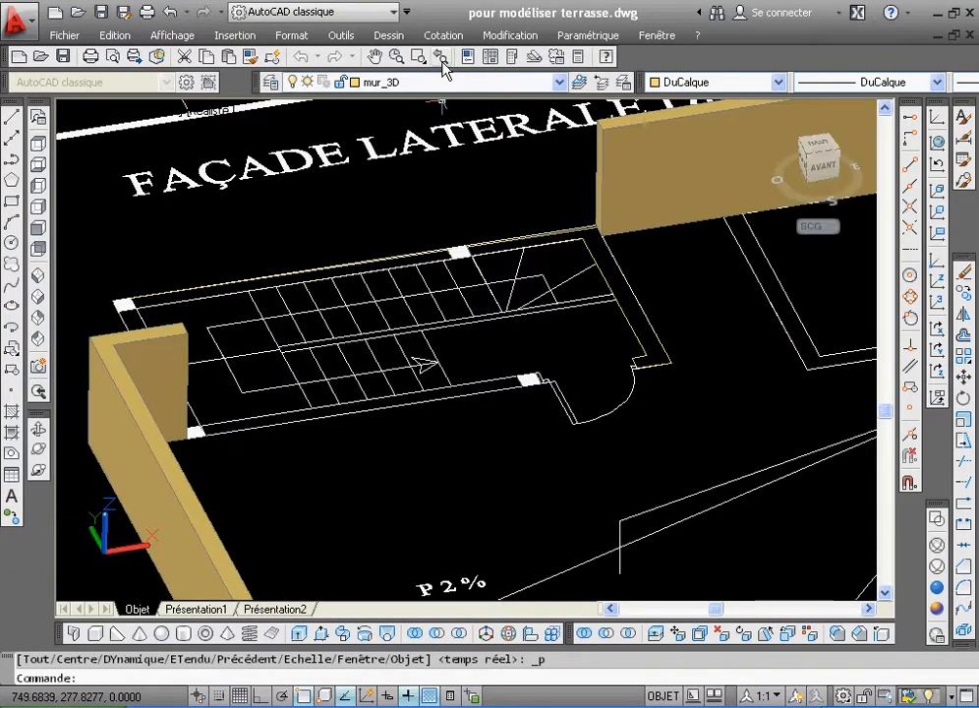
{"action": "left_click", "coordinate": [441, 59]}
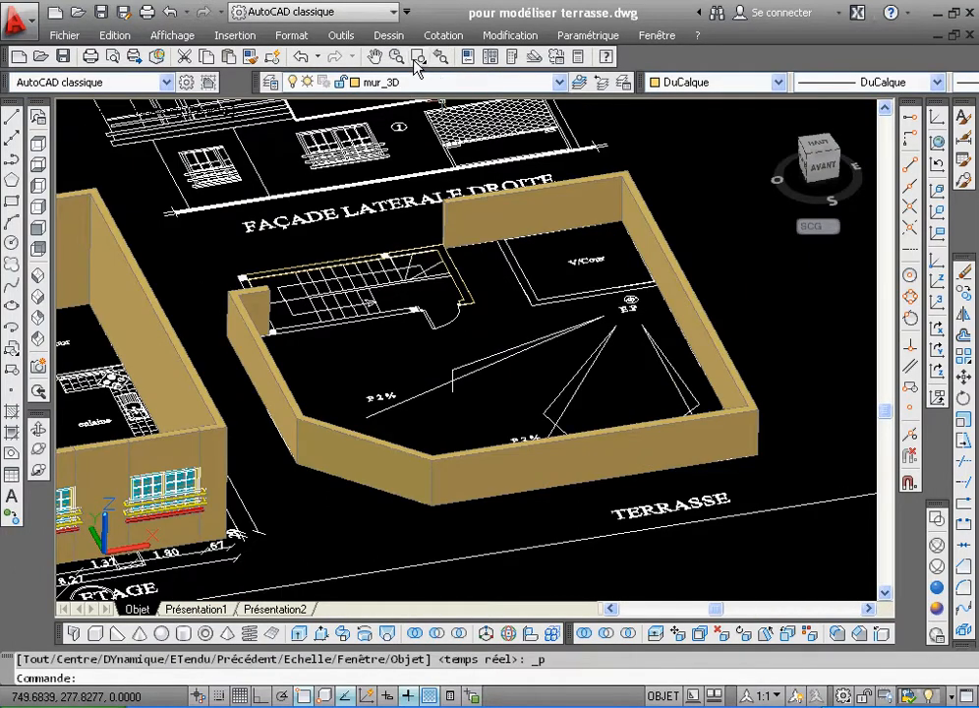
{"action": "left_click", "coordinate": [185, 137]}
{"action": "left_click", "coordinate": [473, 424]}
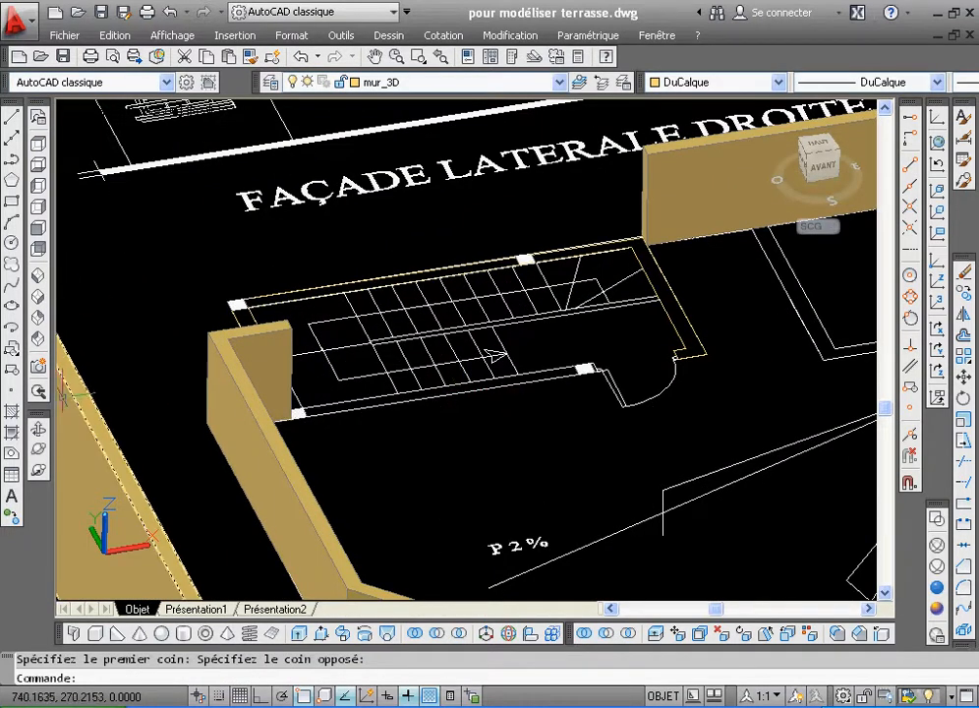
{"action": "left_click", "coordinate": [37, 454]}
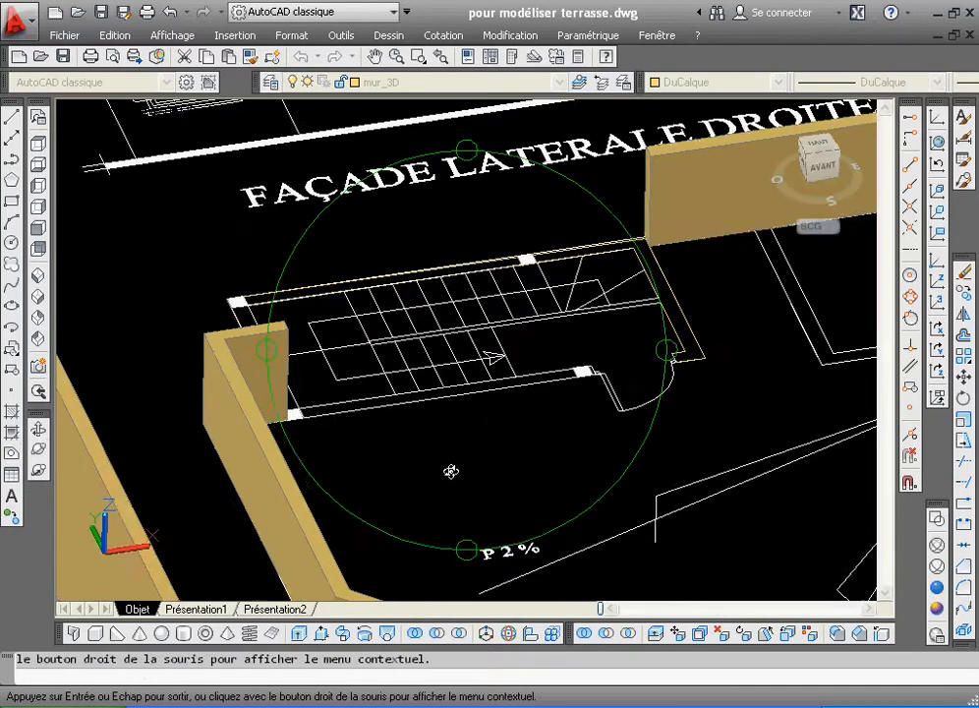
{"action": "left_click_drag", "start_coordinate": [448, 470], "coordinate": [352, 470]}
{"action": "right_click", "coordinate": [405, 411]}
{"action": "left_click", "coordinate": [432, 420]}
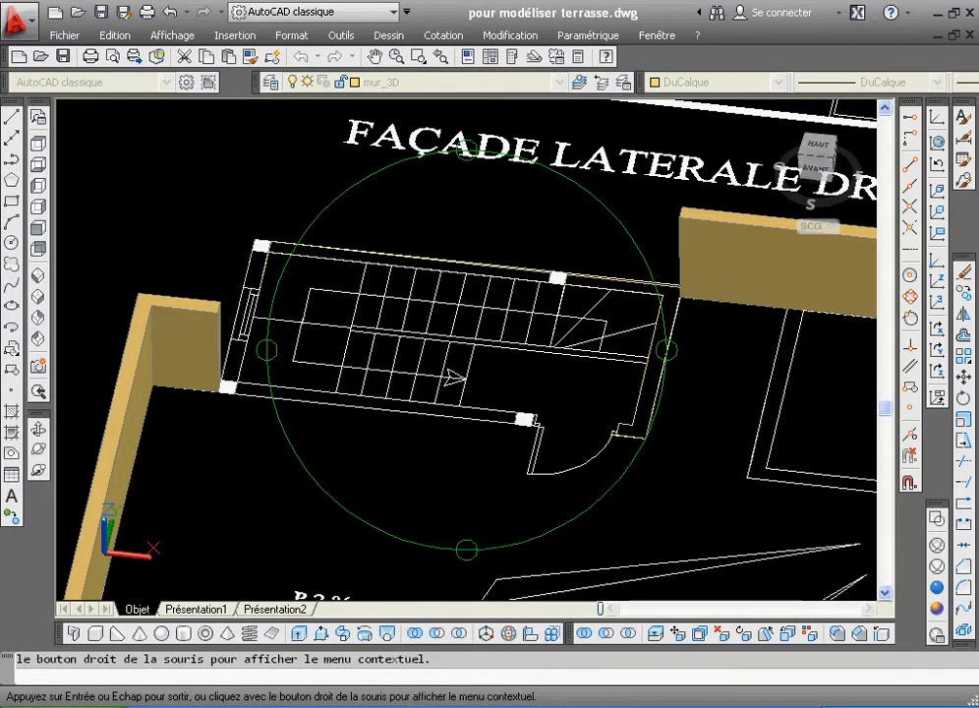
- Trace the second stairwell wall as a polyline from the window jamb along the inner edge to the door jamb, and close it along the outer edge
{"action": "left_click", "coordinate": [12, 159]}
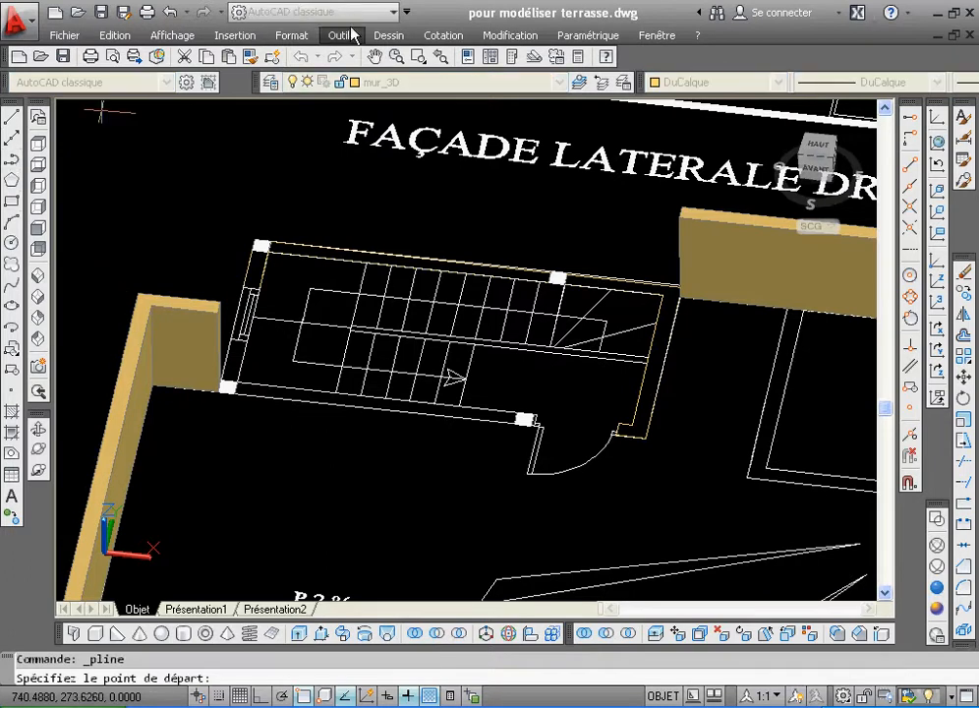
{"action": "left_click", "coordinate": [423, 57]}
{"action": "left_click", "coordinate": [190, 252]}
{"action": "left_click", "coordinate": [564, 490]}
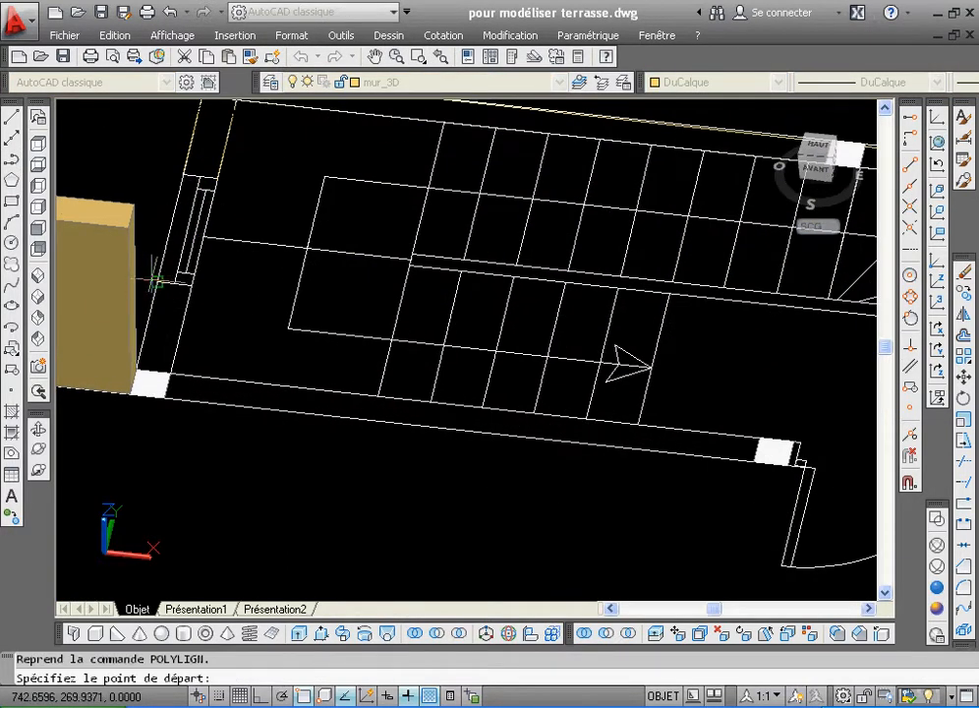
{"action": "left_click", "coordinate": [157, 283]}
{"action": "left_click", "coordinate": [189, 284]}
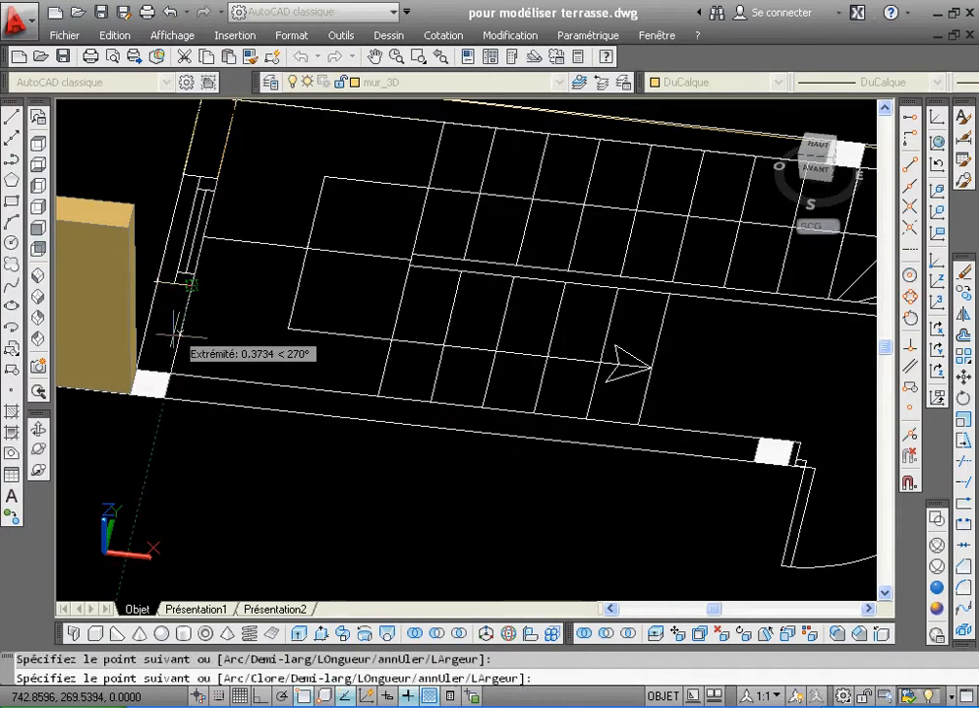
{"action": "left_click", "coordinate": [168, 375]}
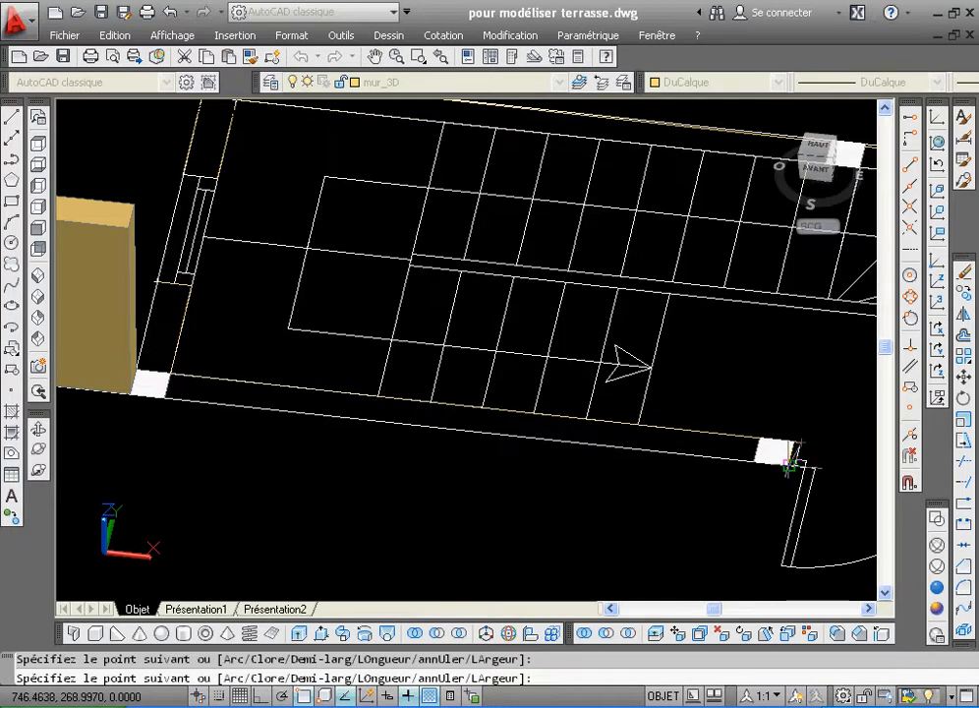
{"action": "left_click", "coordinate": [796, 468]}
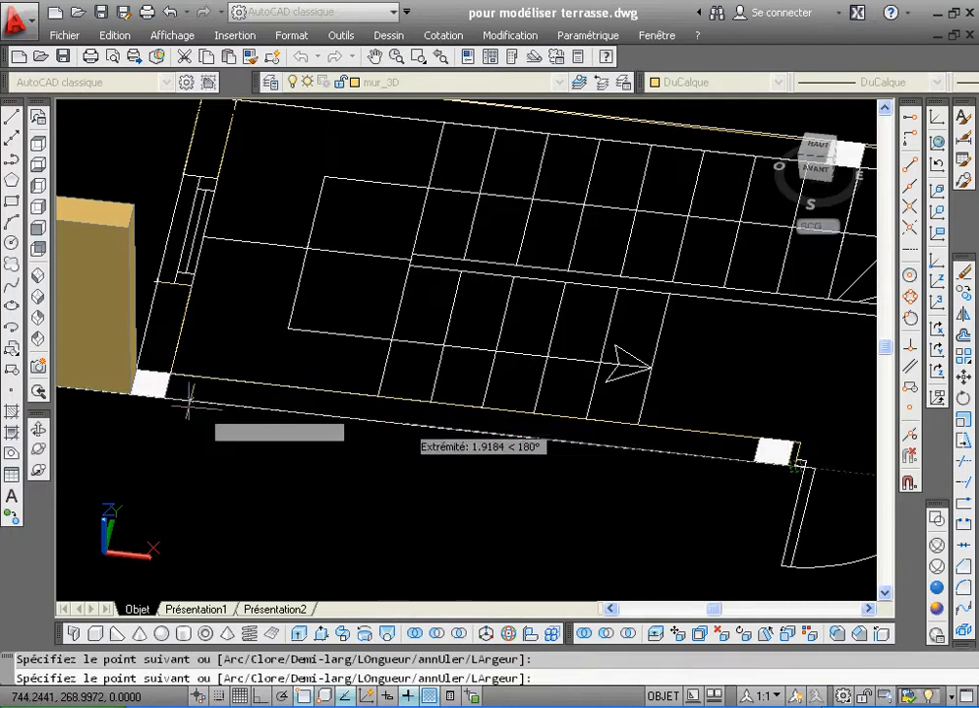
{"action": "right_click", "coordinate": [168, 321]}
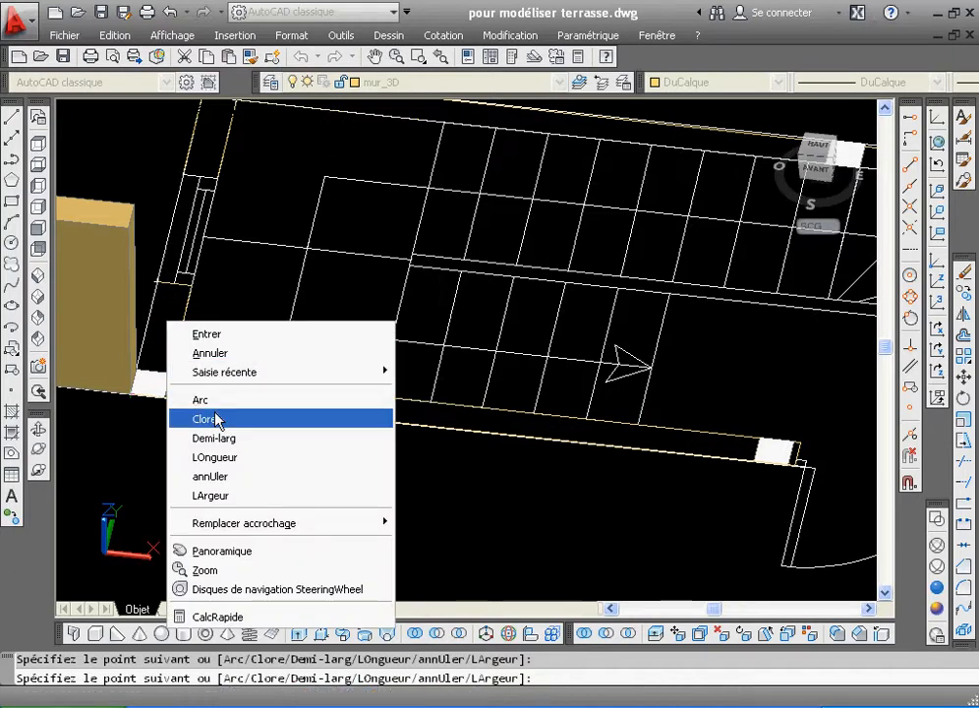
{"action": "left_click", "coordinate": [214, 417]}
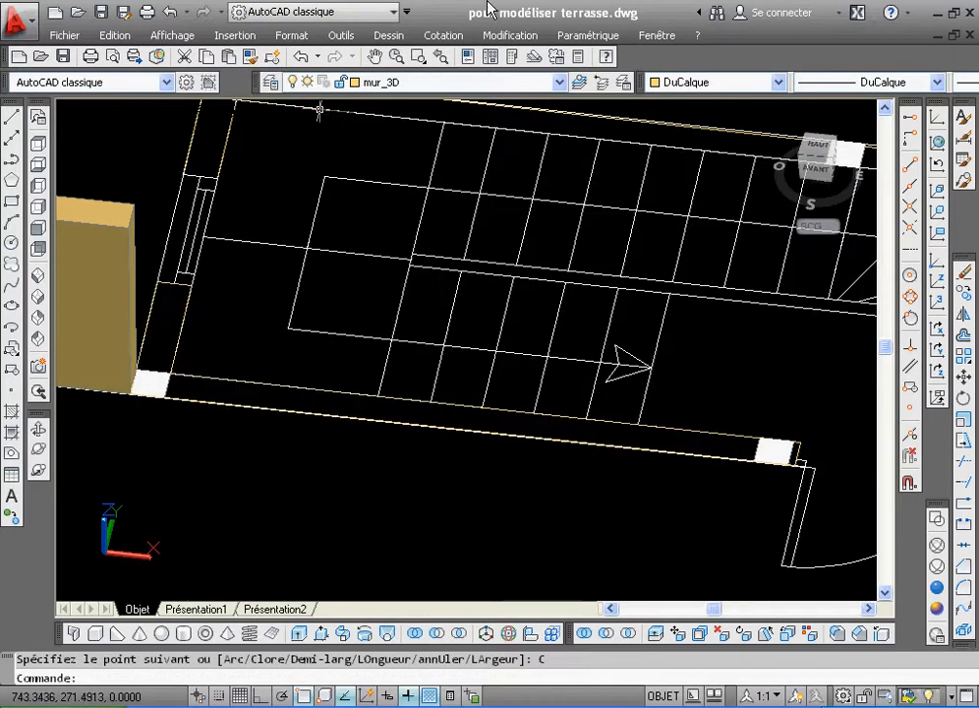
- Extrude both closed stairwell wall polylines to a height of 2.5
{"action": "left_click", "coordinate": [396, 57]}
{"action": "mouse_move", "coordinate": [362, 213]}
{"action": "left_mouse_down"}
{"action": "mouse_move", "coordinate": [321, 225]}
{"action": "mouse_move", "coordinate": [343, 262]}
{"action": "mouse_move", "coordinate": [321, 342]}
{"action": "left_mouse_up"}
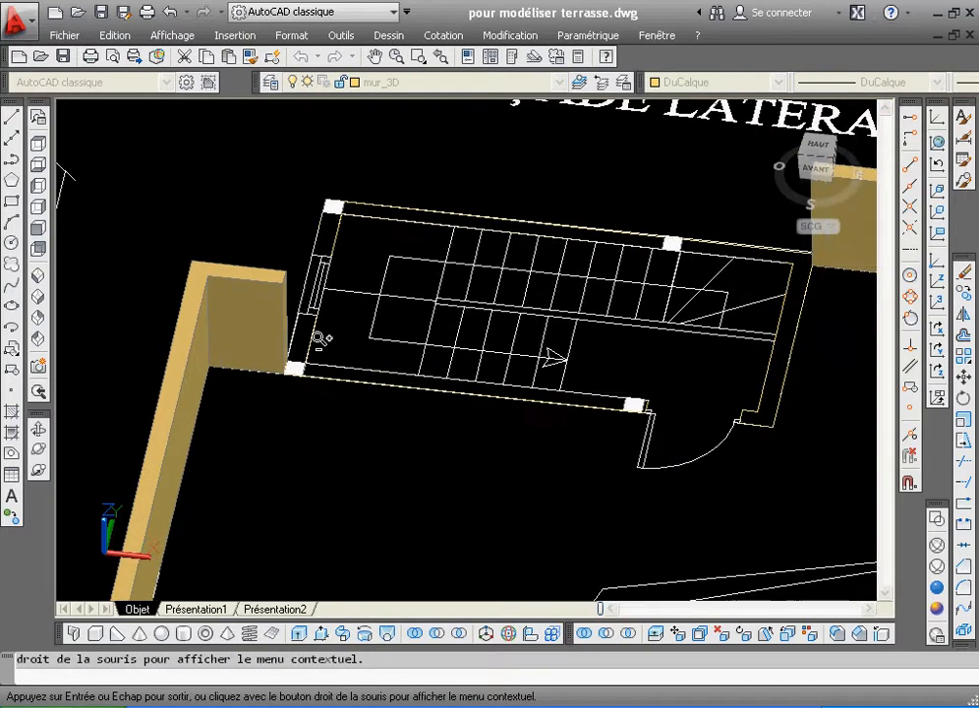
{"action": "left_click_drag", "start_coordinate": [372, 273], "coordinate": [371, 277]}
{"action": "right_click", "coordinate": [433, 199]}
{"action": "left_click", "coordinate": [444, 199]}
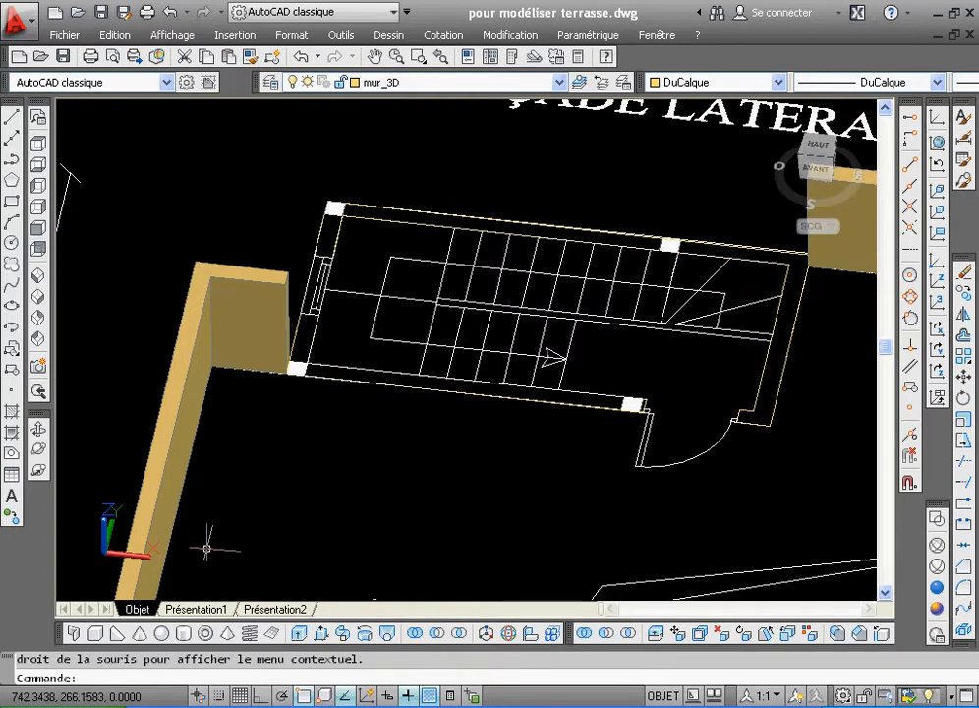
{"action": "left_click", "coordinate": [302, 635]}
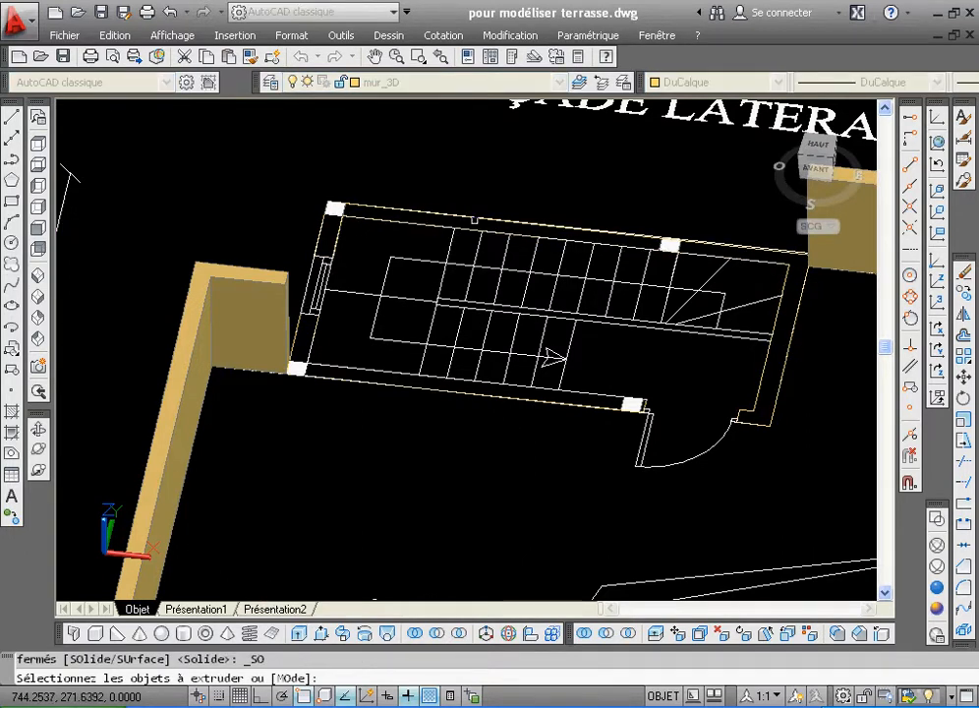
{"action": "left_click", "coordinate": [475, 218]}
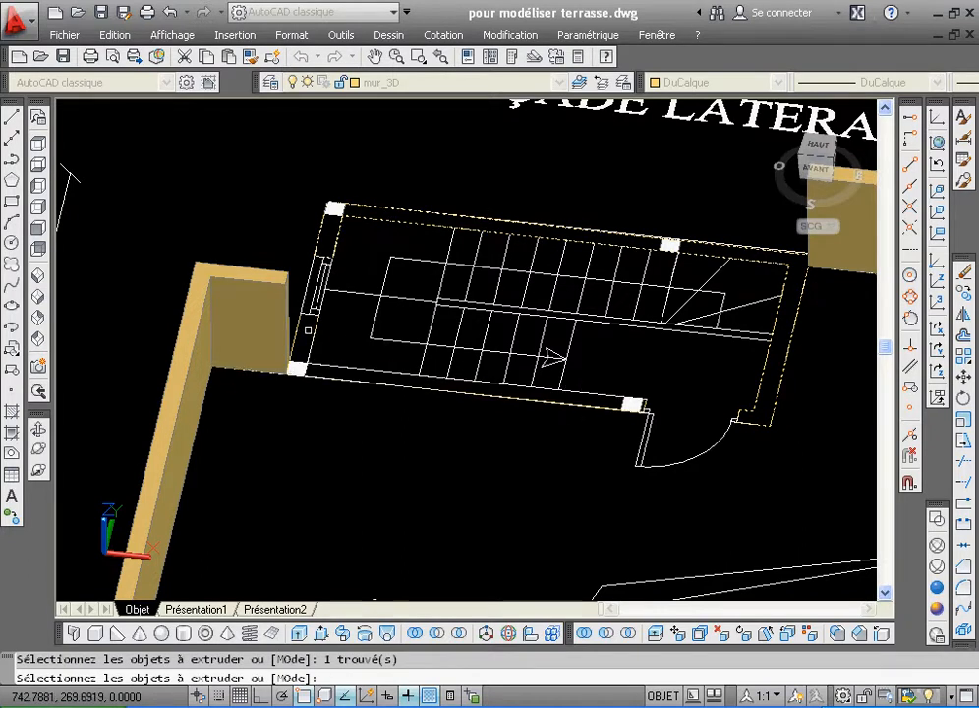
{"action": "left_click", "coordinate": [317, 335]}
{"action": "left_click", "coordinate": [313, 335]}
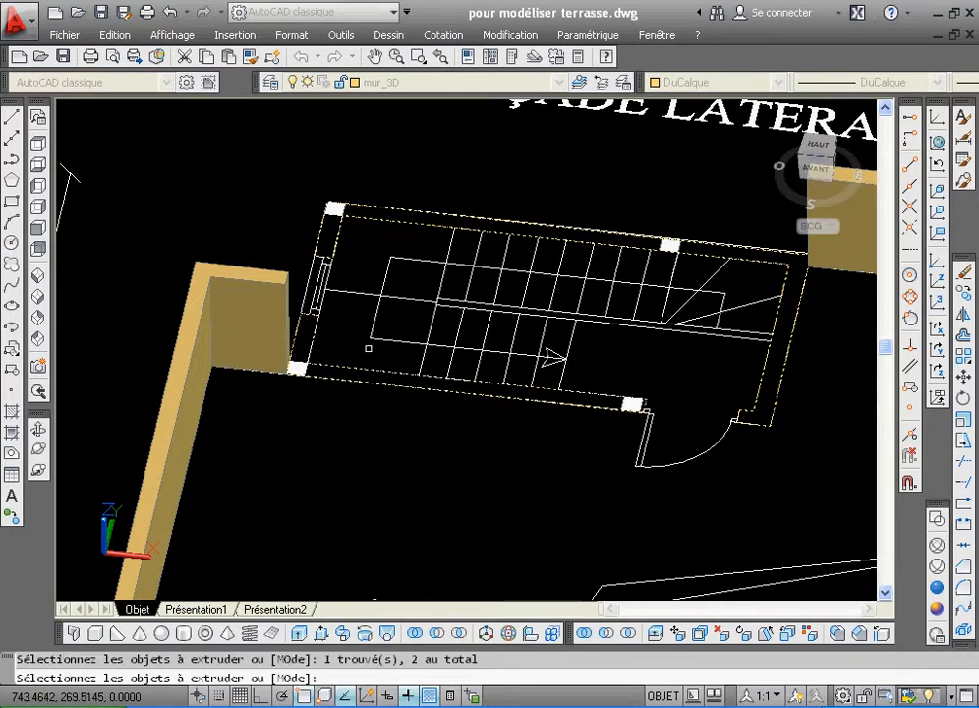
{"action": "right_click", "coordinate": [367, 348]}
{"action": "left_click", "coordinate": [385, 367]}
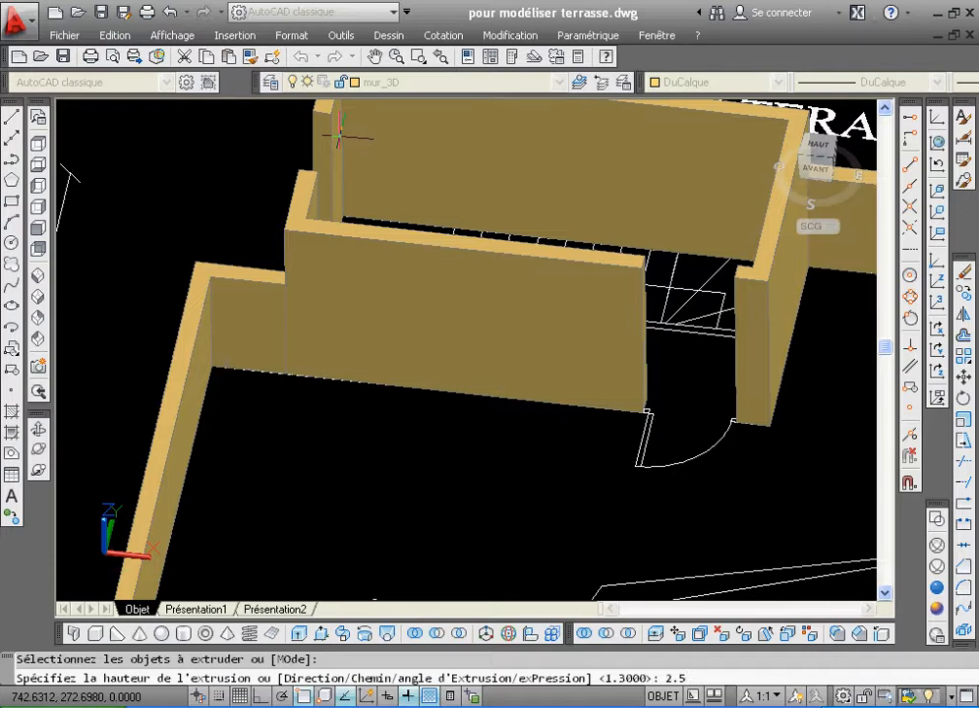
{"action": "key", "text": "Return"}
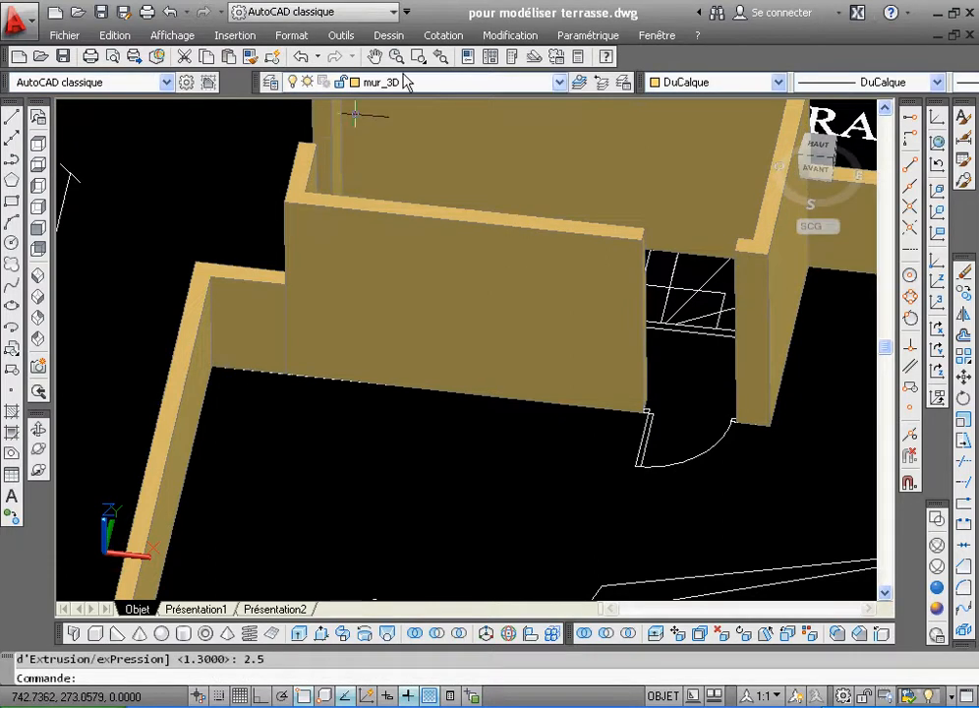
- Examine the extruded stairwell walls from the front-left side, together with the terrace parapet and the neighbouring floor model
{"action": "left_click", "coordinate": [440, 61]}
{"action": "left_click", "coordinate": [439, 61]}
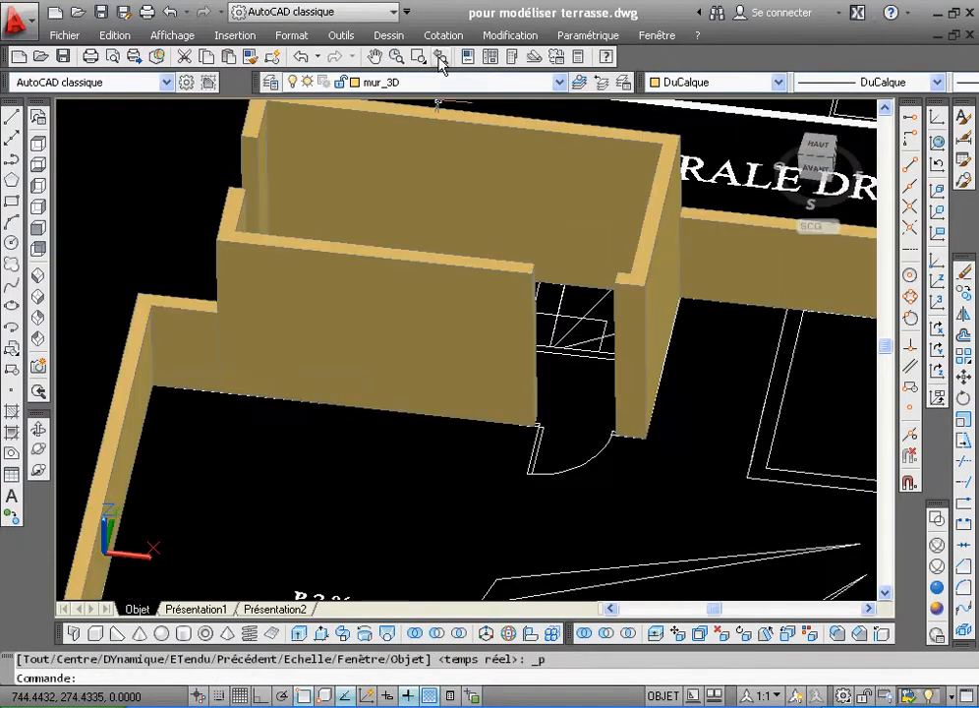
{"action": "left_click", "coordinate": [440, 61]}
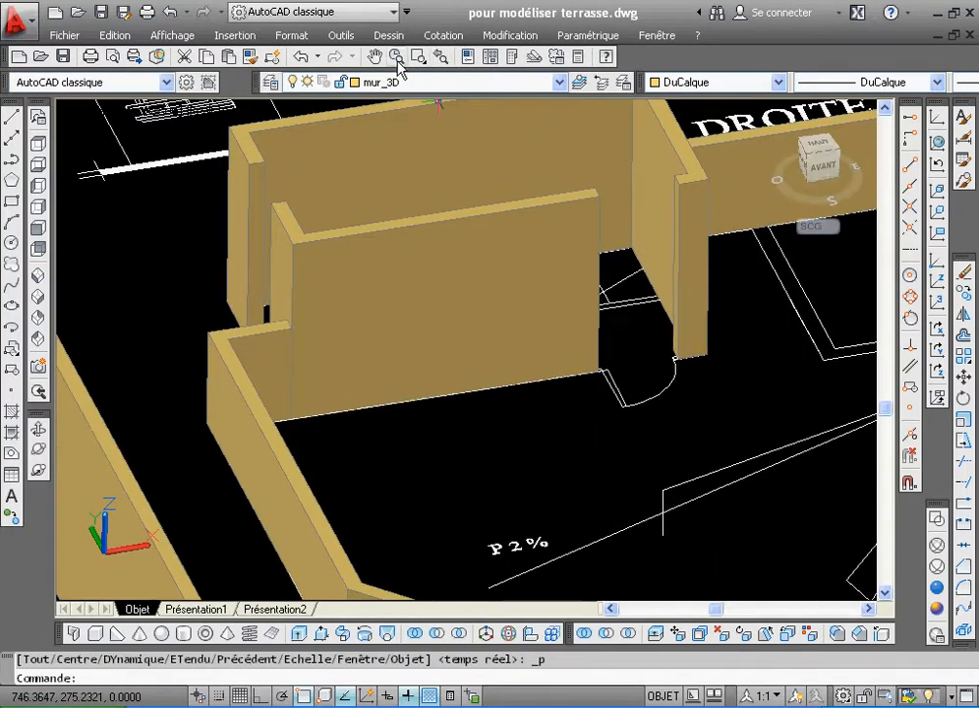
{"action": "left_click", "coordinate": [39, 451]}
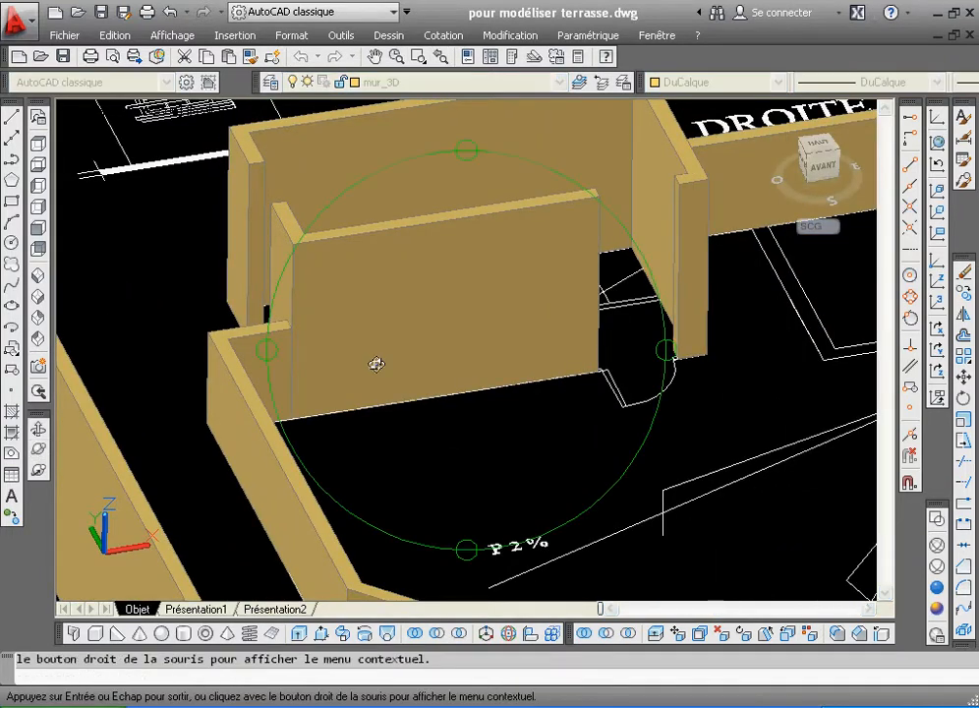
{"action": "left_click_drag", "start_coordinate": [379, 421], "coordinate": [430, 348]}
{"action": "mouse_move", "coordinate": [494, 322]}
{"action": "left_mouse_down"}
{"action": "mouse_move", "coordinate": [473, 330]}
{"action": "mouse_move", "coordinate": [476, 319]}
{"action": "left_mouse_up"}
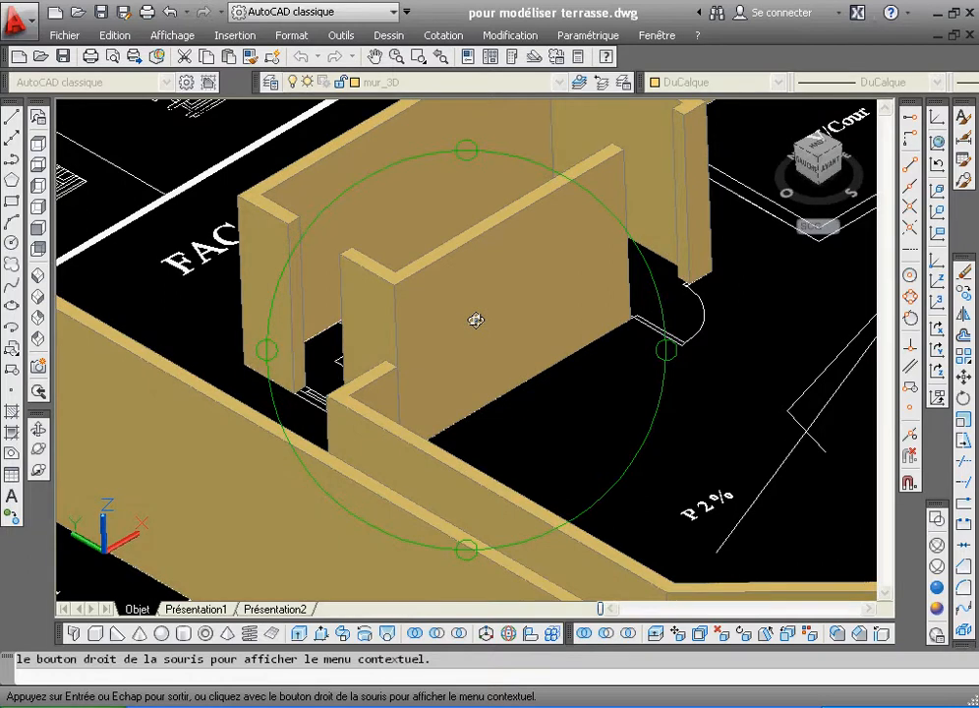
{"action": "right_click", "coordinate": [476, 320]}
{"action": "left_click", "coordinate": [494, 330]}
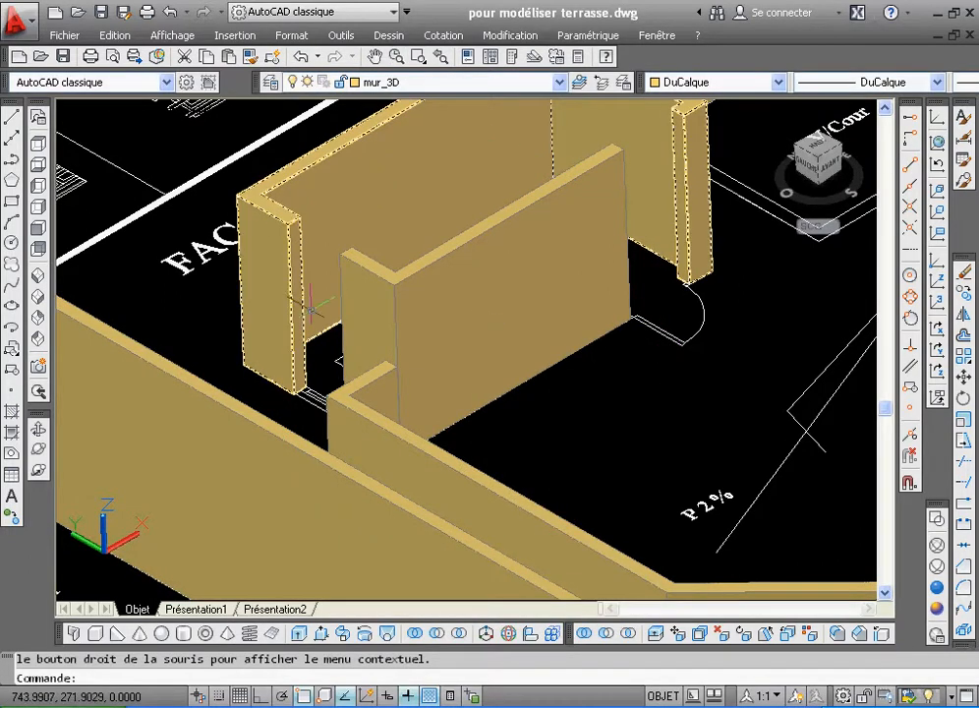
{"action": "left_click", "coordinate": [396, 57]}
{"action": "left_click_drag", "start_coordinate": [439, 255], "coordinate": [505, 196]}
{"action": "left_click_drag", "start_coordinate": [307, 354], "coordinate": [312, 300]}
{"action": "right_click", "coordinate": [317, 303]}
{"action": "left_click", "coordinate": [349, 310]}
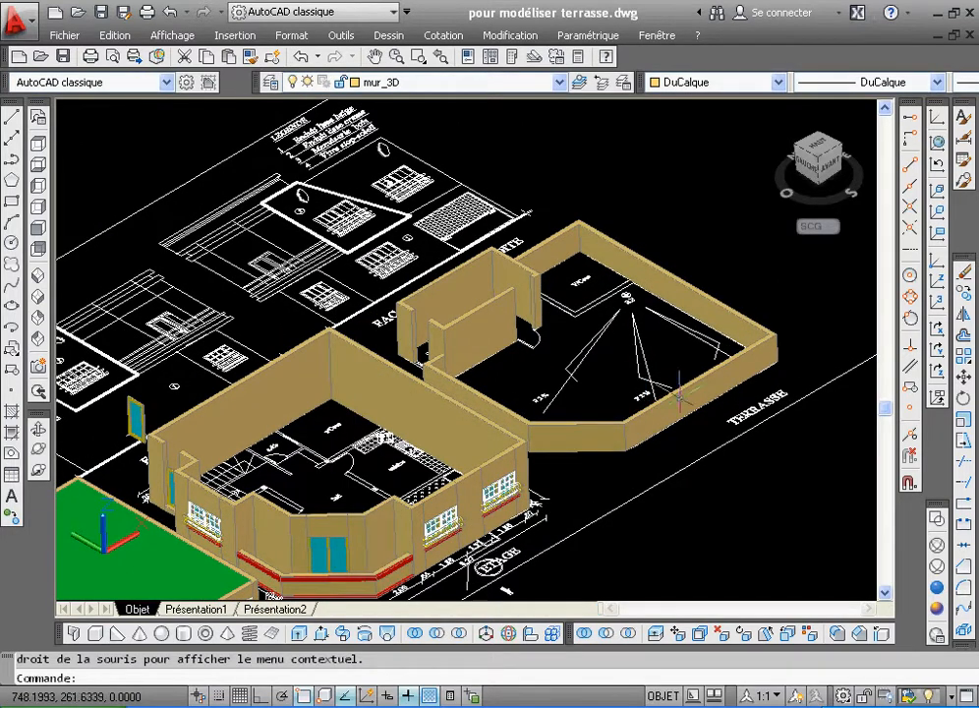
- Switch the model display to 2D wireframe and bring the floor plan's stairwell window into view beside the terrace
{"action": "left_click", "coordinate": [939, 523]}
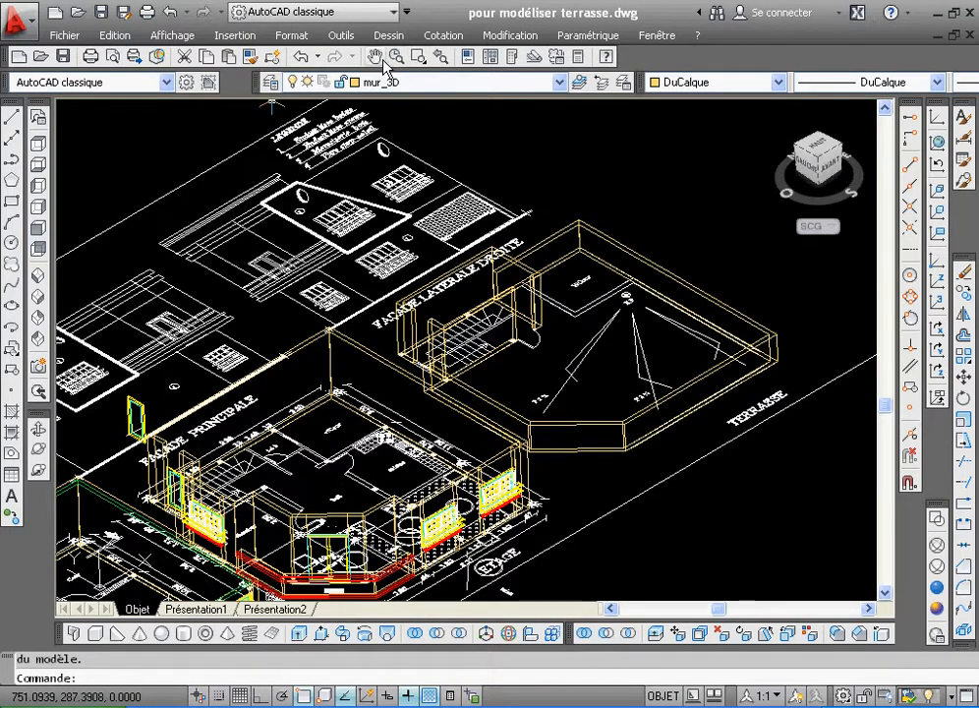
{"action": "left_click_drag", "start_coordinate": [349, 261], "coordinate": [490, 285]}
{"action": "left_click_drag", "start_coordinate": [184, 383], "coordinate": [182, 384]}
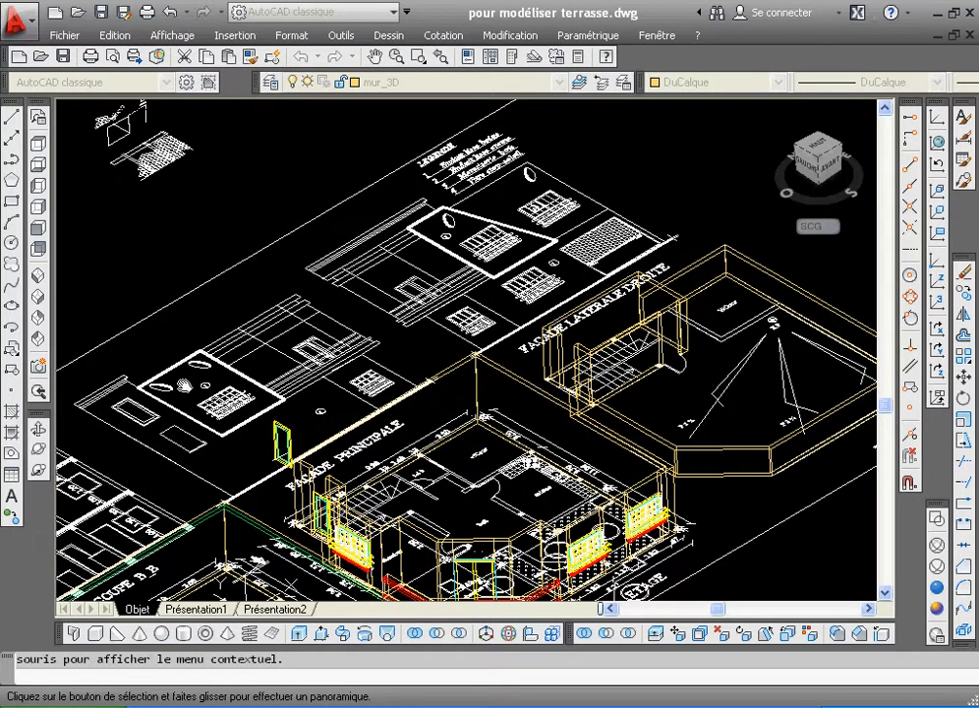
{"action": "right_click", "coordinate": [139, 382]}
{"action": "left_click", "coordinate": [213, 398]}
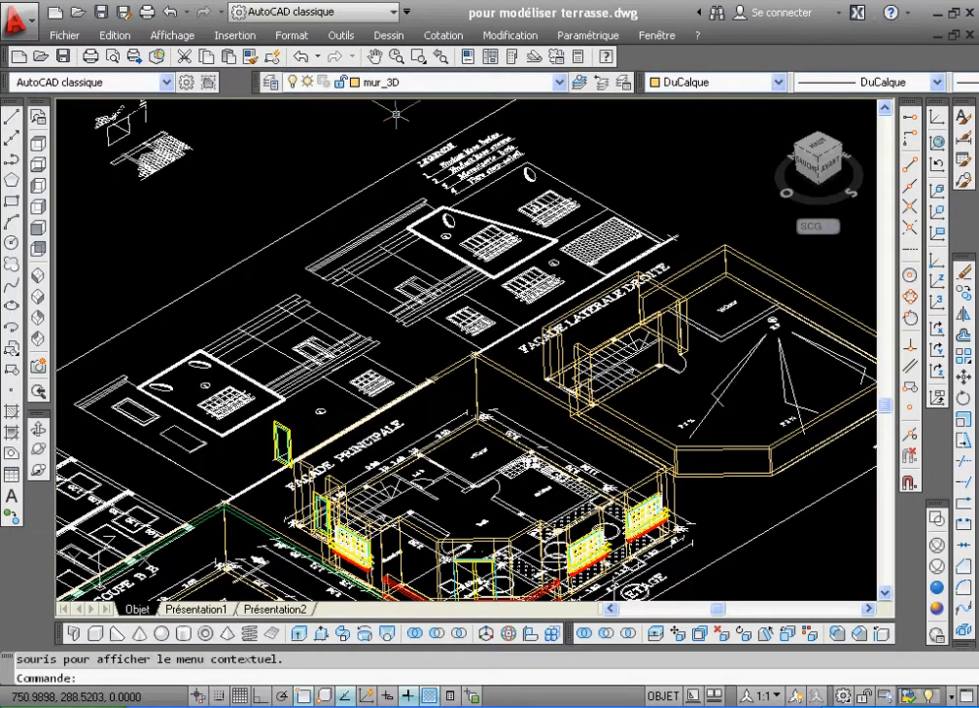
- Start copying the étage stairwell window with its frame and sill lines, using the outer wall corner at the opening's foot as base point
{"action": "left_click", "coordinate": [420, 58]}
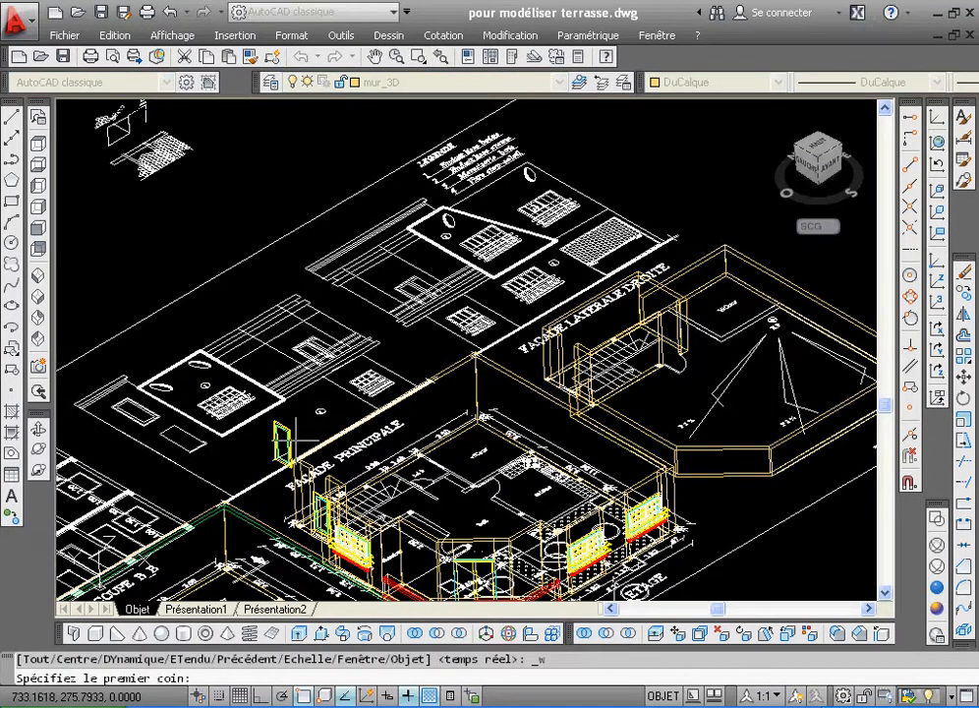
{"action": "left_click", "coordinate": [283, 466]}
{"action": "left_click", "coordinate": [355, 550]}
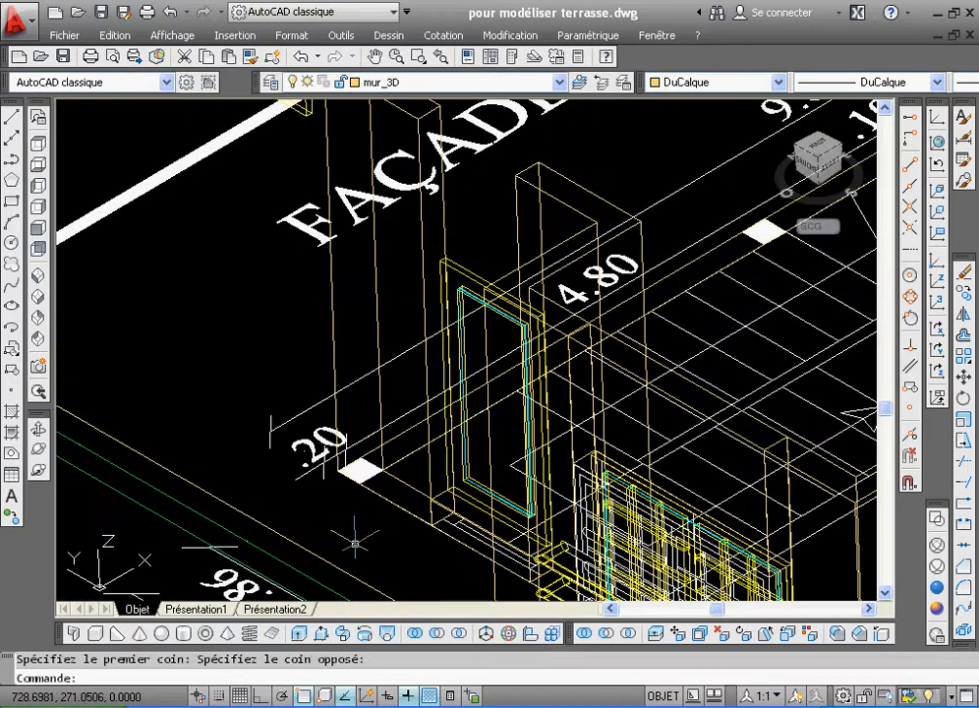
{"action": "left_click", "coordinate": [964, 295]}
{"action": "left_click", "coordinate": [406, 237]}
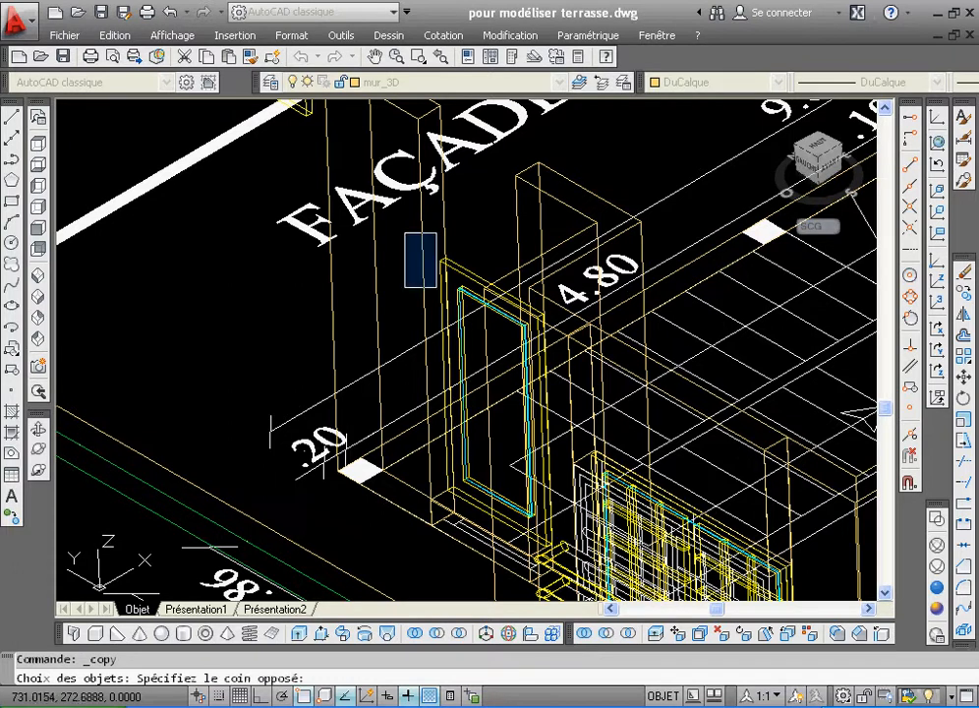
{"action": "left_click", "coordinate": [551, 574]}
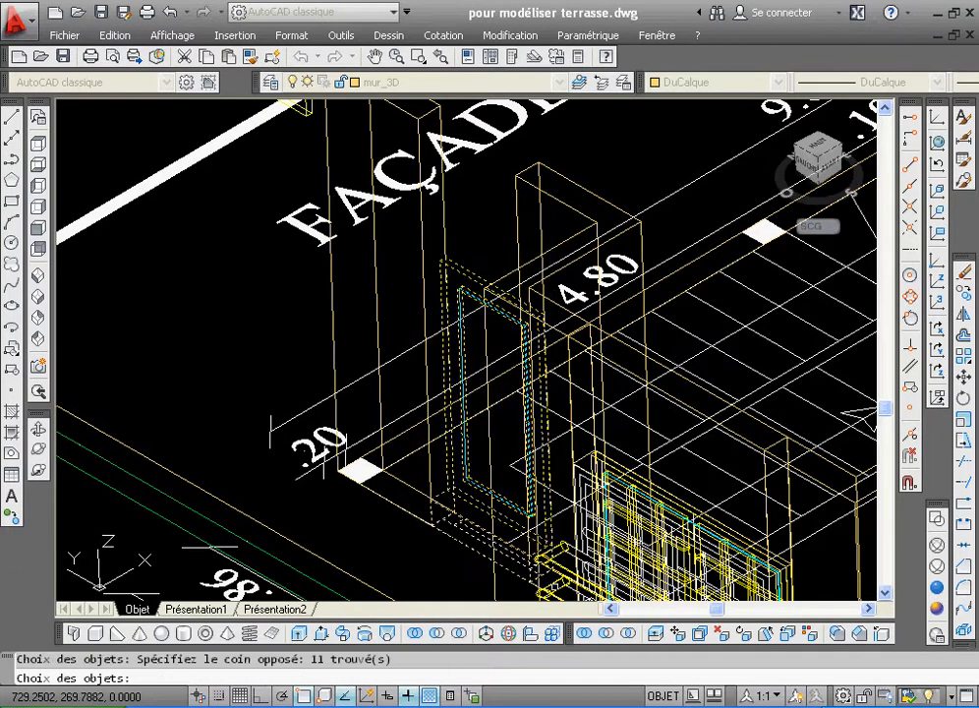
{"action": "key", "text": "Return"}
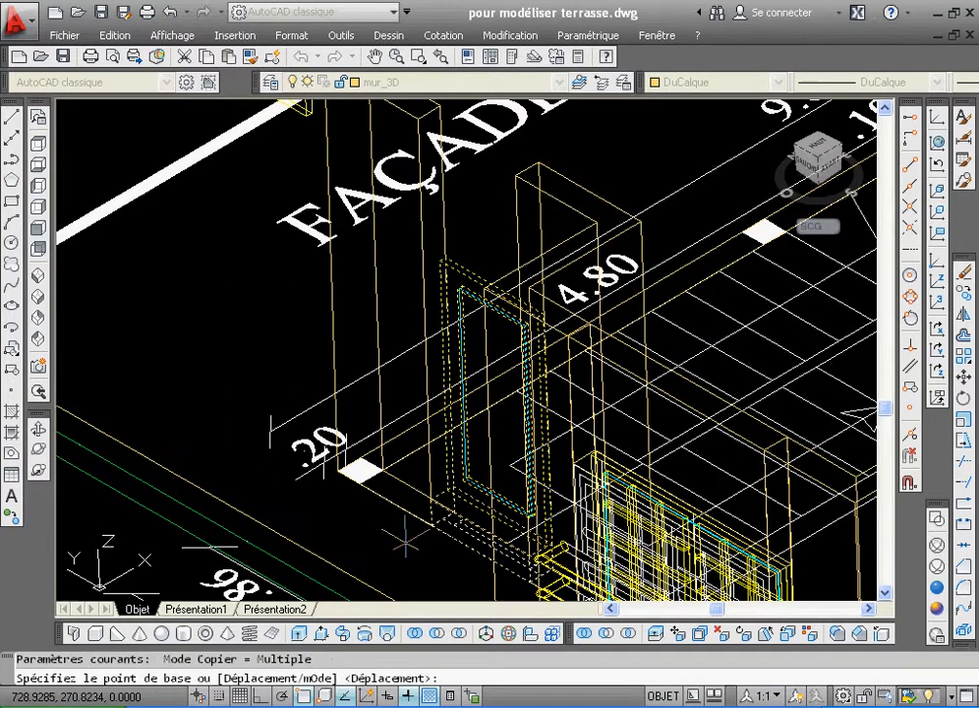
{"action": "left_click", "coordinate": [433, 522]}
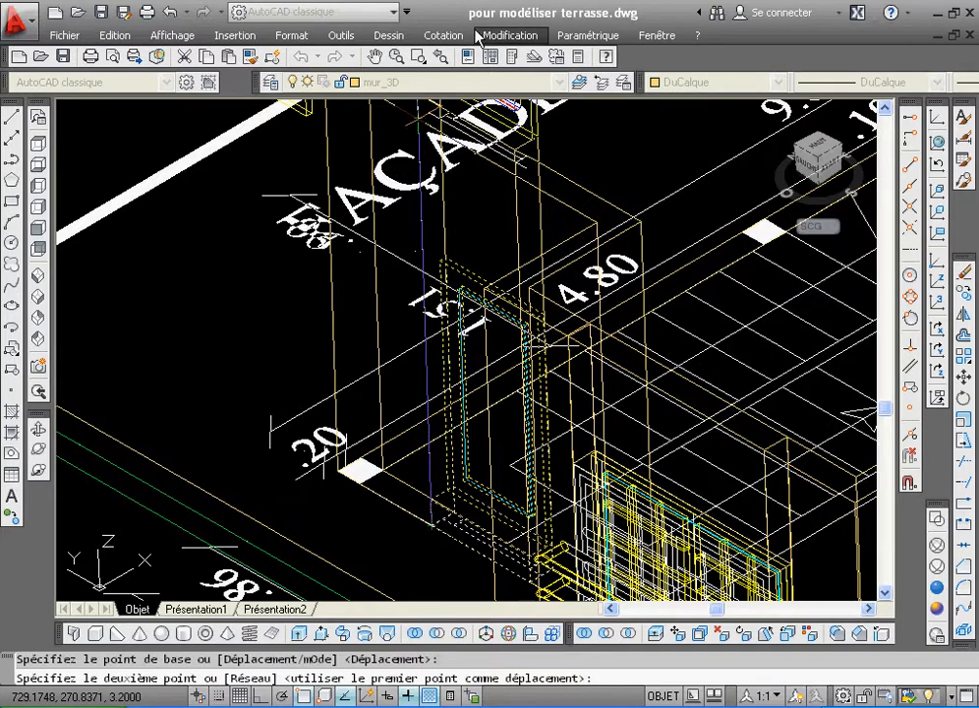
- Place the window copy at the matching outer wall corner of the terrace stairwell's window opening and finish copying
{"action": "left_click", "coordinate": [443, 56]}
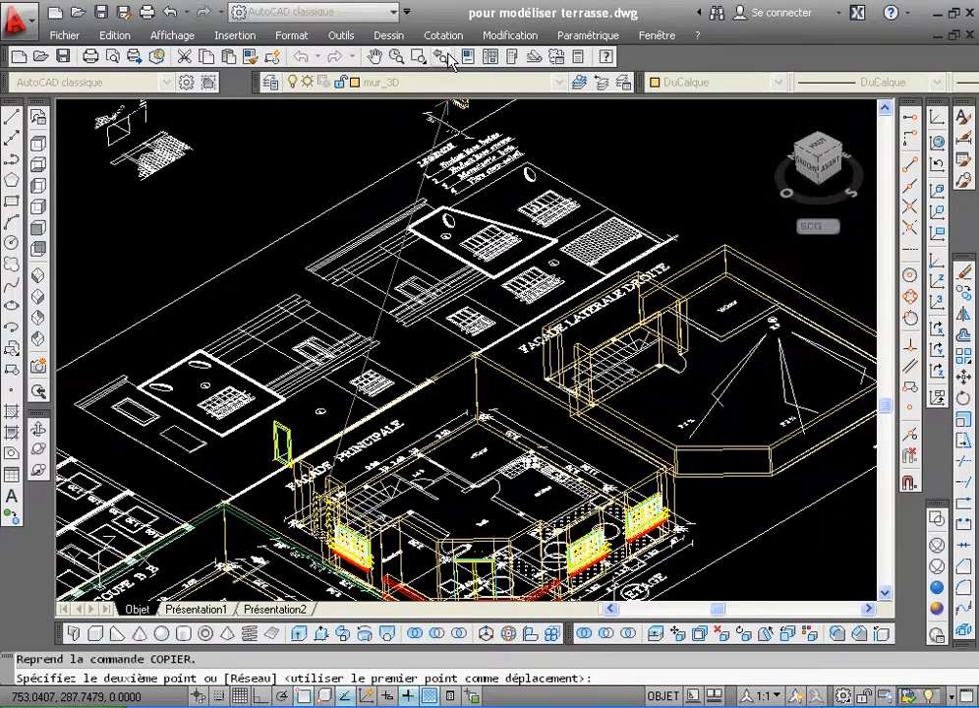
{"action": "left_click", "coordinate": [419, 56]}
{"action": "left_click", "coordinate": [413, 271]}
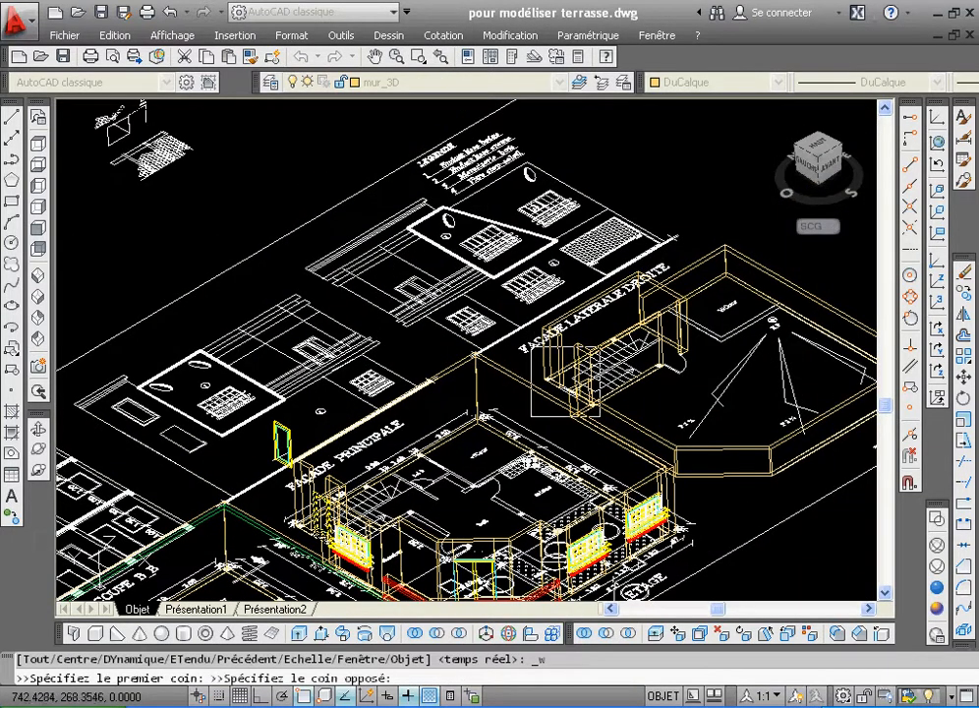
{"action": "left_click", "coordinate": [477, 335]}
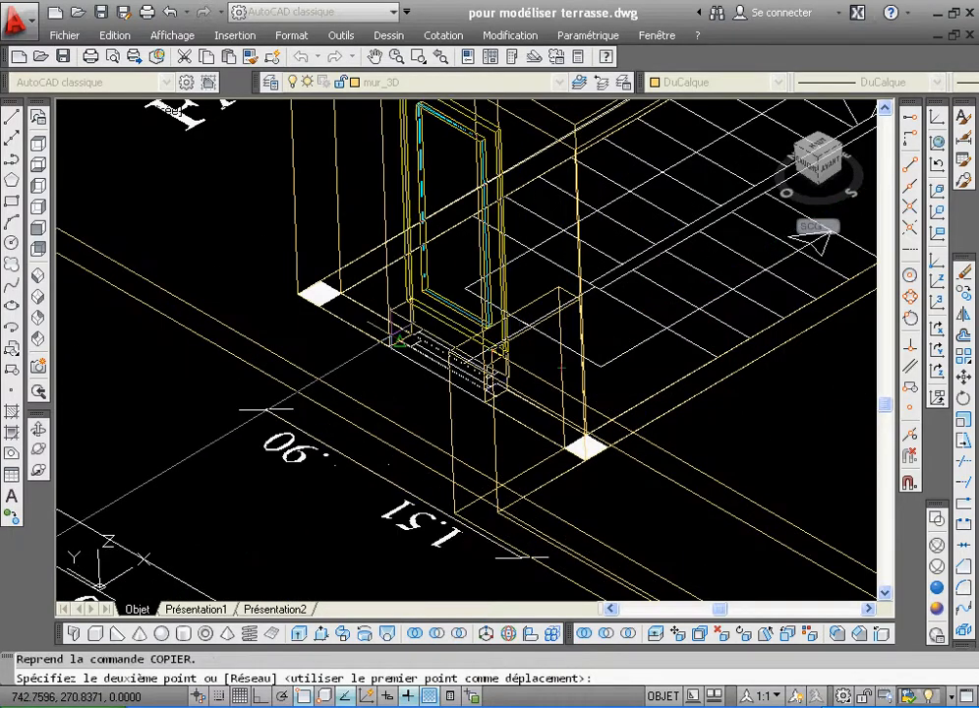
{"action": "left_click", "coordinate": [389, 344]}
{"action": "right_click", "coordinate": [361, 347]}
{"action": "left_click", "coordinate": [383, 363]}
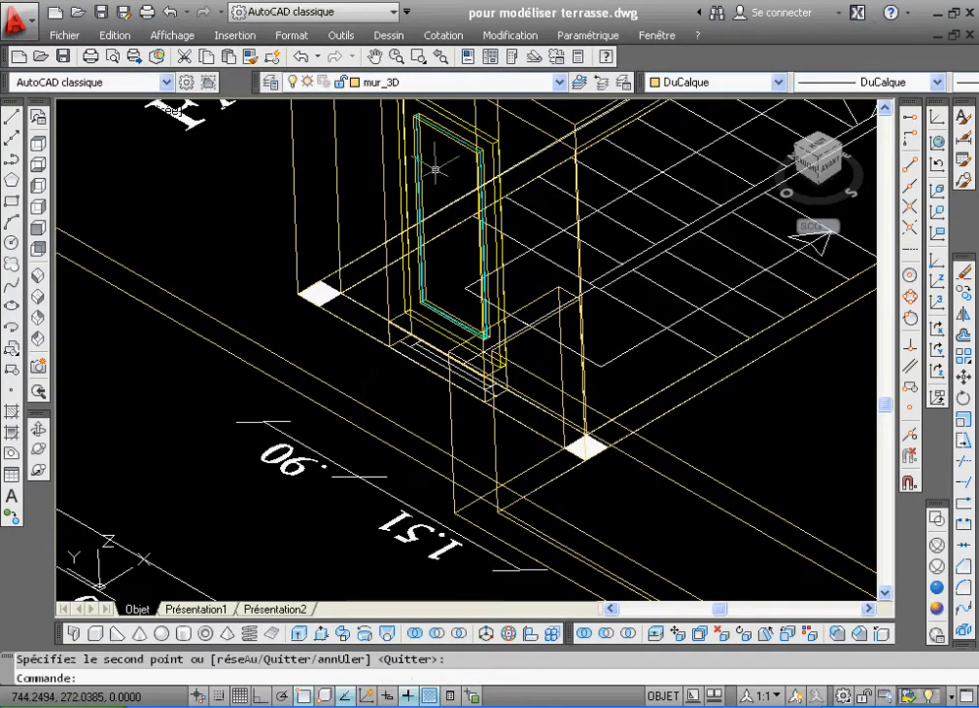
- Draw a closed polyline across the wall-top gap above the terrace stairwell window, joining the corners of the two adjoining walls
{"action": "left_click", "coordinate": [438, 59]}
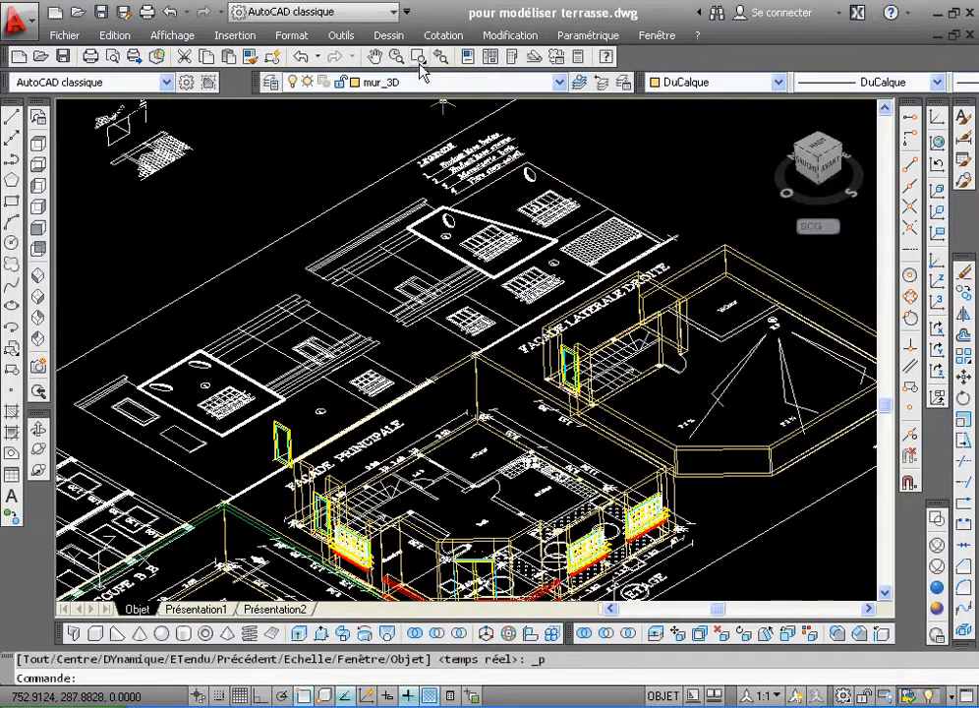
{"action": "left_click", "coordinate": [417, 57]}
{"action": "left_click", "coordinate": [425, 263]}
{"action": "left_click", "coordinate": [611, 386]}
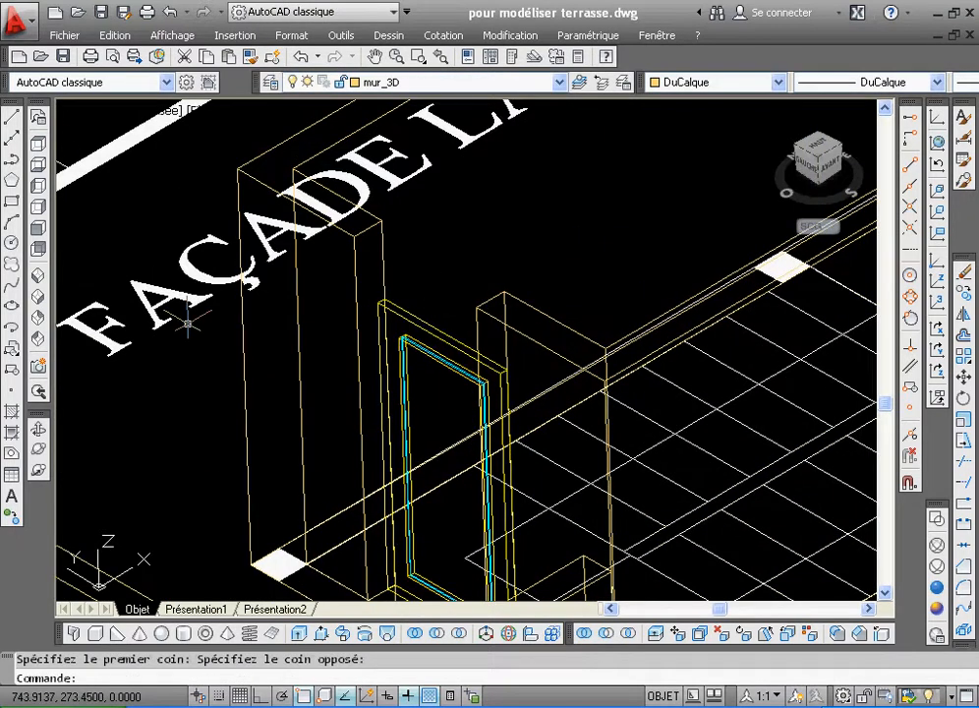
{"action": "left_click", "coordinate": [12, 159]}
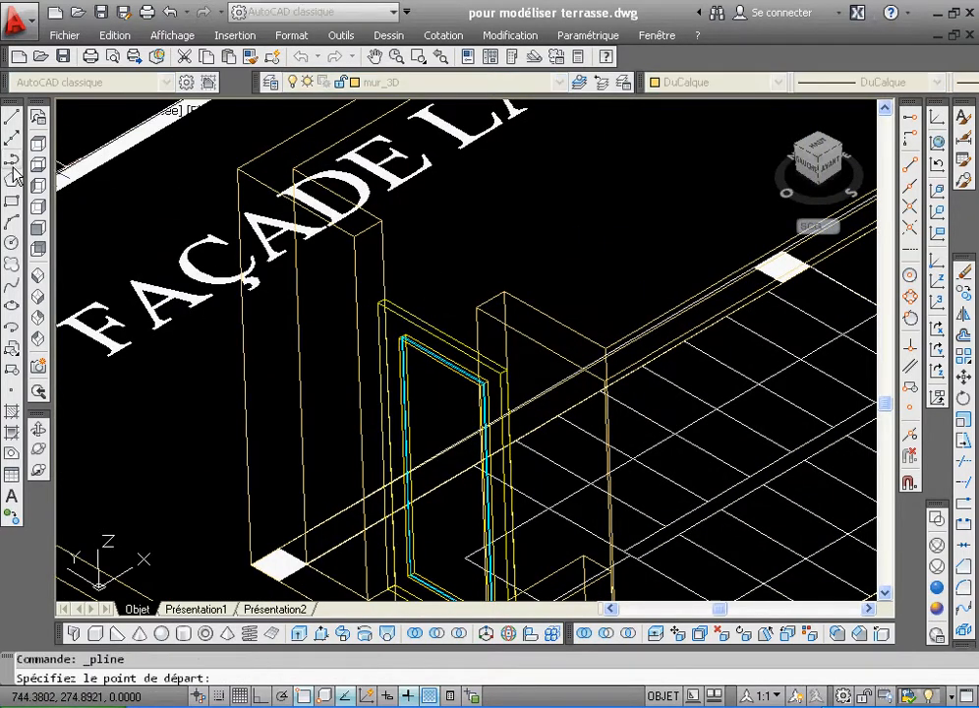
{"action": "left_click", "coordinate": [381, 220]}
{"action": "left_click", "coordinate": [503, 290]}
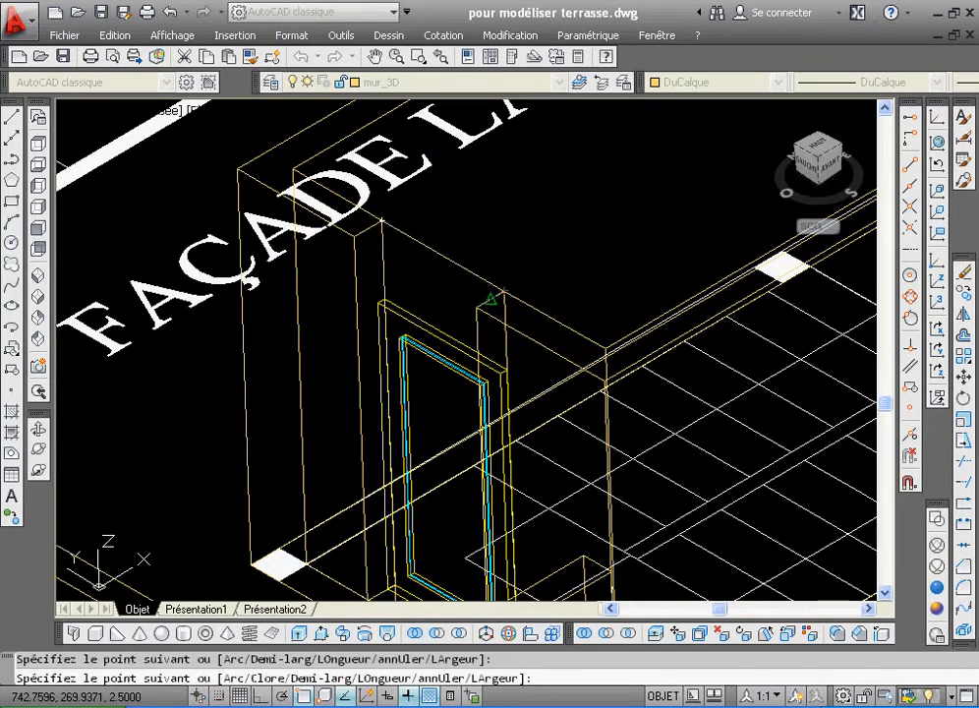
{"action": "left_click", "coordinate": [490, 297]}
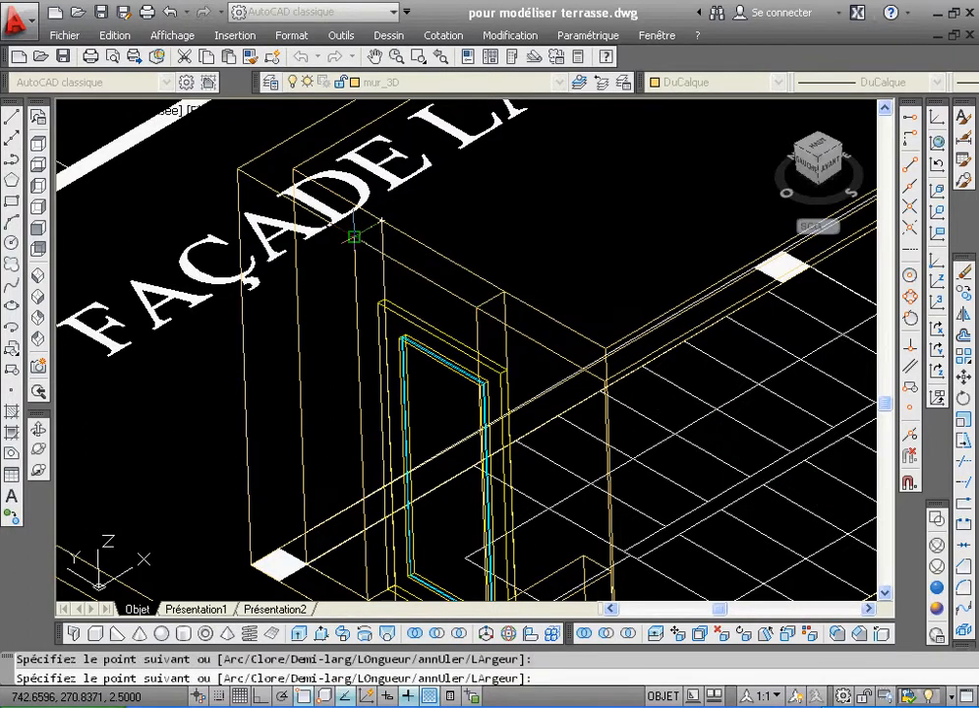
{"action": "right_click", "coordinate": [354, 237]}
{"action": "left_click", "coordinate": [387, 332]}
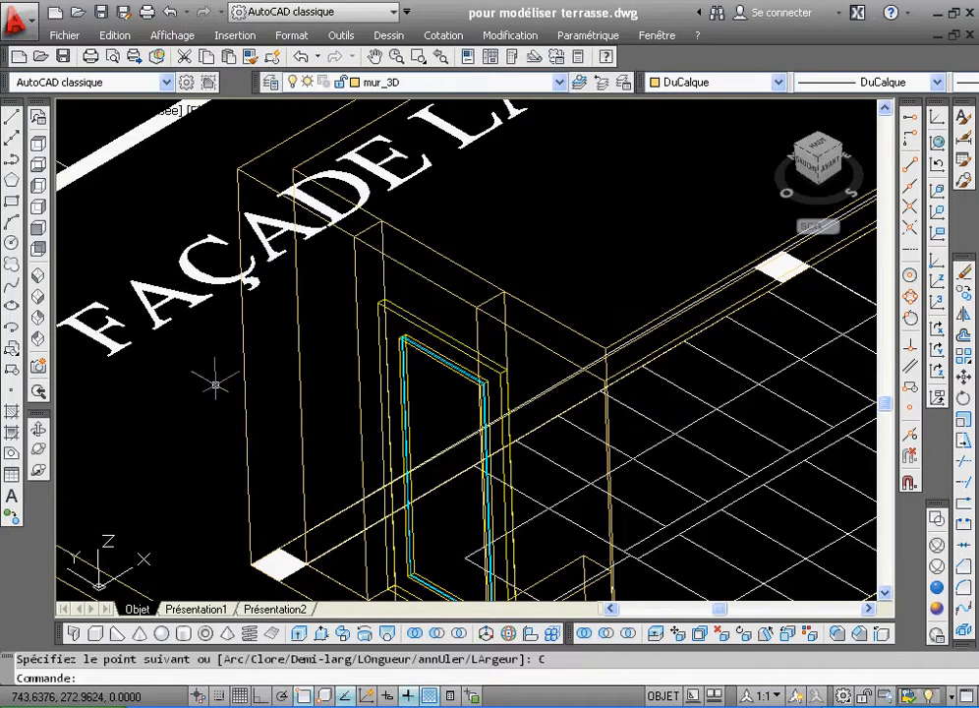
- Extrude the gap outline downward to the top corner of the terrace stairwell window frame to form the lintel wall
{"action": "left_click", "coordinate": [312, 637]}
{"action": "left_click", "coordinate": [441, 254]}
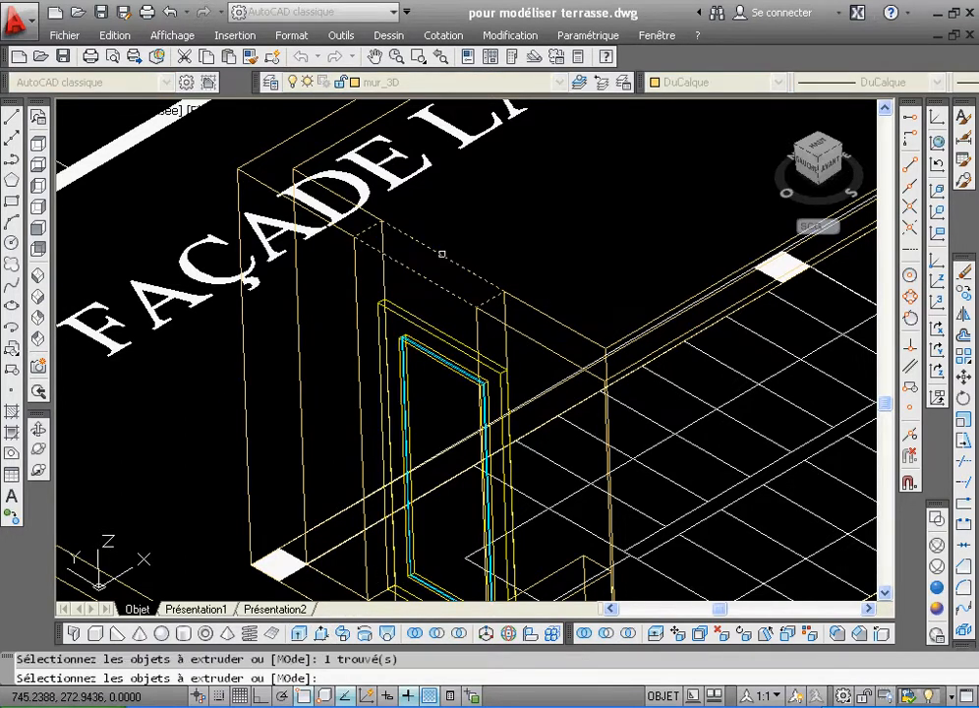
{"action": "right_click", "coordinate": [443, 257]}
{"action": "left_click", "coordinate": [463, 270]}
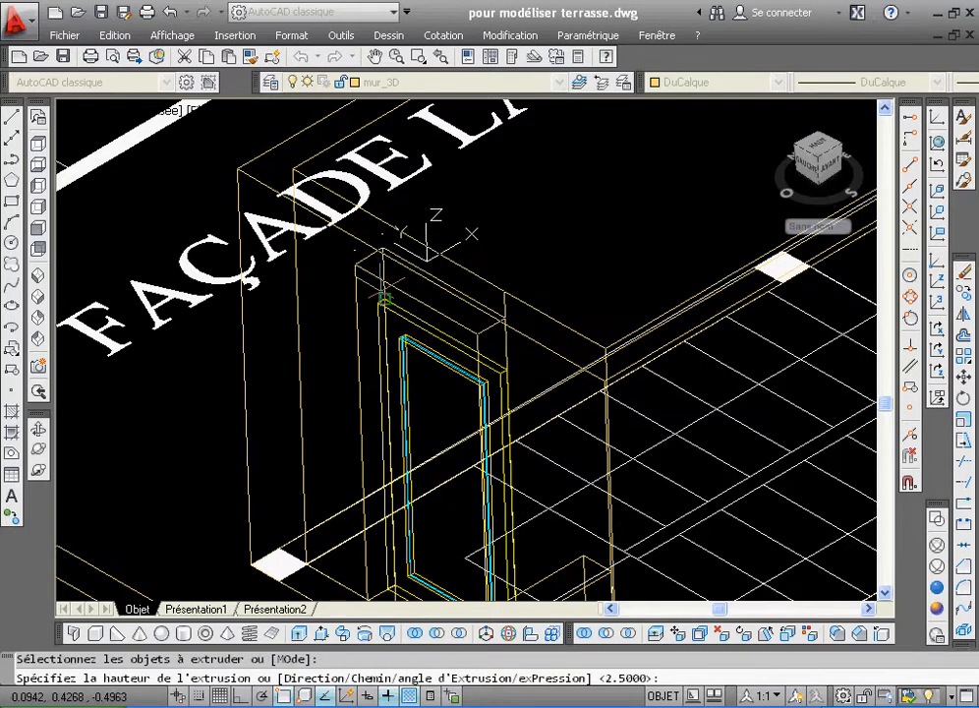
{"action": "left_click", "coordinate": [382, 295]}
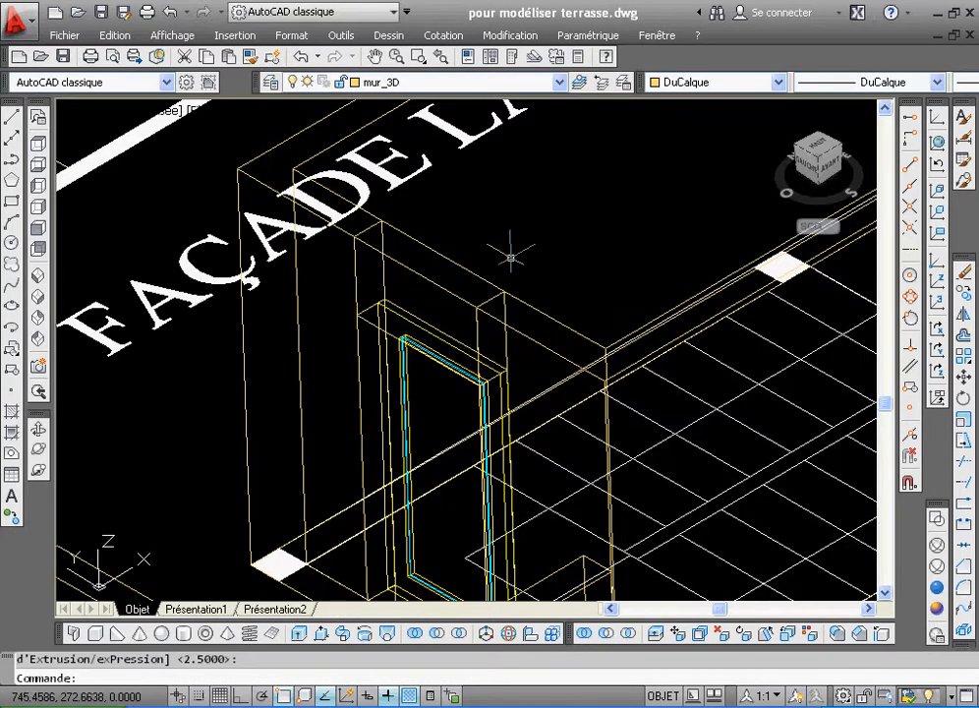
- Draw a closed polyline across the wall-top gap above the étage stairwell window, using the corners of the adjoining walls
{"action": "left_click", "coordinate": [443, 59]}
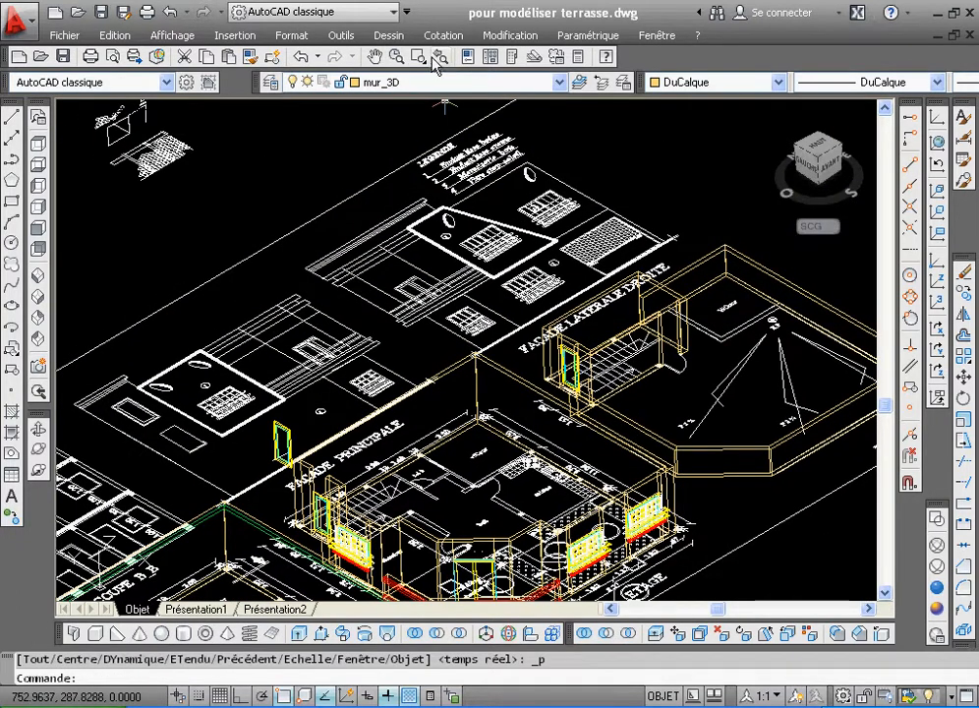
{"action": "left_click", "coordinate": [419, 57]}
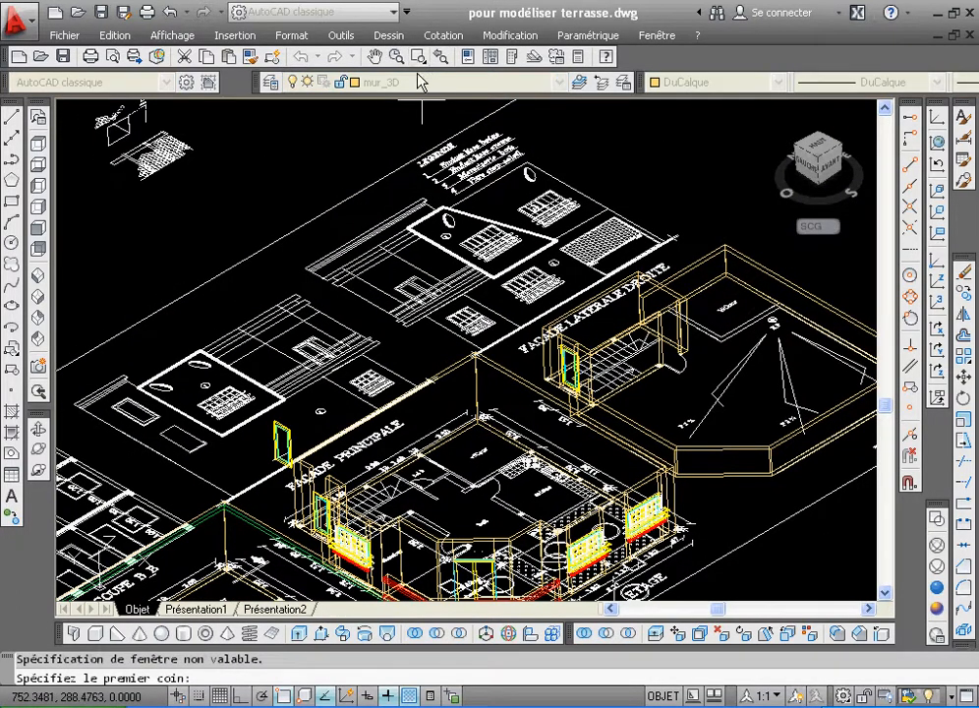
{"action": "left_click", "coordinate": [243, 352]}
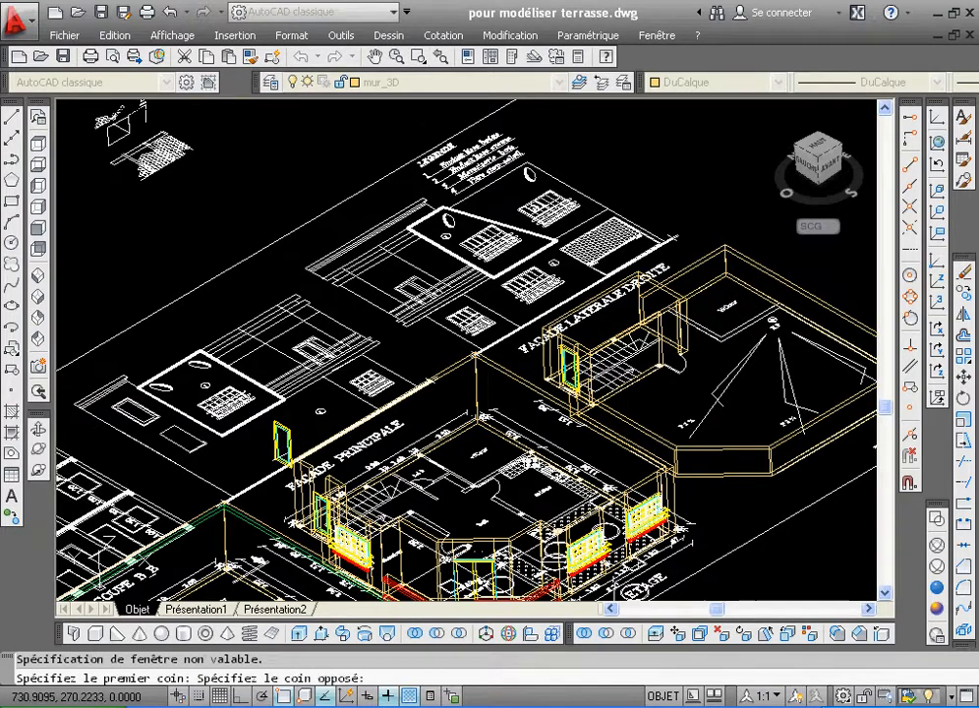
{"action": "left_click", "coordinate": [353, 517]}
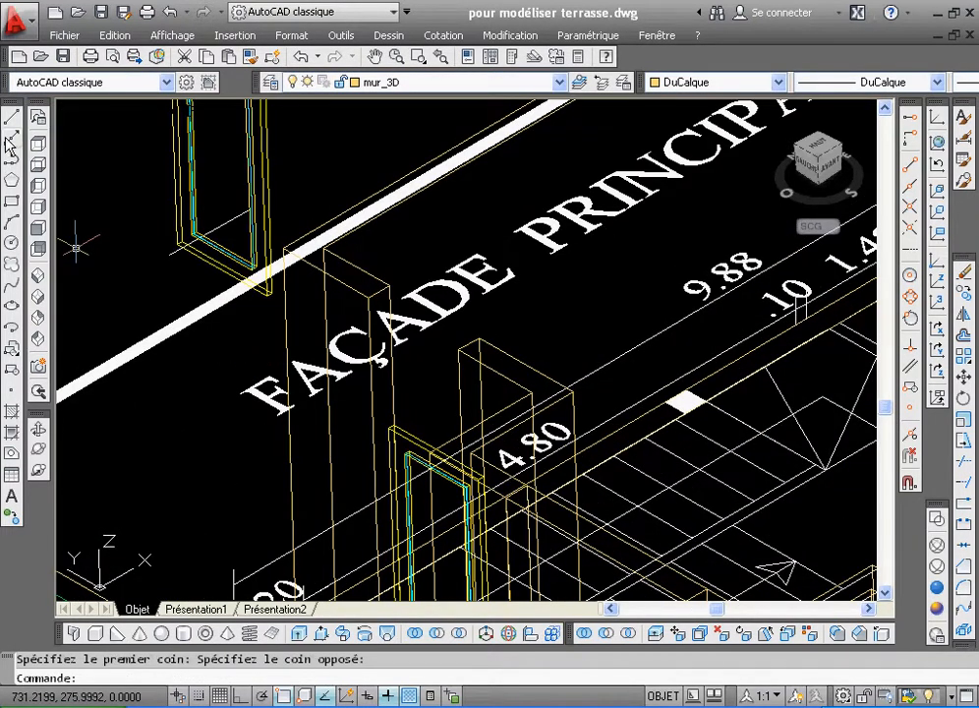
{"action": "left_click", "coordinate": [11, 160]}
{"action": "left_click", "coordinate": [479, 340]}
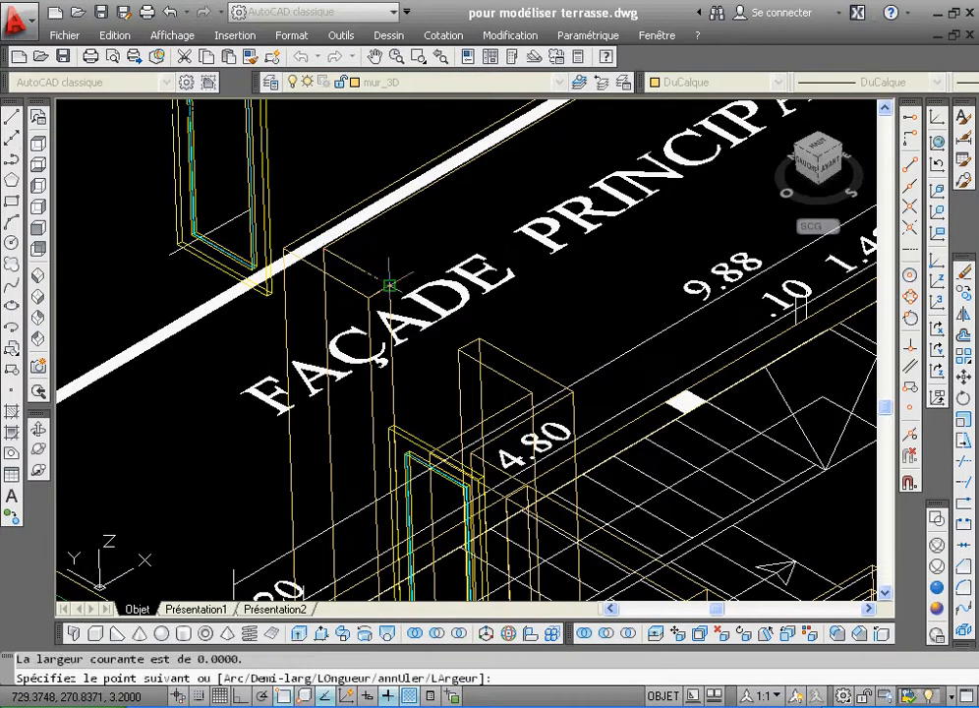
{"action": "left_click", "coordinate": [479, 338]}
{"action": "left_click", "coordinate": [458, 349]}
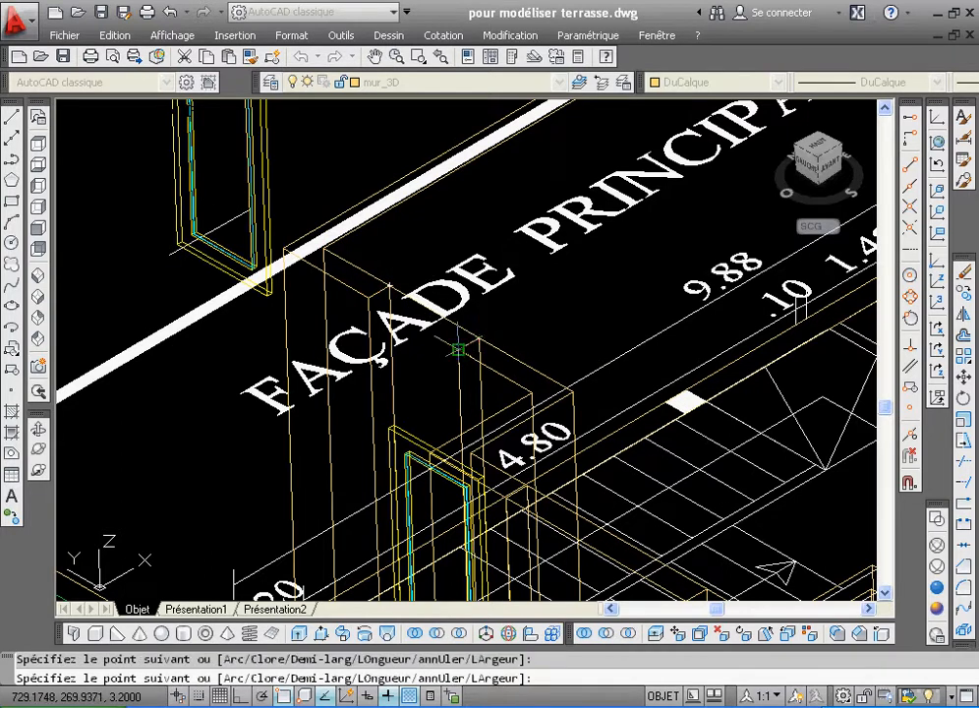
{"action": "right_click", "coordinate": [369, 301]}
{"action": "left_click", "coordinate": [398, 395]}
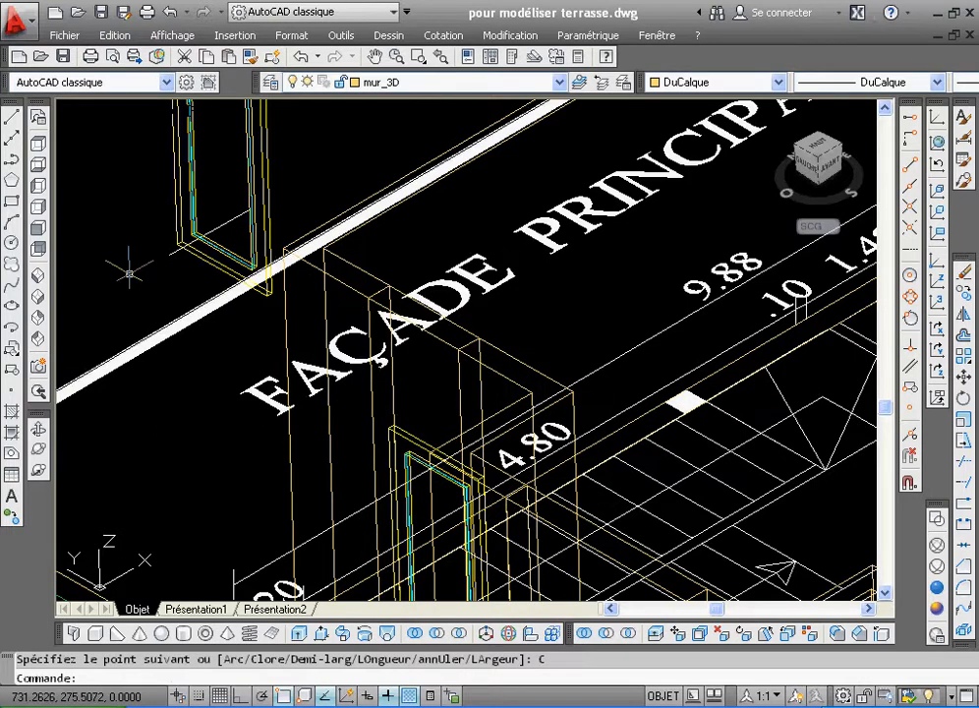
- Extrude the étage gap outline downward to the top corner of its stairwell window frame
{"action": "left_click", "coordinate": [300, 633]}
{"action": "left_click", "coordinate": [452, 324]}
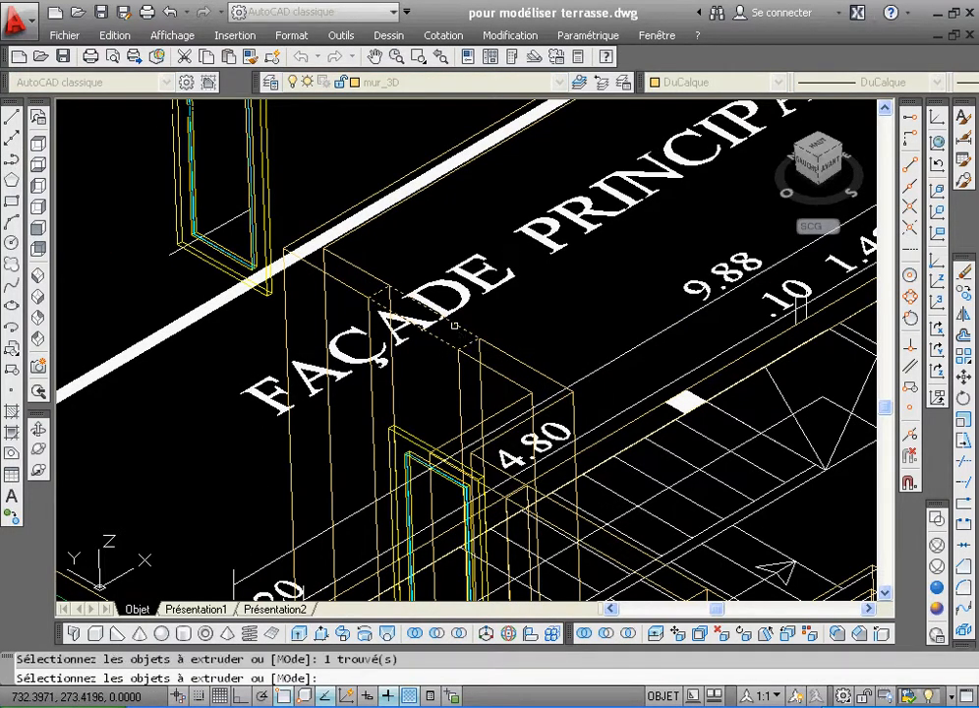
{"action": "right_click", "coordinate": [456, 329]}
{"action": "left_click", "coordinate": [484, 341]}
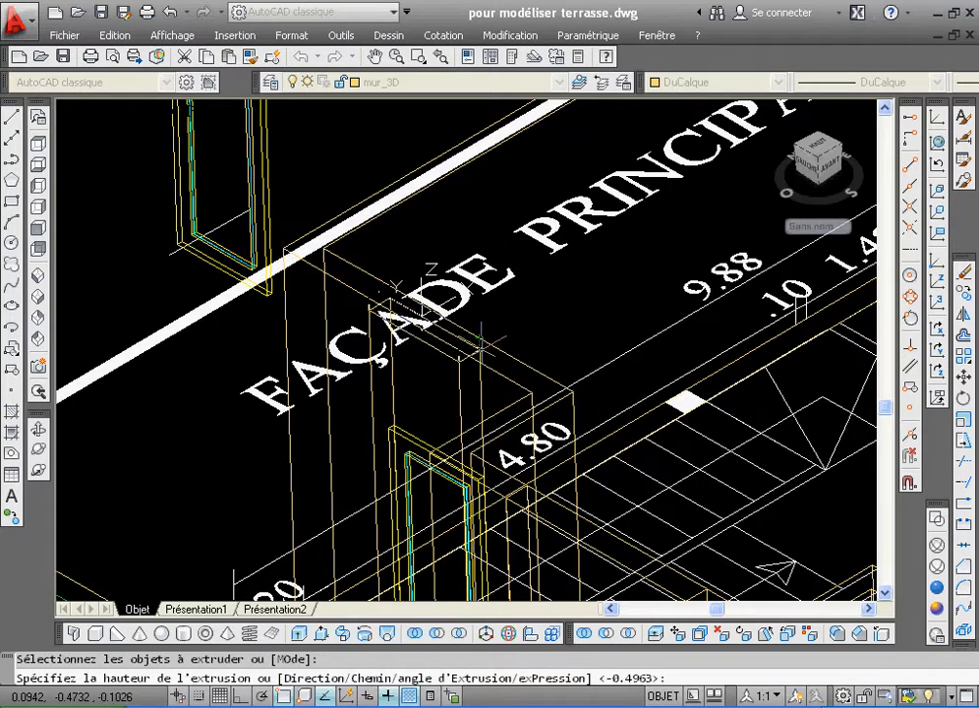
{"action": "left_click", "coordinate": [483, 475]}
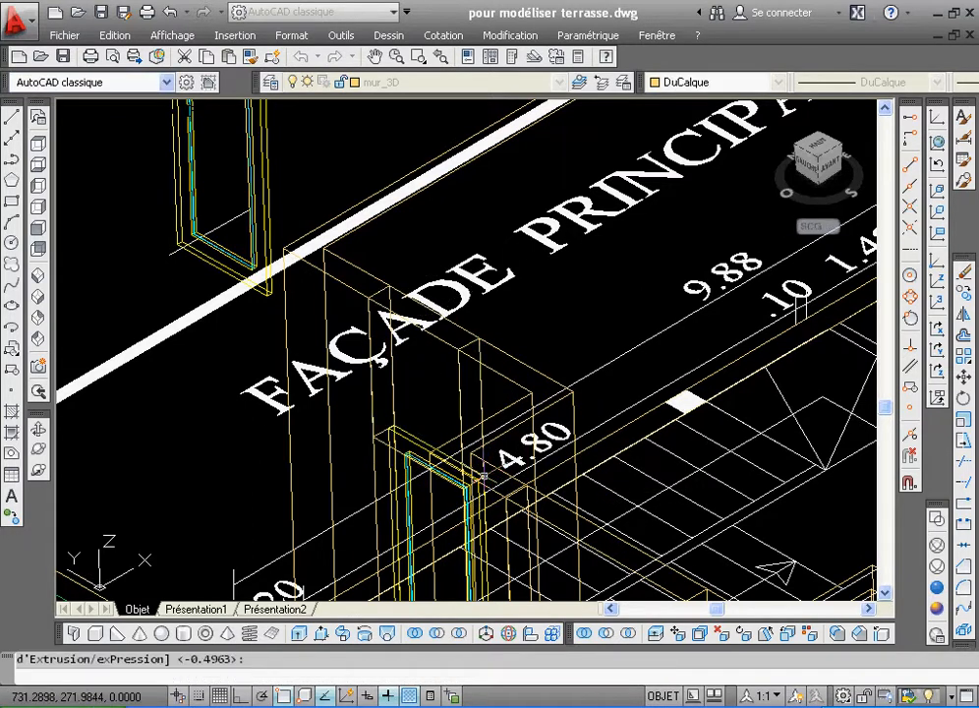
- Bring the étage and terrace models into view together and switch the display to the Realistic visual style
{"action": "left_click", "coordinate": [441, 57]}
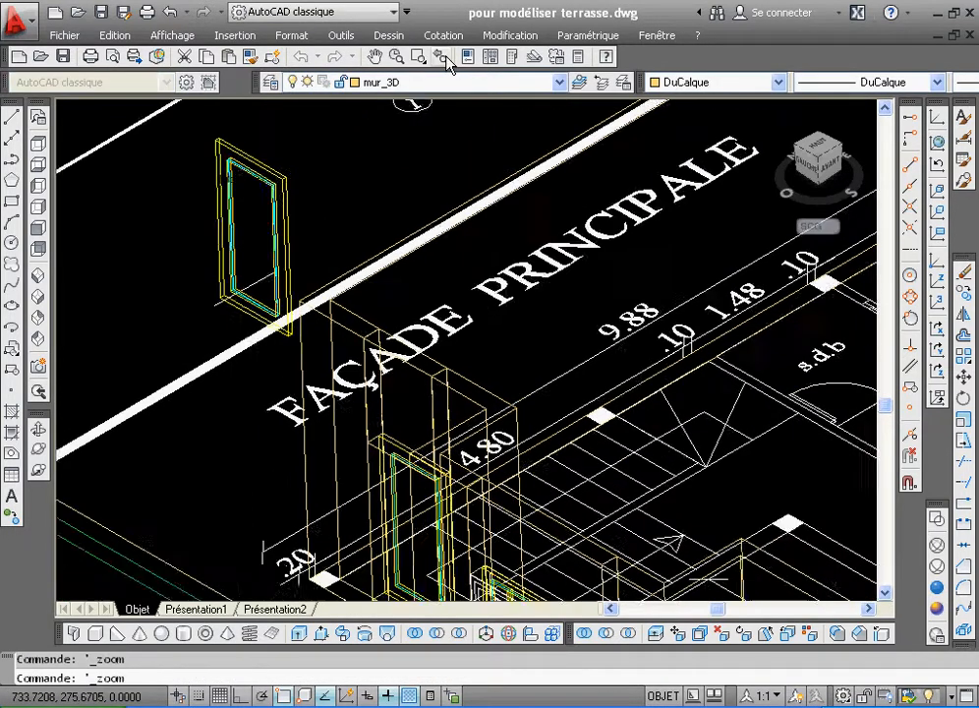
{"action": "left_click", "coordinate": [442, 57]}
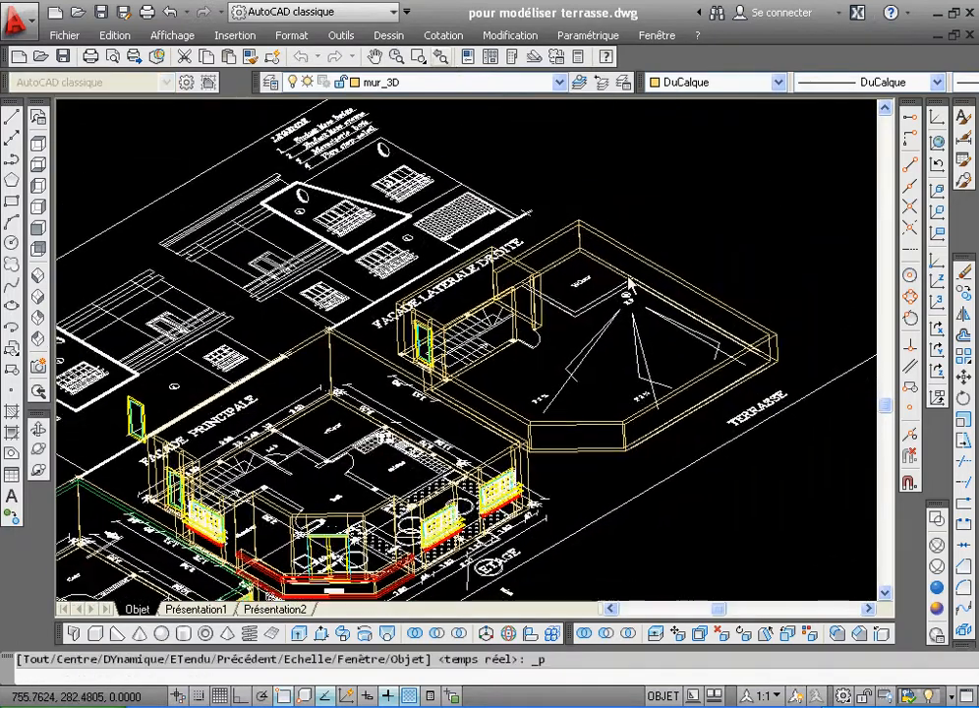
{"action": "left_click", "coordinate": [927, 590]}
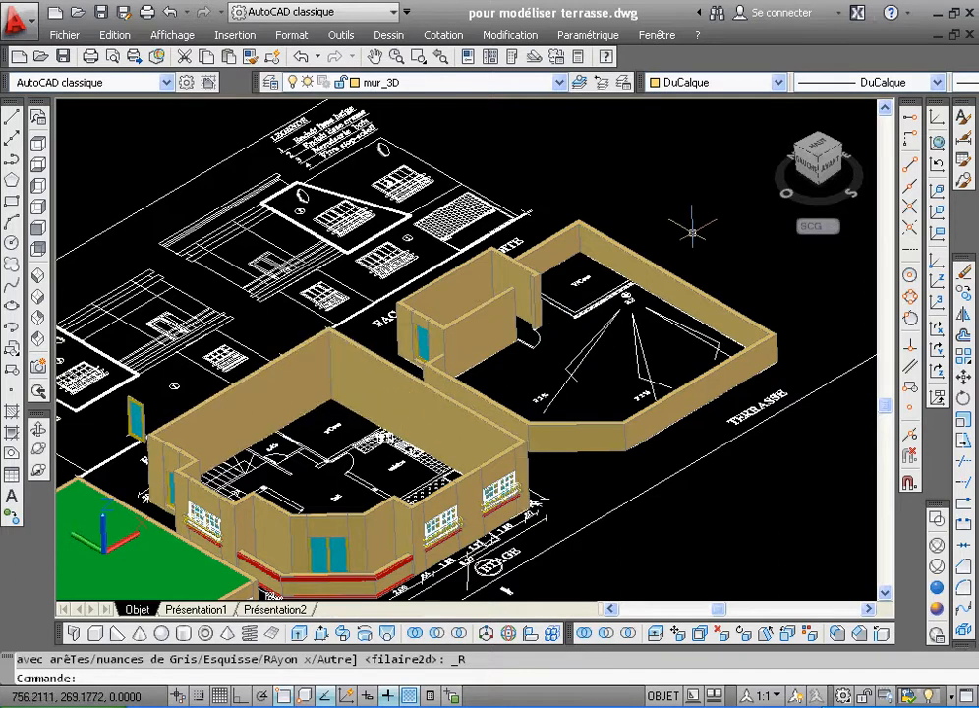
- Trace the L-shaped wall around the étage's v/Cour as a closed polyline, from the s.d.b side around the column to the kitchen side
{"action": "left_click", "coordinate": [432, 61]}
{"action": "left_click", "coordinate": [263, 324]}
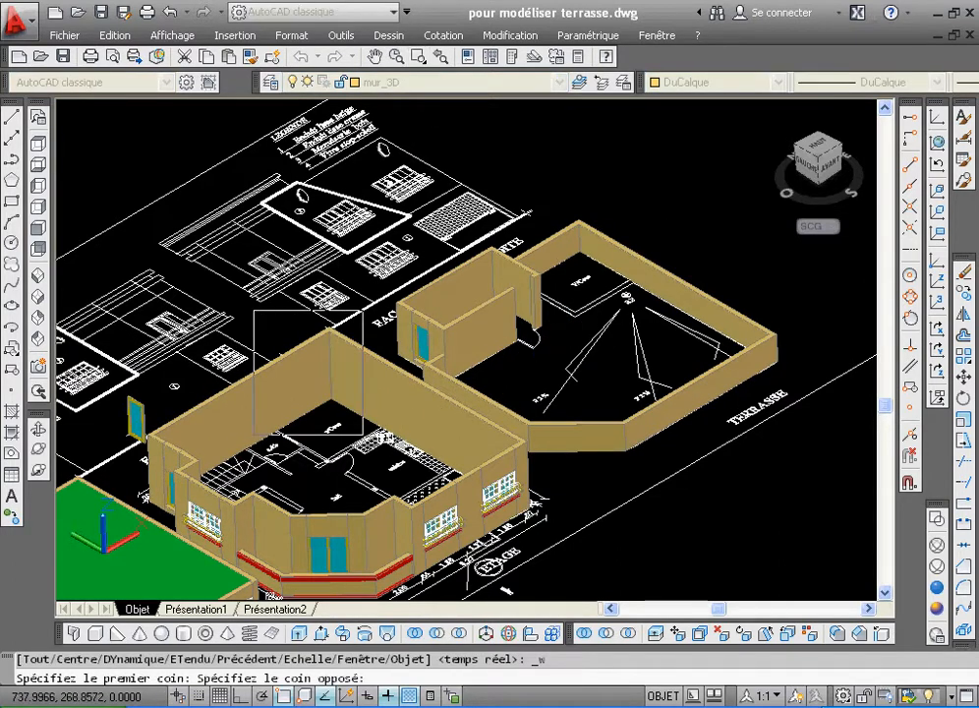
{"action": "left_click", "coordinate": [400, 481]}
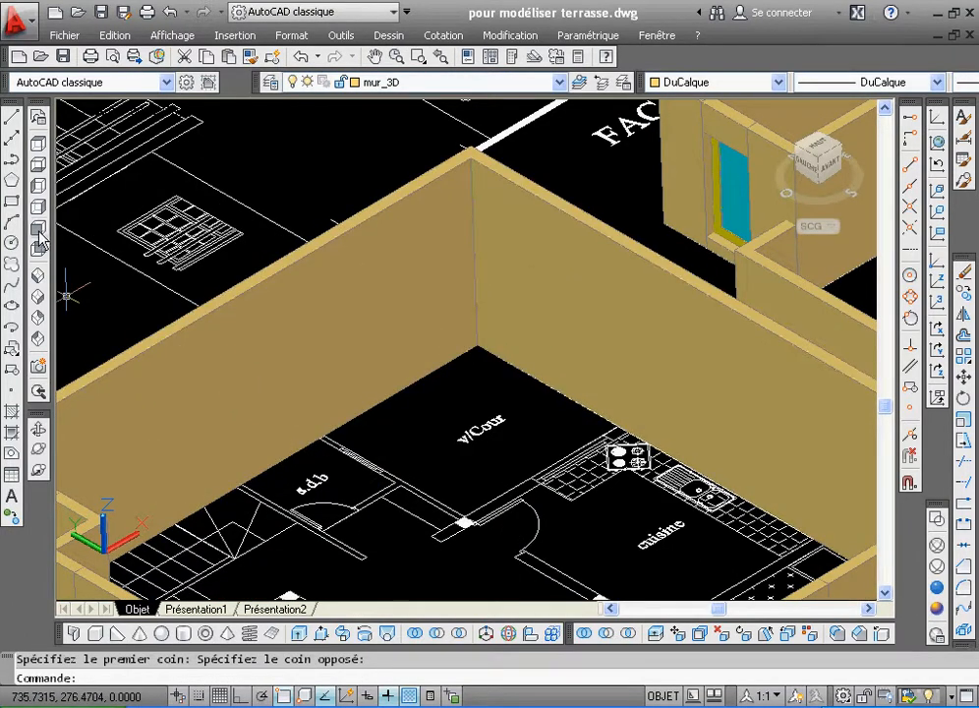
{"action": "left_click", "coordinate": [12, 161]}
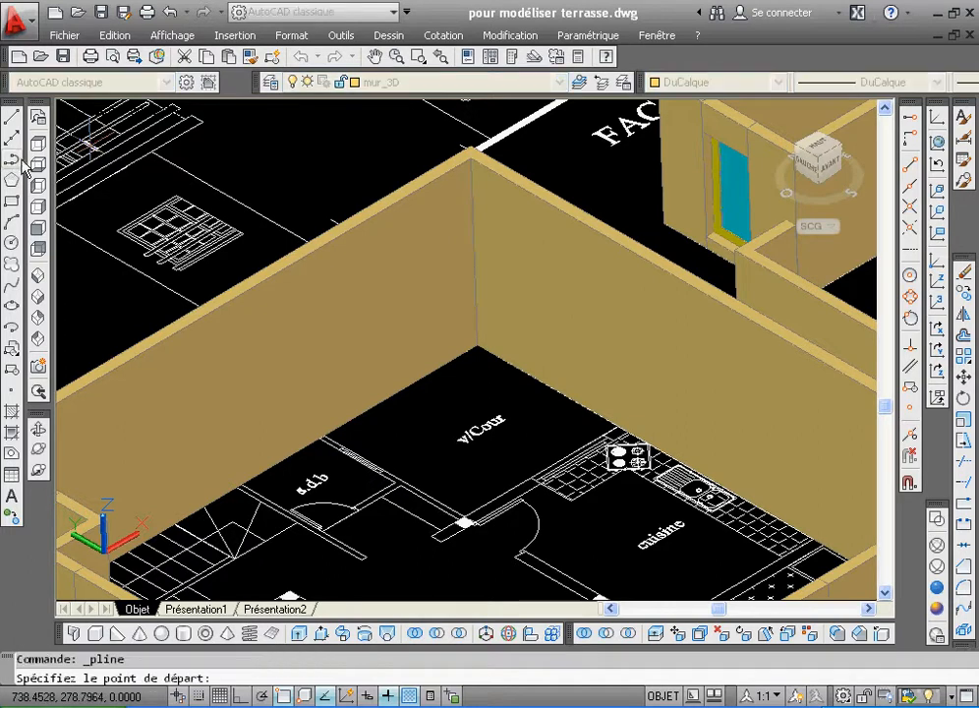
{"action": "left_click", "coordinate": [417, 58]}
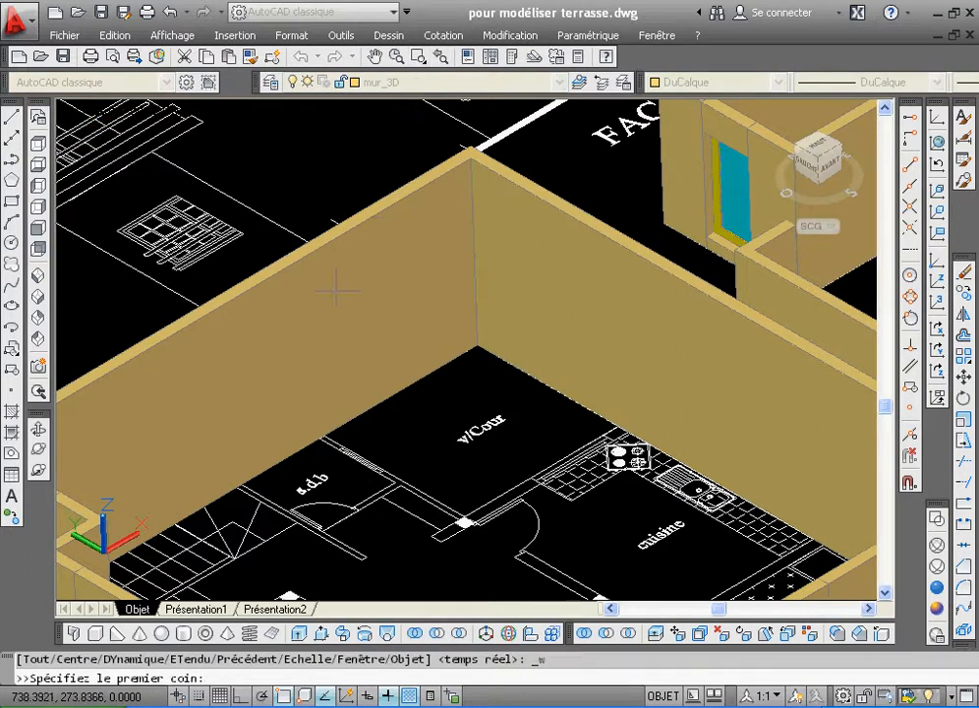
{"action": "left_click", "coordinate": [266, 302]}
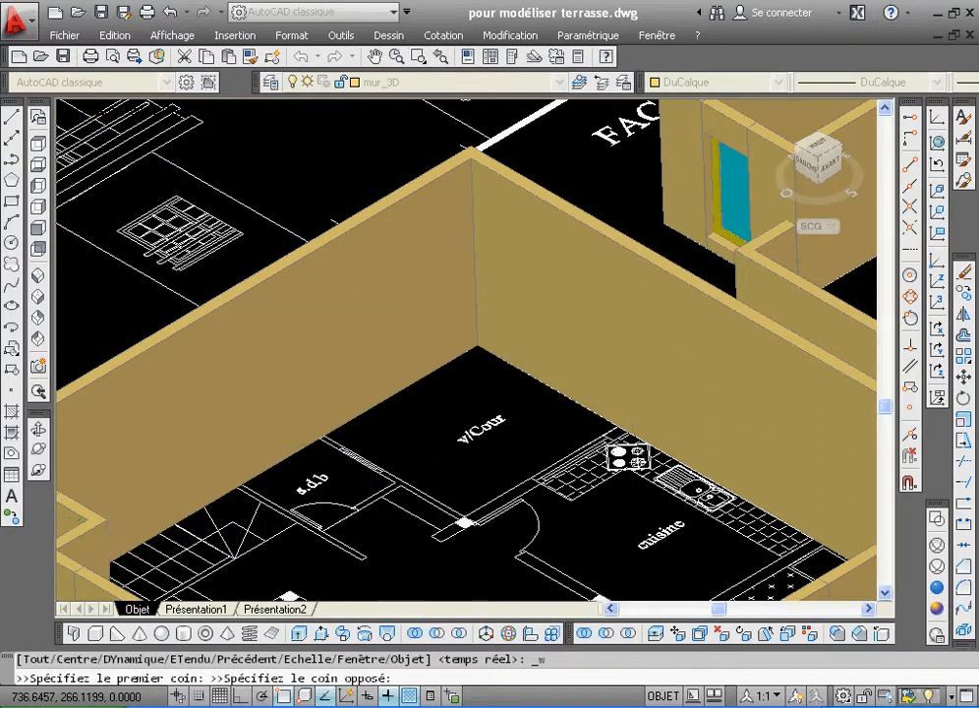
{"action": "left_click", "coordinate": [632, 567]}
{"action": "left_click", "coordinate": [232, 348]}
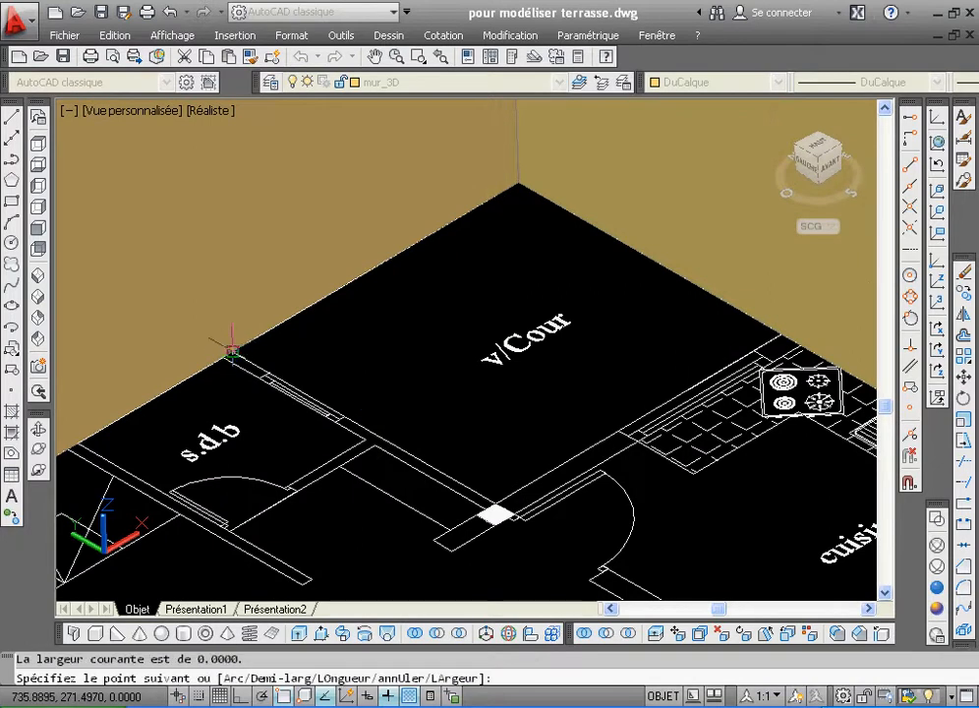
{"action": "left_click", "coordinate": [223, 357]}
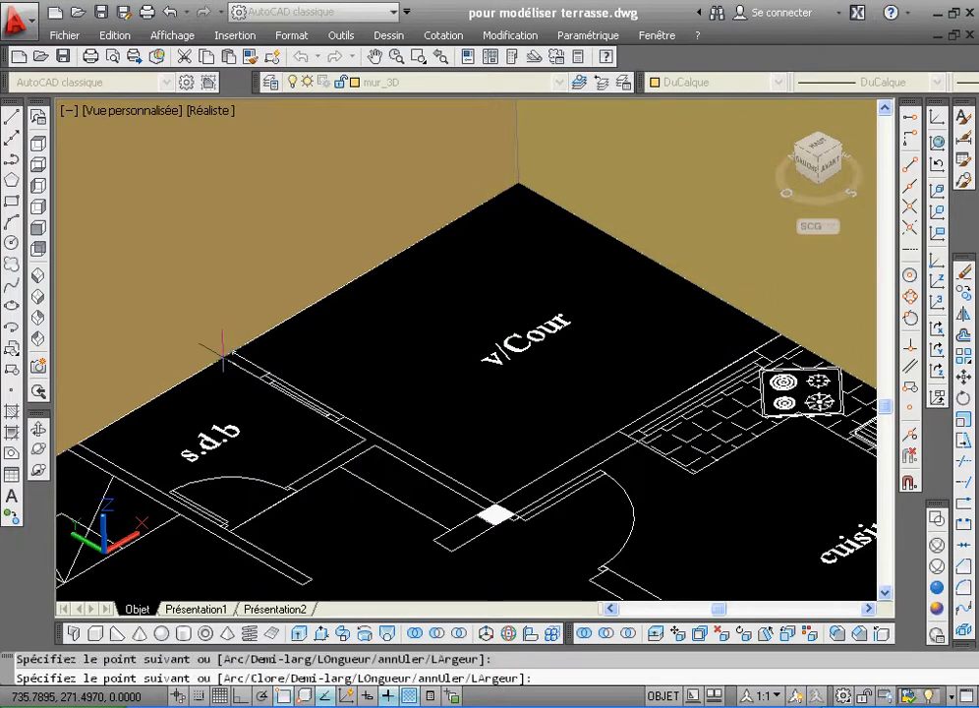
{"action": "left_click", "coordinate": [503, 515]}
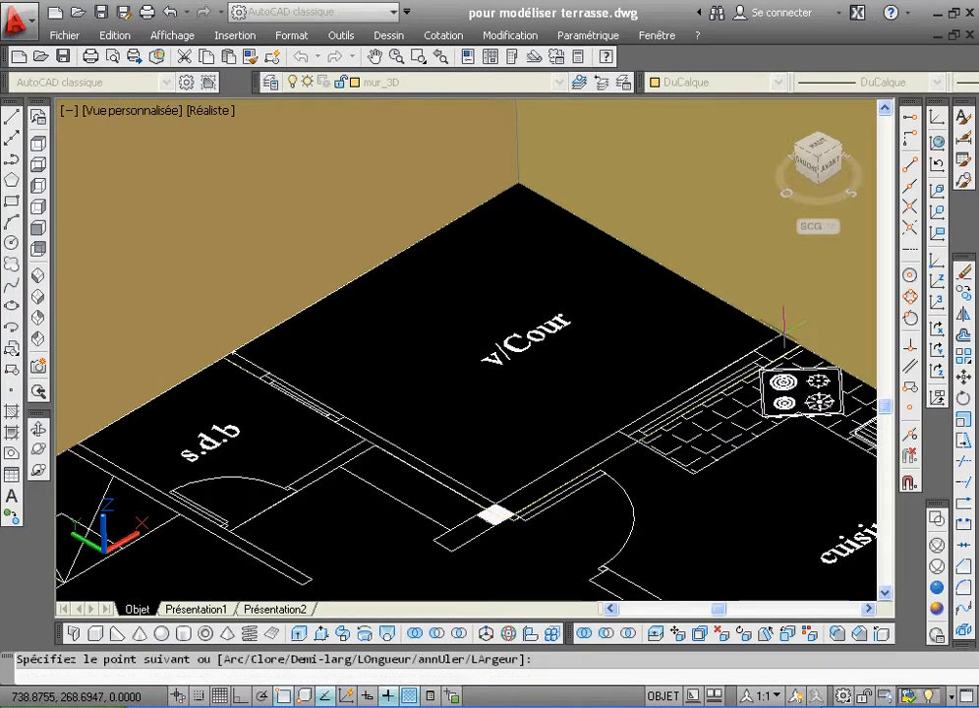
{"action": "left_click", "coordinate": [495, 503]}
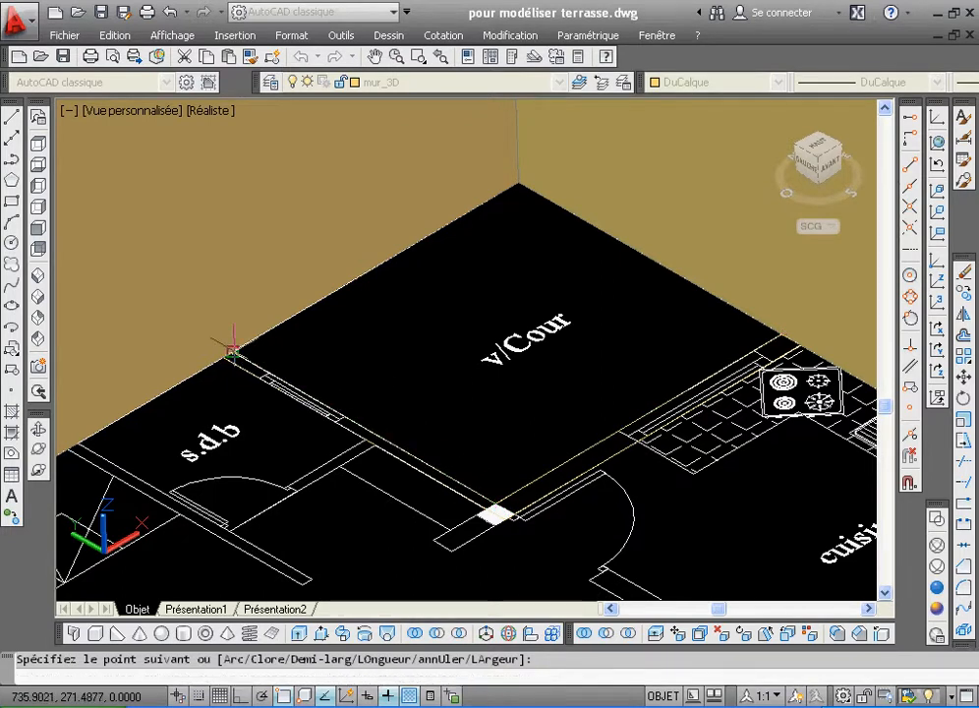
{"action": "right_click", "coordinate": [292, 337]}
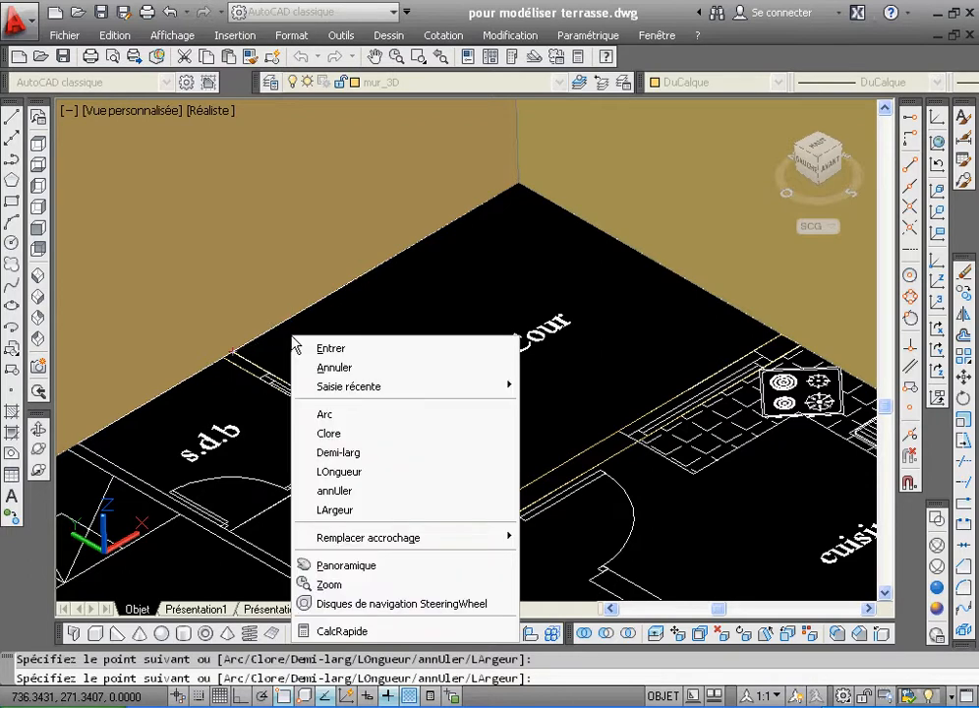
{"action": "left_click", "coordinate": [339, 433]}
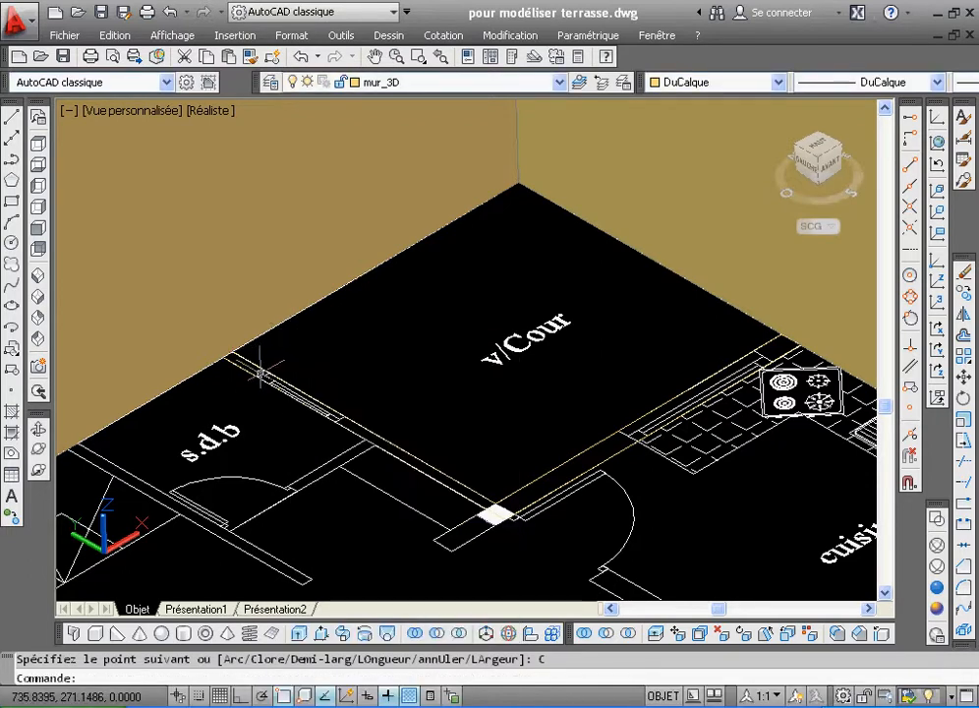
- Erase the layer 0 plan line that coincides with the courtyard wall outline along the s.d.b side
{"action": "left_click", "coordinate": [260, 372]}
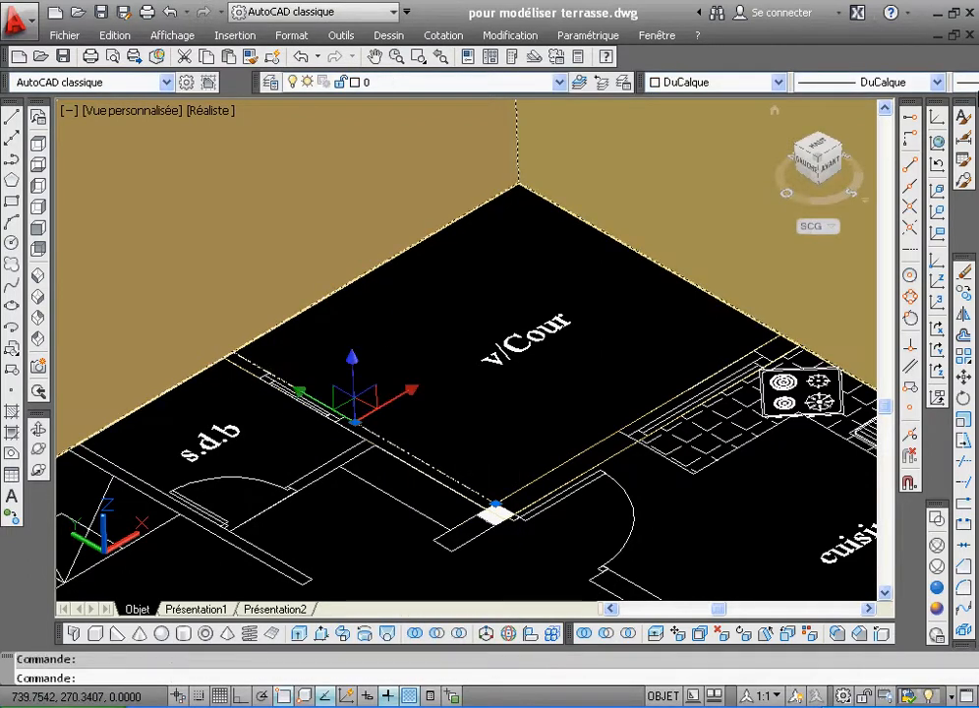
{"action": "left_click", "coordinate": [964, 274]}
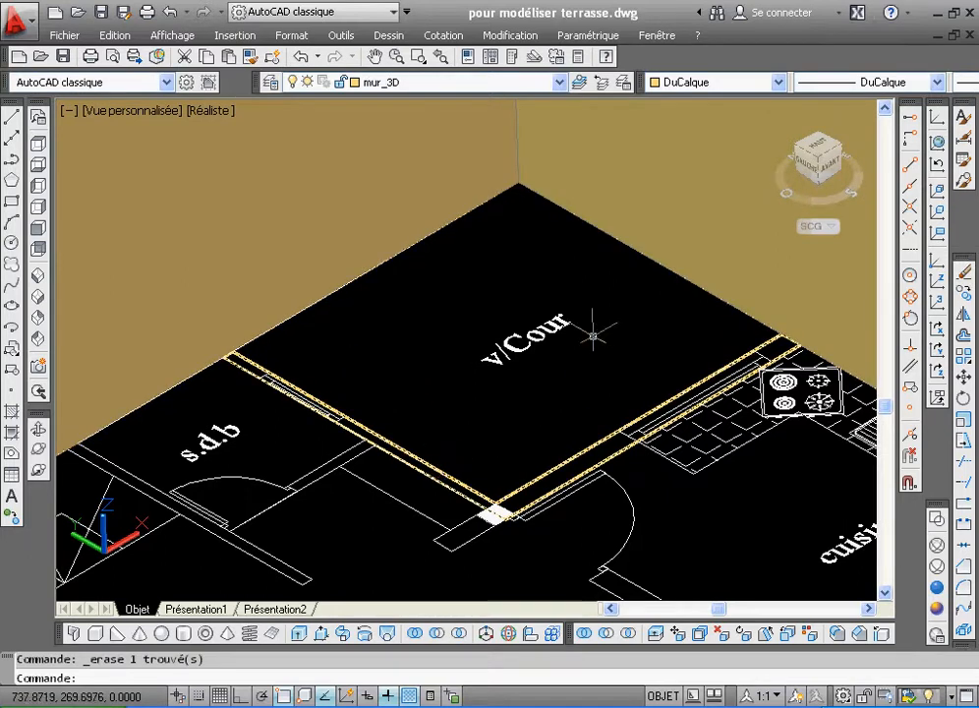
- Extrude the étage's L-shaped v/Cour wall outline upward to the top corner of the outer walls behind the courtyard
{"action": "left_click", "coordinate": [397, 57]}
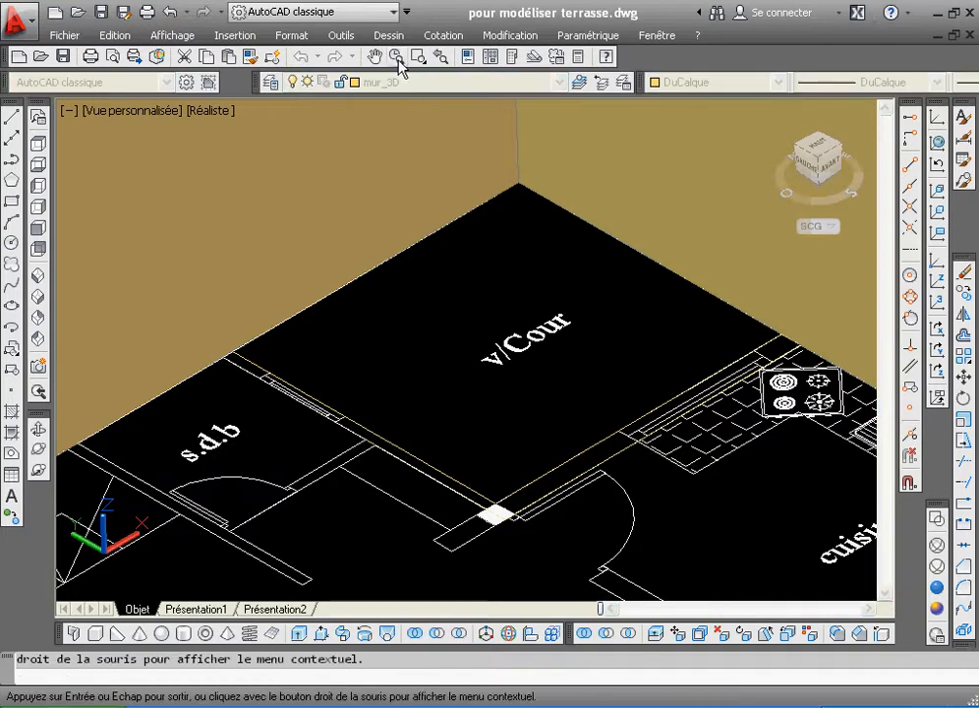
{"action": "left_click_drag", "start_coordinate": [447, 339], "coordinate": [409, 415]}
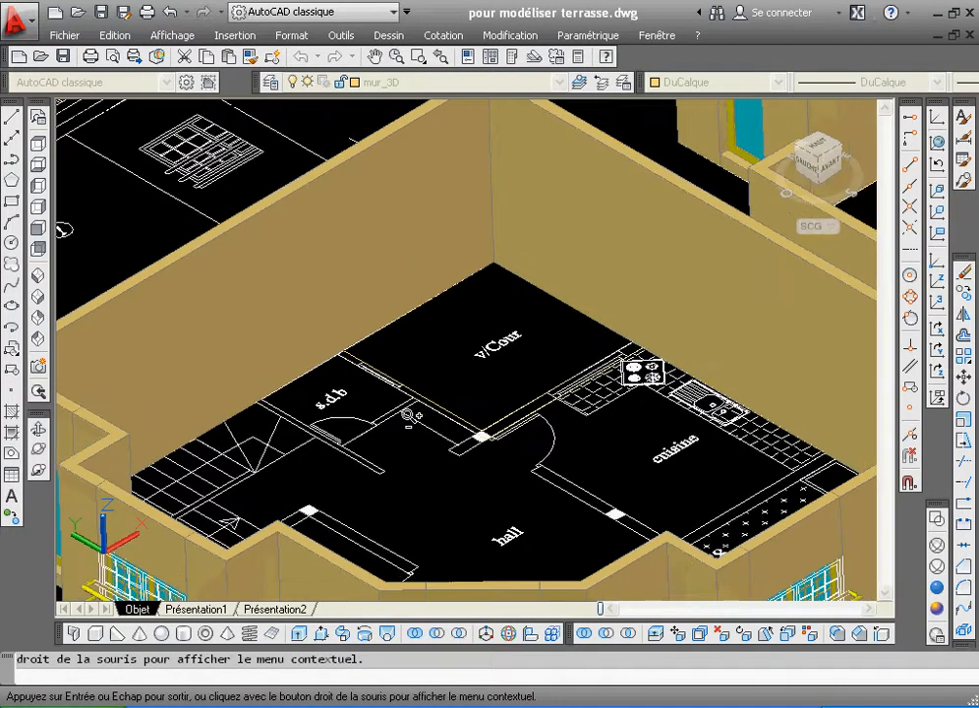
{"action": "right_click", "coordinate": [473, 313]}
{"action": "left_click", "coordinate": [498, 324]}
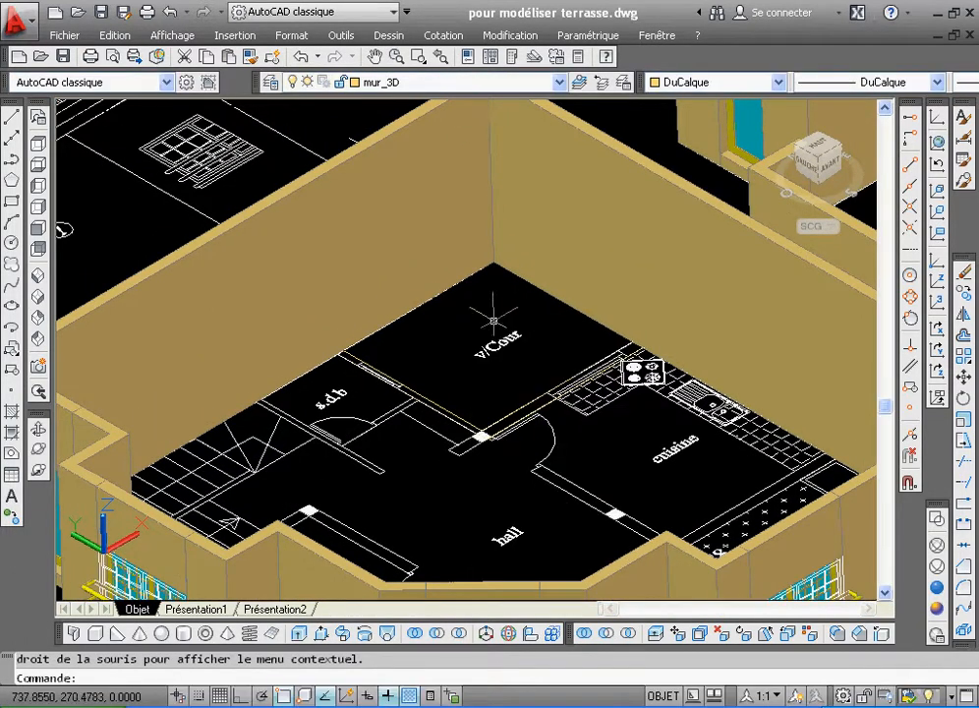
{"action": "left_click", "coordinate": [375, 56]}
{"action": "left_click_drag", "start_coordinate": [448, 284], "coordinate": [393, 383]}
{"action": "right_click", "coordinate": [393, 385]}
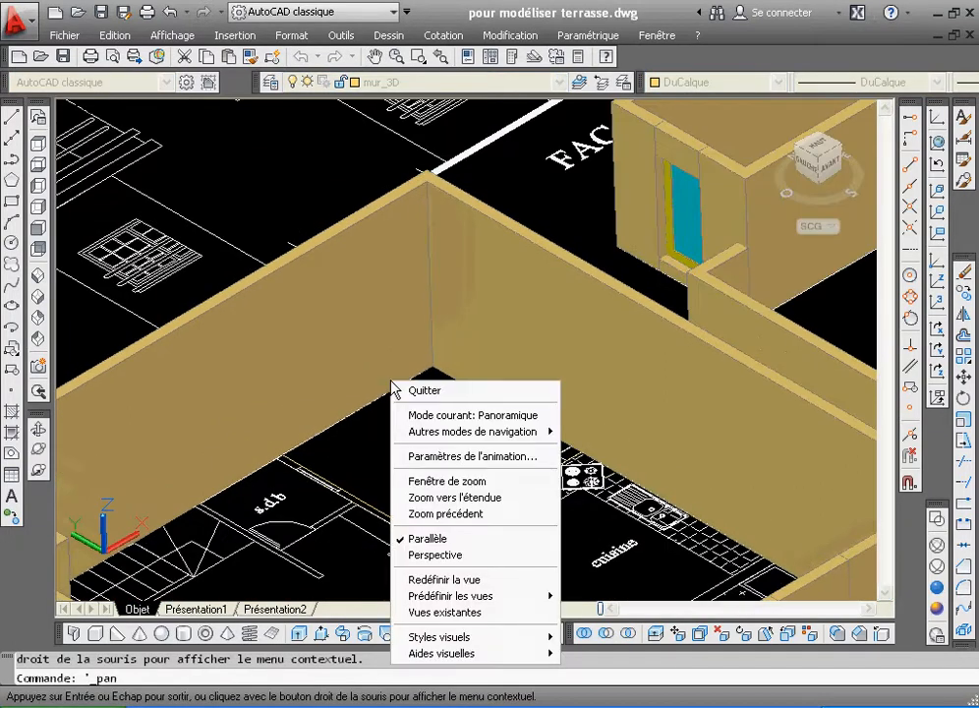
{"action": "left_click", "coordinate": [405, 391]}
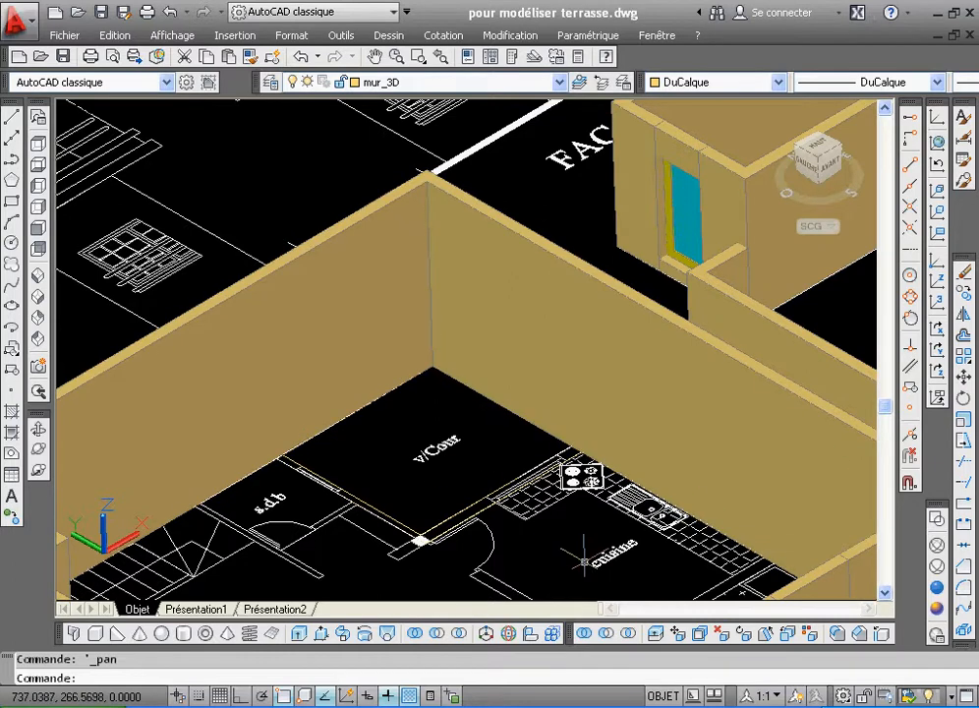
{"action": "left_click", "coordinate": [299, 633]}
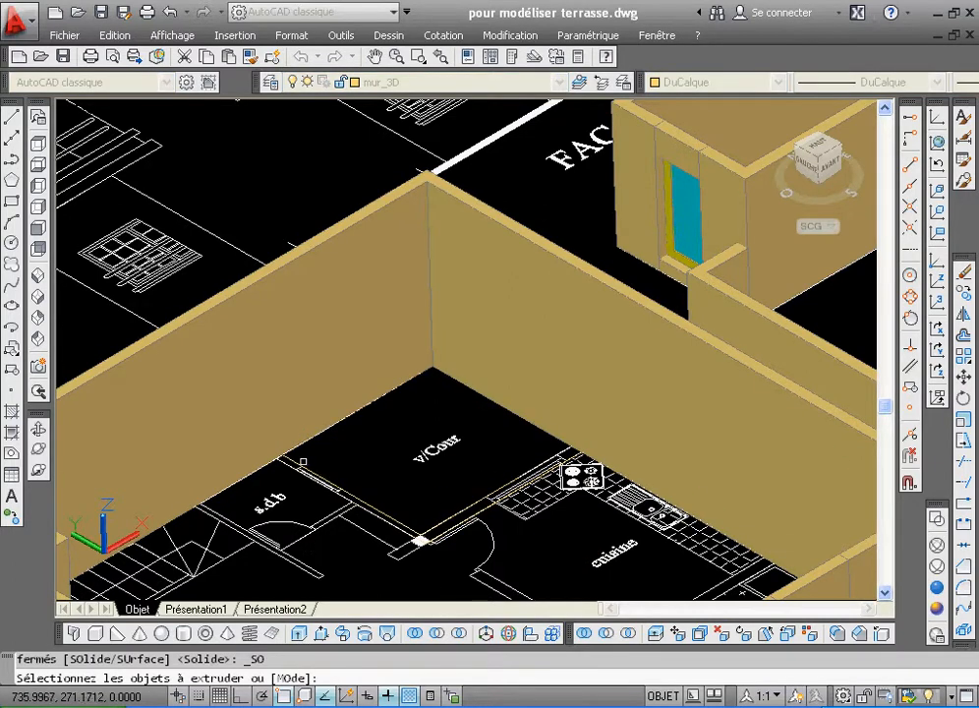
{"action": "left_click", "coordinate": [294, 461]}
{"action": "right_click", "coordinate": [296, 462]}
{"action": "left_click", "coordinate": [322, 474]}
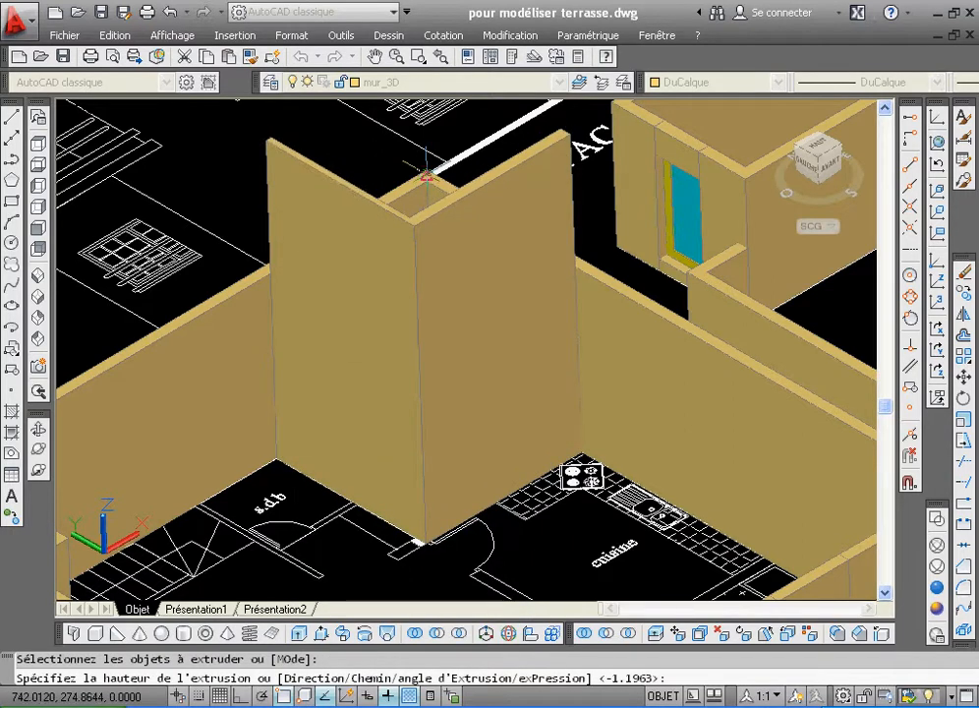
{"action": "left_click", "coordinate": [425, 181]}
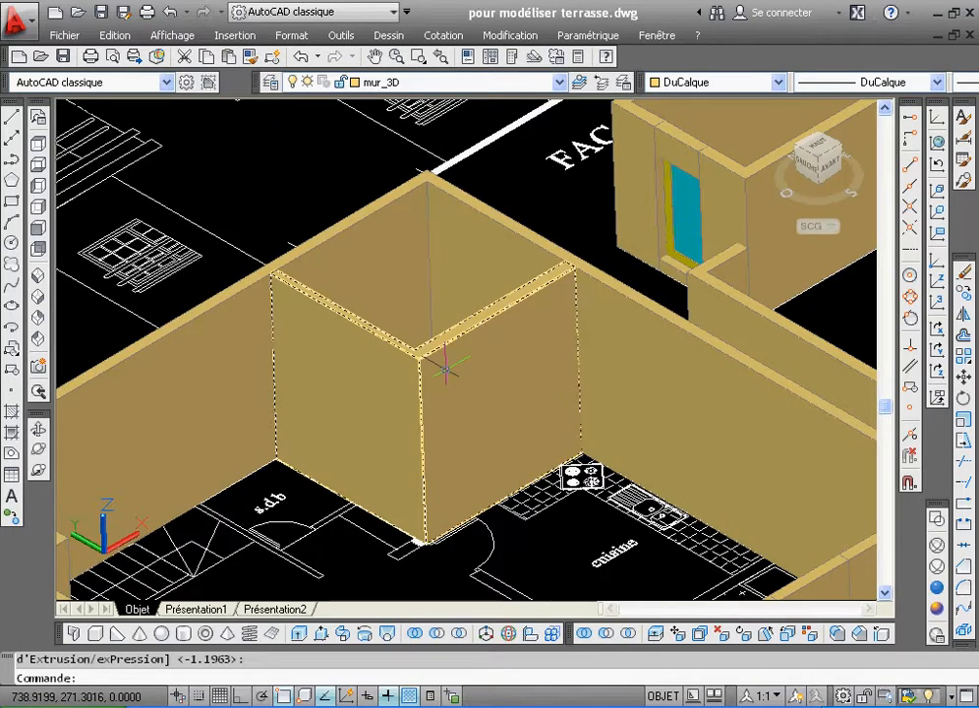
- Frame the terrace's V/Cour corner and switch the display to the 2D wireframe visual style
{"action": "left_click", "coordinate": [439, 57]}
{"action": "left_click", "coordinate": [439, 57]}
{"action": "left_click", "coordinate": [440, 57]}
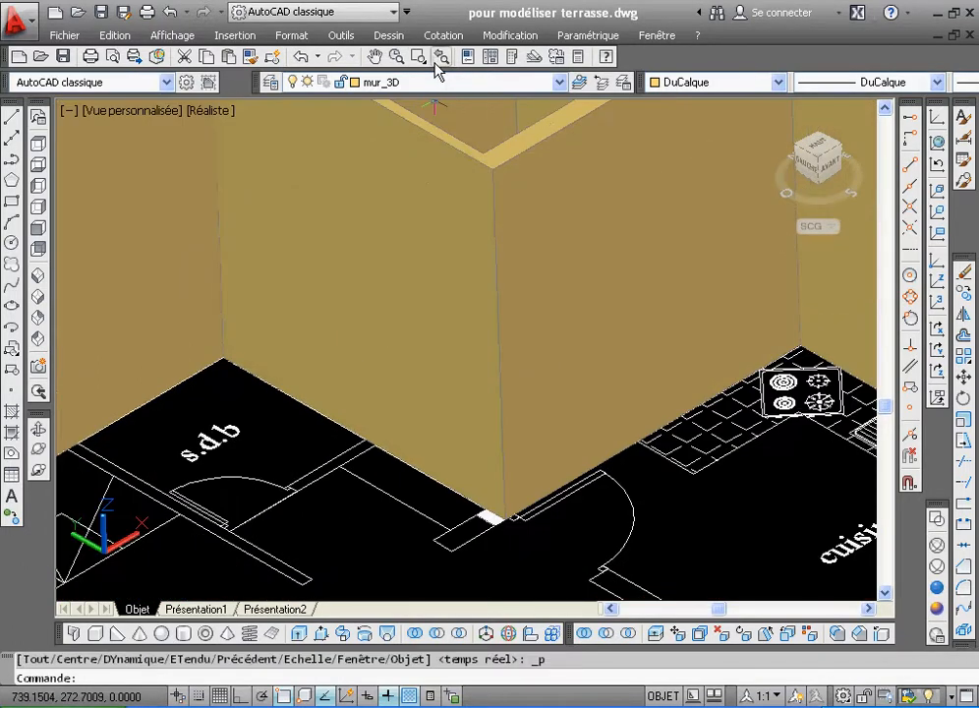
{"action": "left_click", "coordinate": [439, 57]}
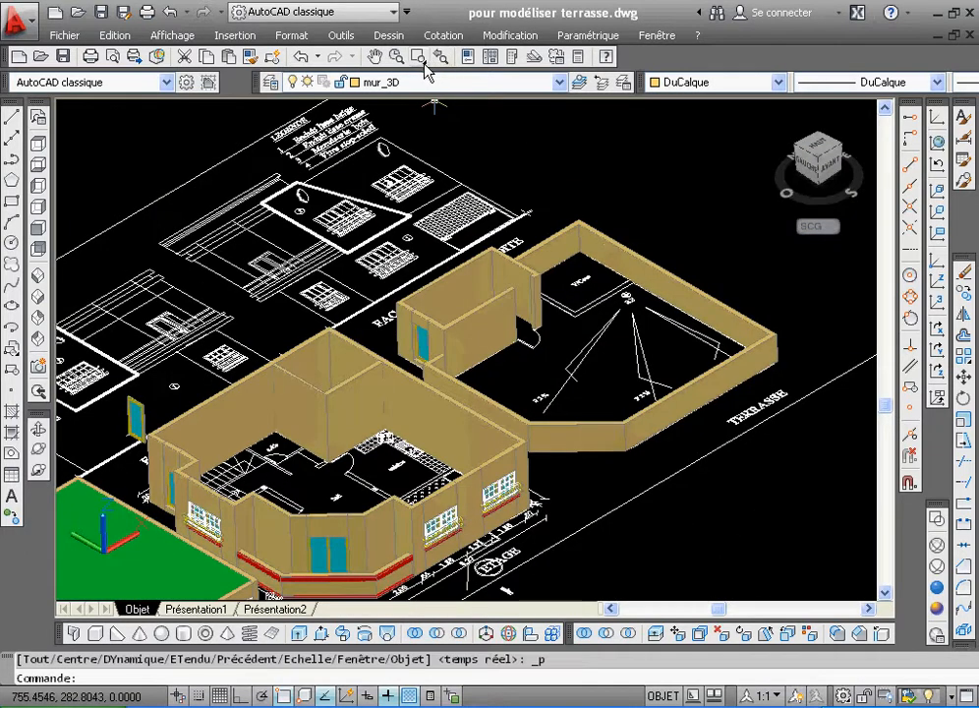
{"action": "left_click", "coordinate": [419, 57]}
{"action": "left_click", "coordinate": [396, 167]}
{"action": "left_click", "coordinate": [508, 271]}
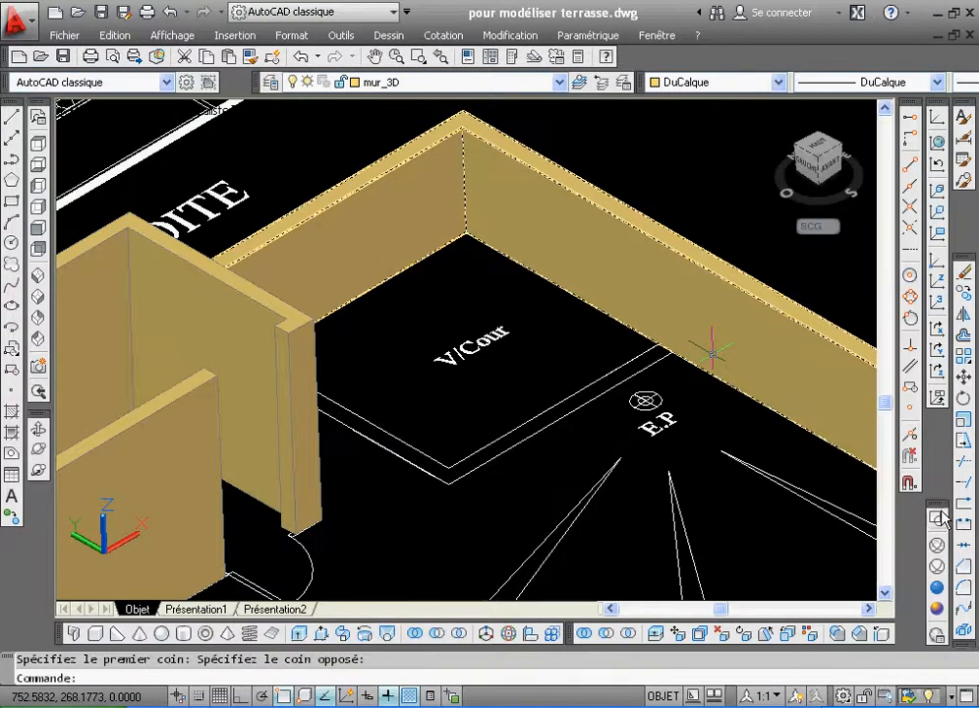
{"action": "left_click", "coordinate": [939, 516]}
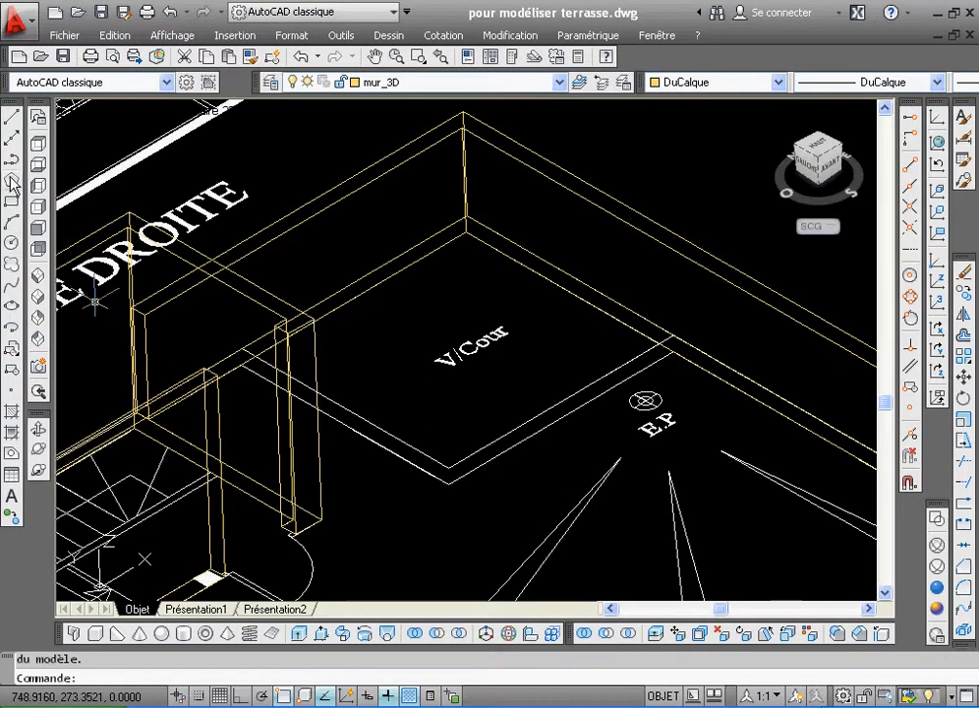
- Trace the L-shaped wall around the terrace's V/Cour as a closed polyline along the plan lines
{"action": "left_click", "coordinate": [11, 162]}
{"action": "left_click", "coordinate": [242, 364]}
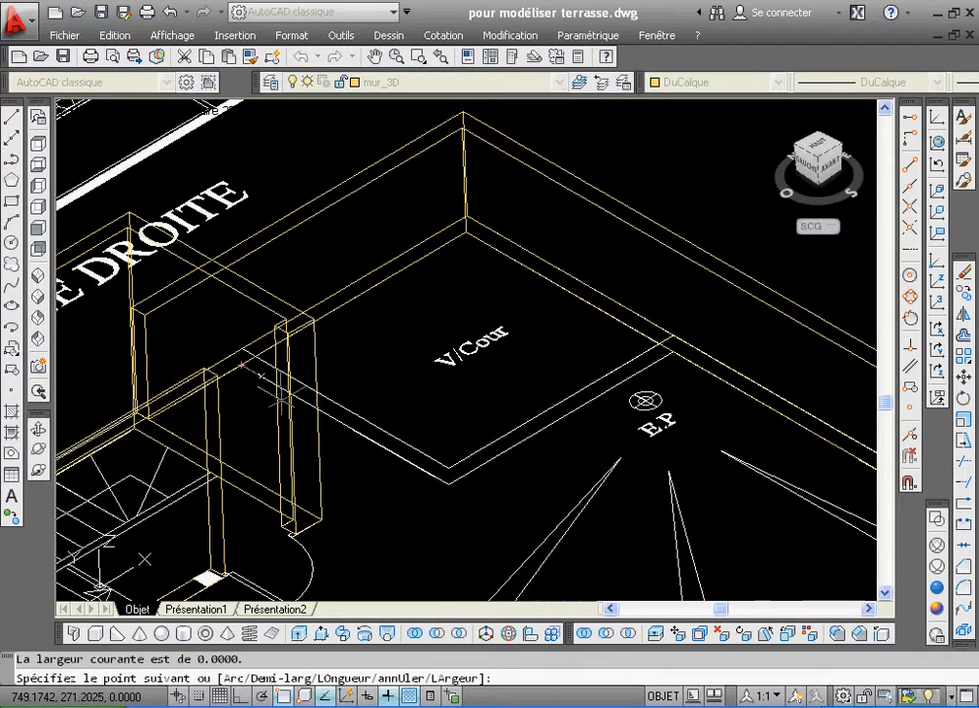
{"action": "left_click", "coordinate": [448, 482]}
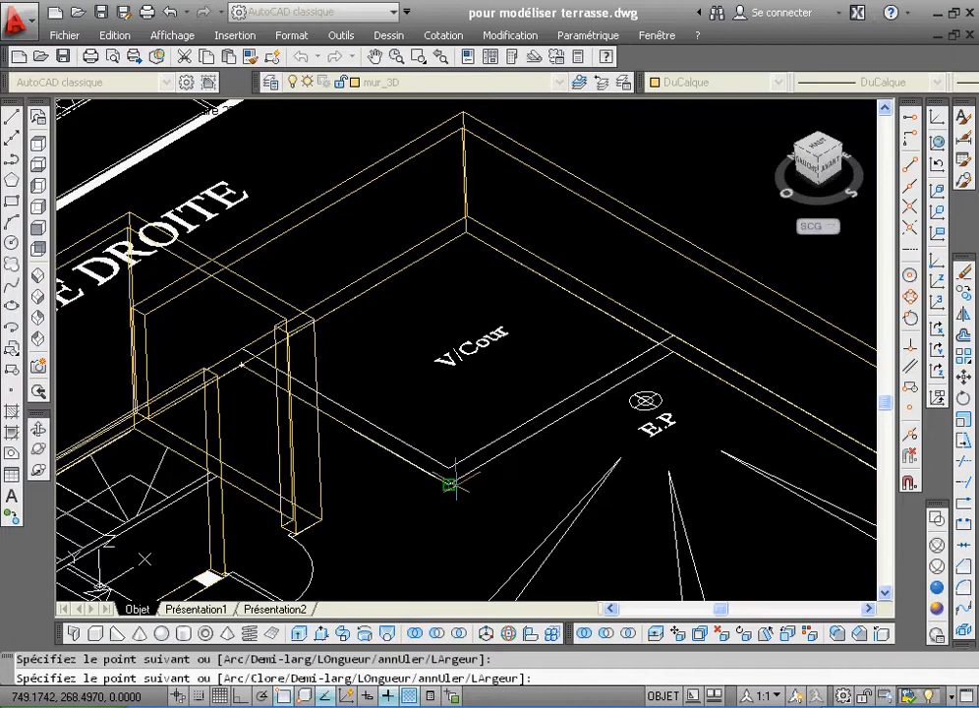
{"action": "left_click", "coordinate": [672, 351]}
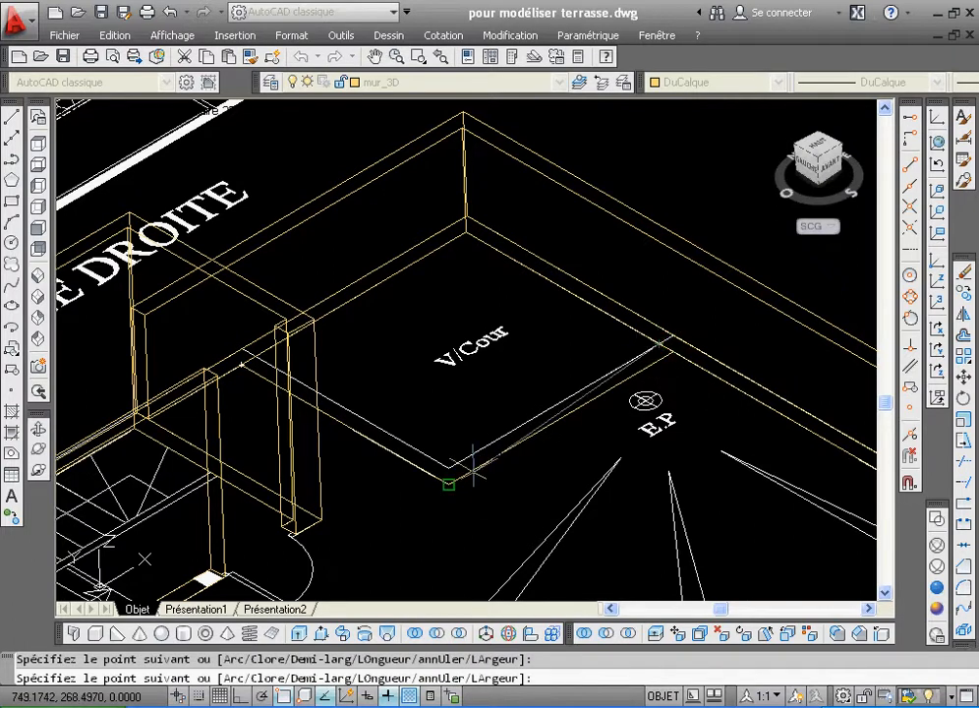
{"action": "right_click", "coordinate": [257, 360]}
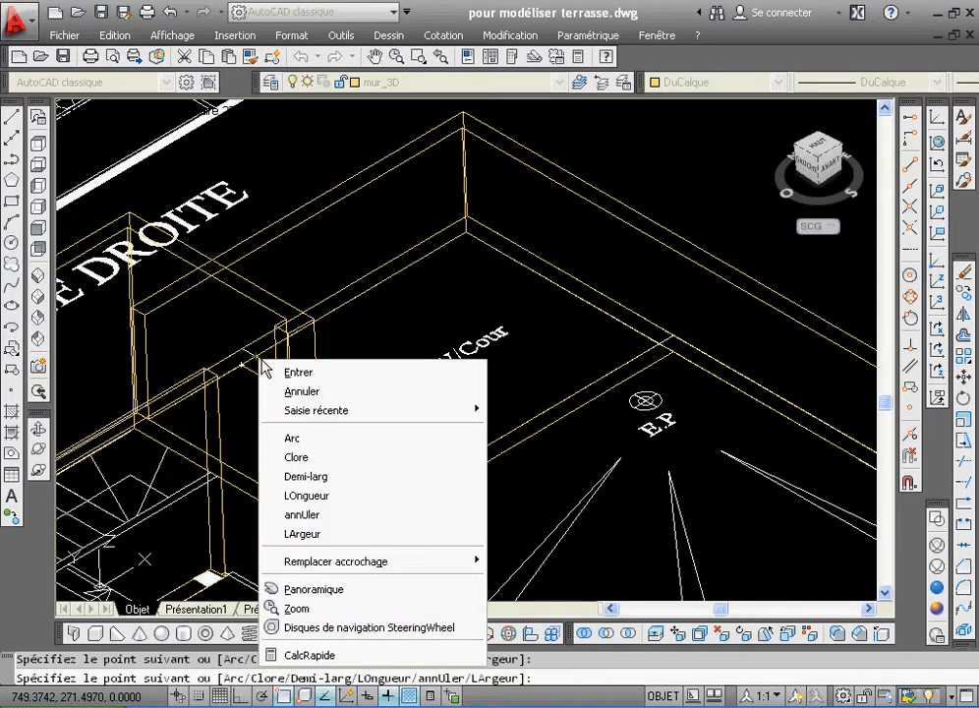
{"action": "left_click", "coordinate": [319, 457]}
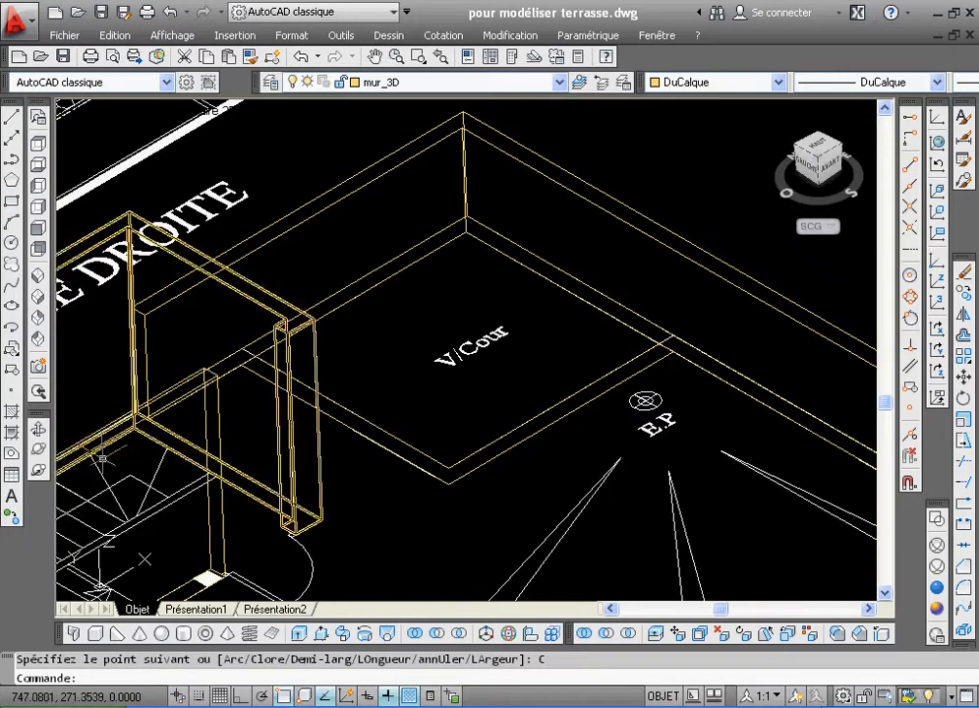
- Extrude the terrace's V/Cour wall outline upward to the top corner of the terrace's perimeter wall
{"action": "left_click", "coordinate": [304, 636]}
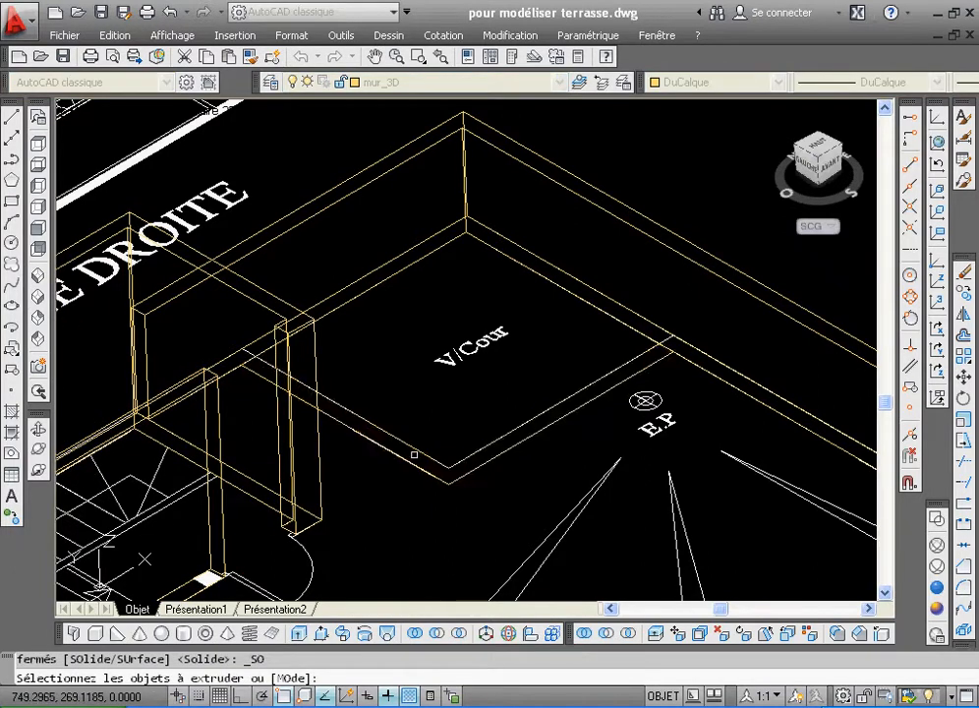
{"action": "left_click", "coordinate": [417, 450]}
{"action": "right_click", "coordinate": [417, 455]}
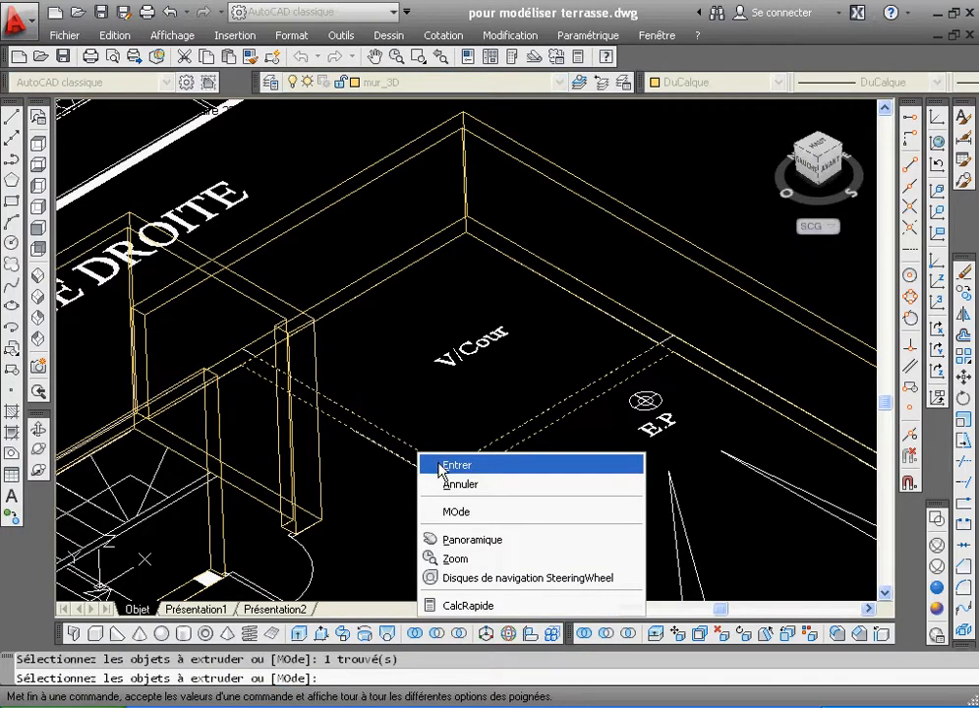
{"action": "left_click", "coordinate": [447, 464]}
{"action": "left_click", "coordinate": [462, 130]}
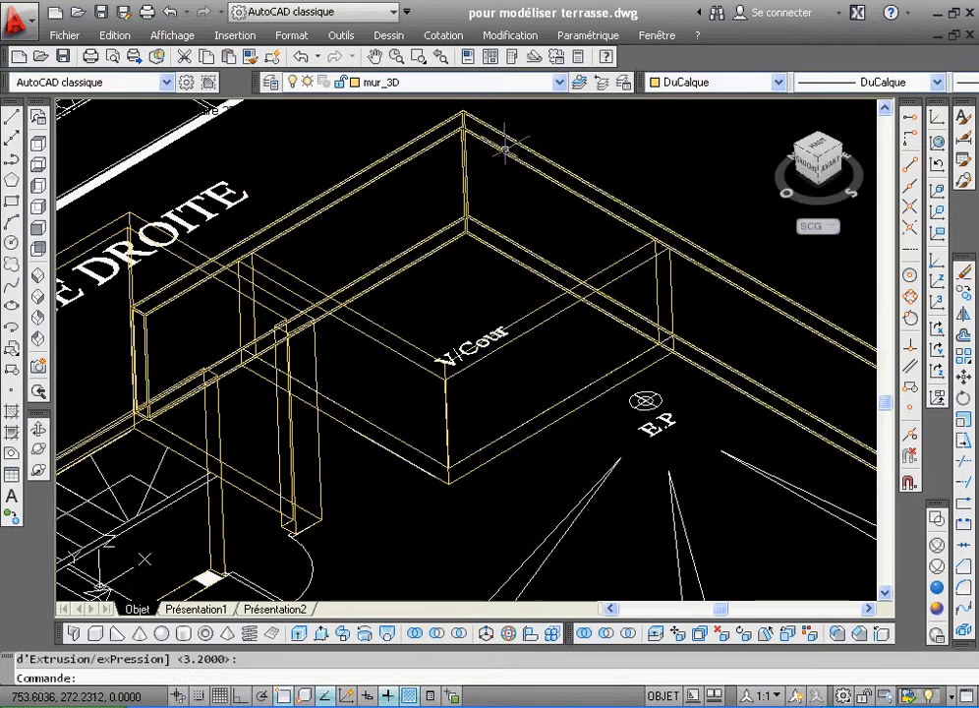
- Examine the étage and terrace courtyard walls in the Realistic visual style from several orbit angles
{"action": "left_click", "coordinate": [442, 56]}
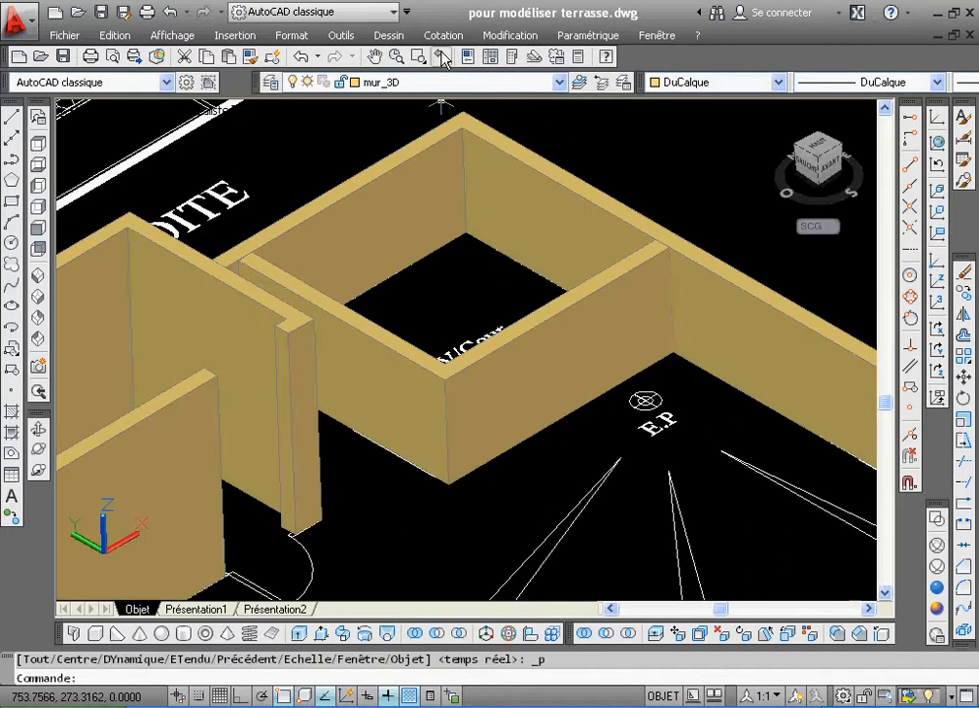
{"action": "left_click", "coordinate": [441, 56]}
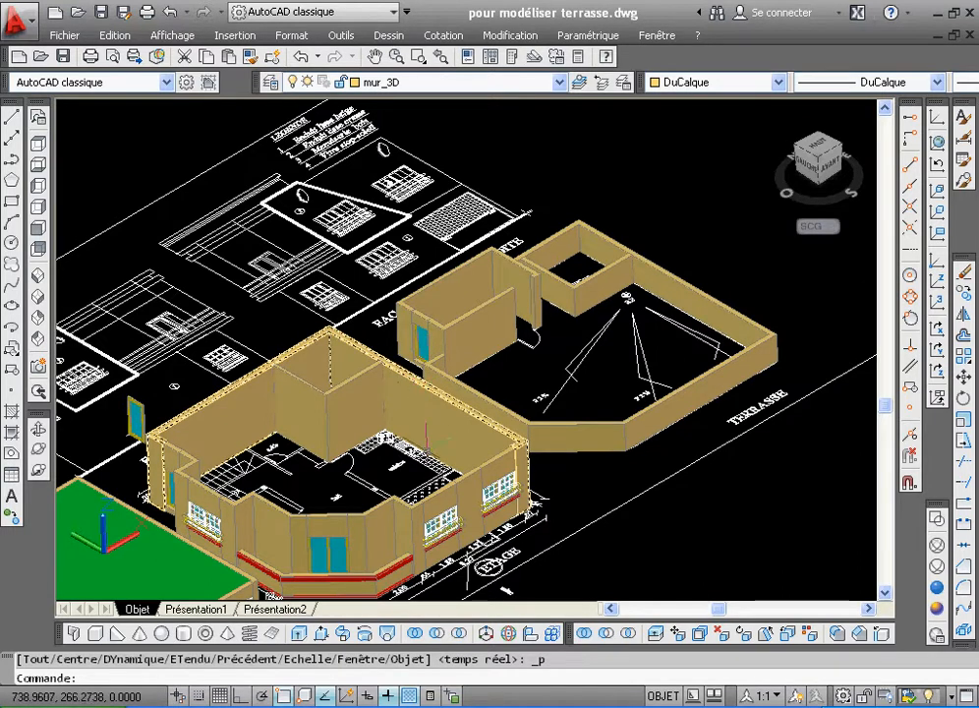
{"action": "left_click", "coordinate": [398, 58]}
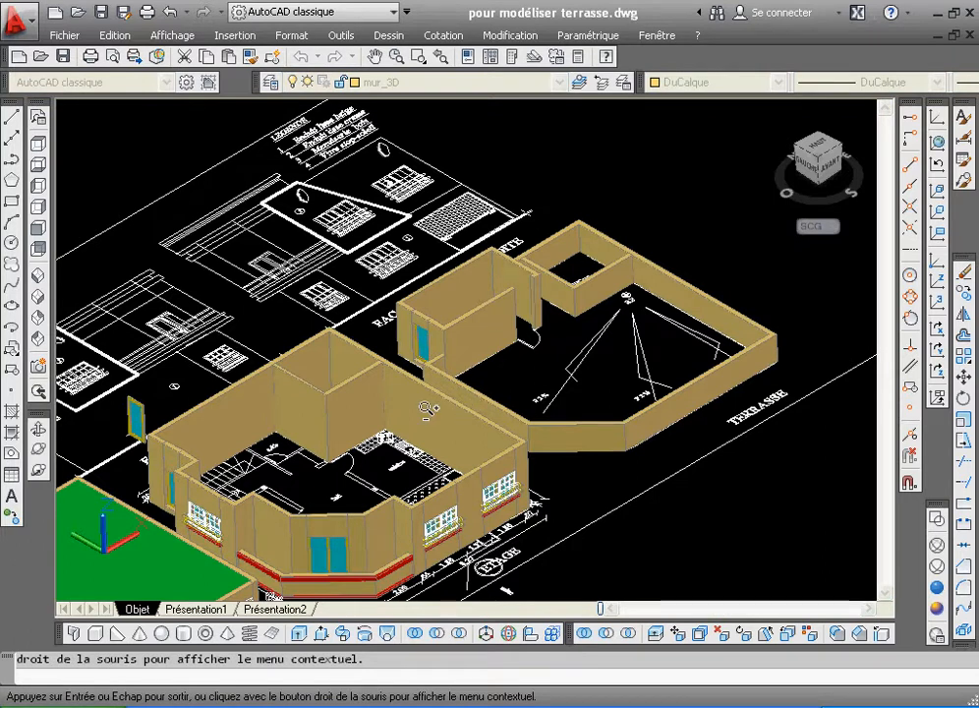
{"action": "left_click_drag", "start_coordinate": [417, 317], "coordinate": [424, 373]}
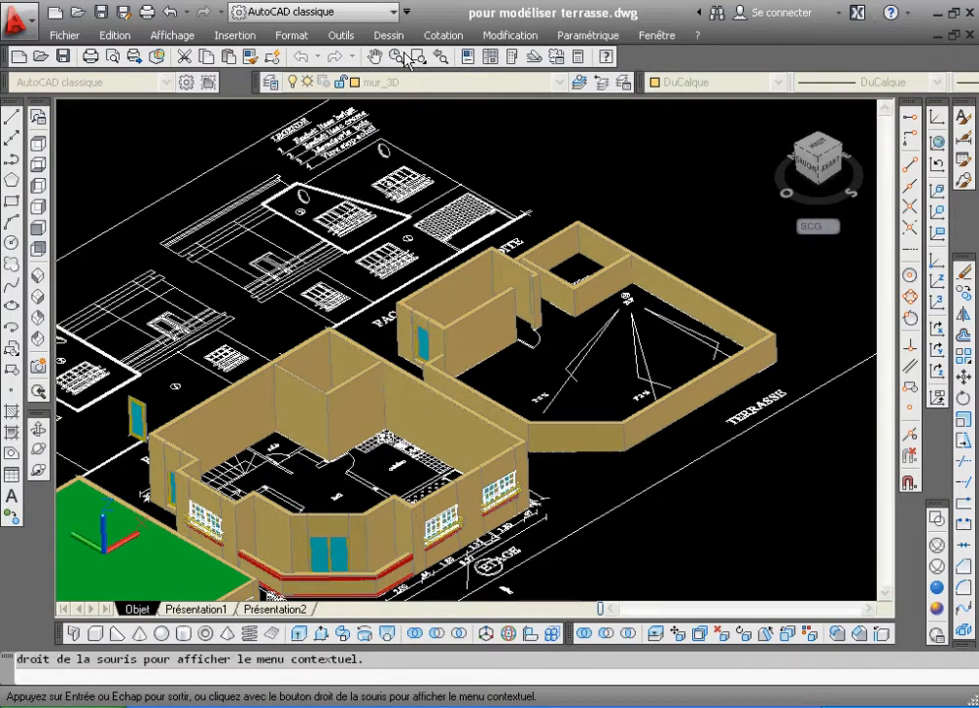
{"action": "left_click", "coordinate": [36, 450]}
{"action": "left_click_drag", "start_coordinate": [343, 483], "coordinate": [481, 372]}
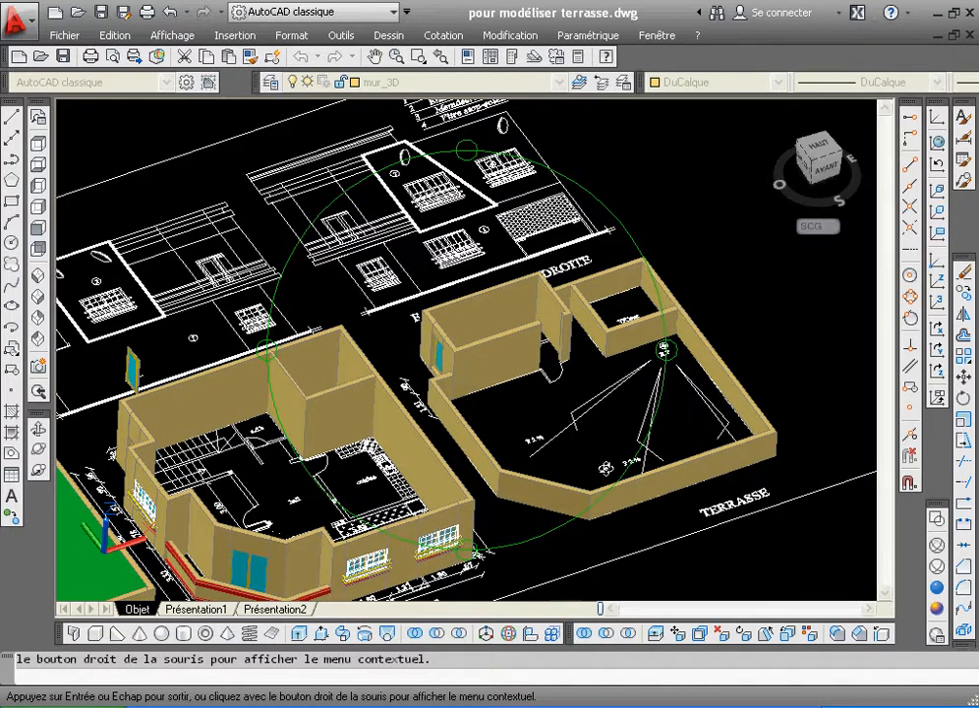
{"action": "left_click_drag", "start_coordinate": [458, 421], "coordinate": [487, 419]}
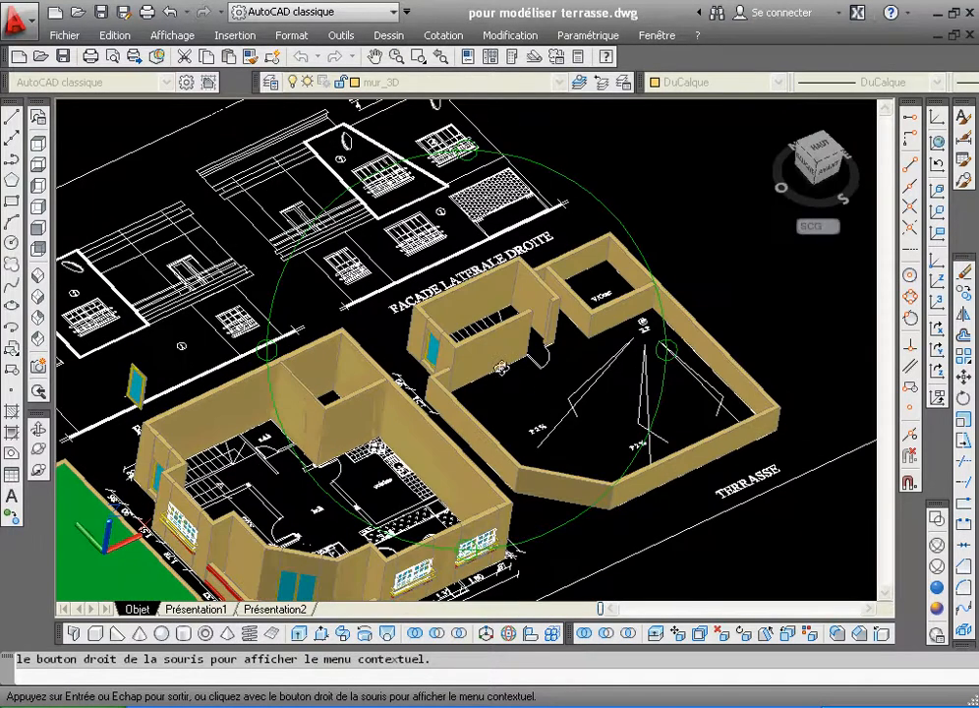
{"action": "left_click_drag", "start_coordinate": [438, 249], "coordinate": [417, 248]}
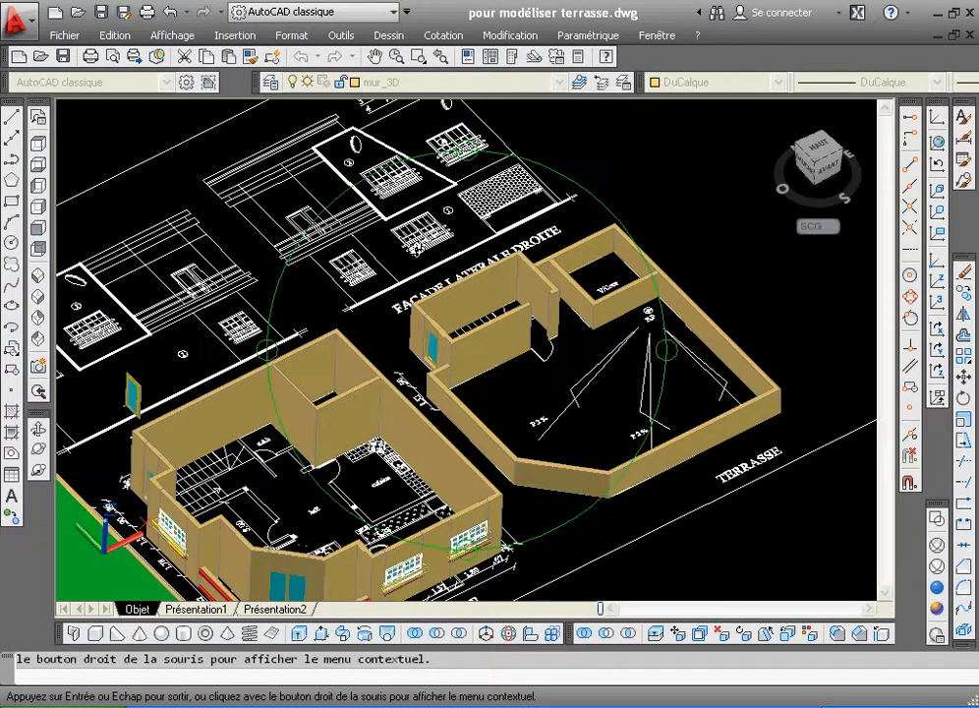
{"action": "right_click", "coordinate": [417, 253]}
{"action": "left_click", "coordinate": [450, 257]}
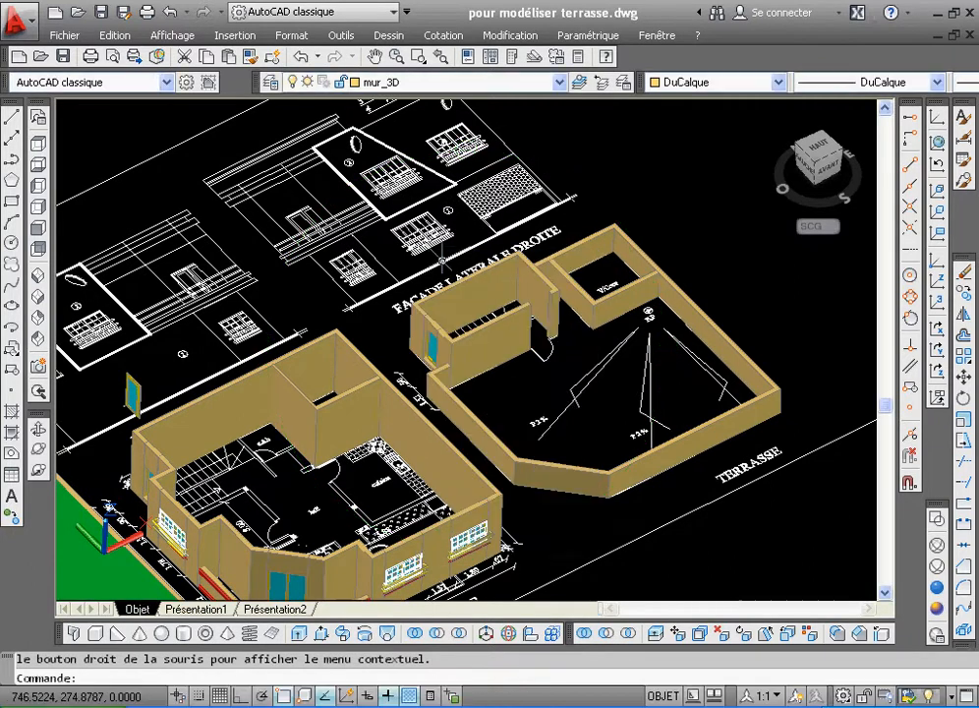
{"action": "left_click", "coordinate": [374, 56]}
{"action": "left_click_drag", "start_coordinate": [376, 391], "coordinate": [447, 312]}
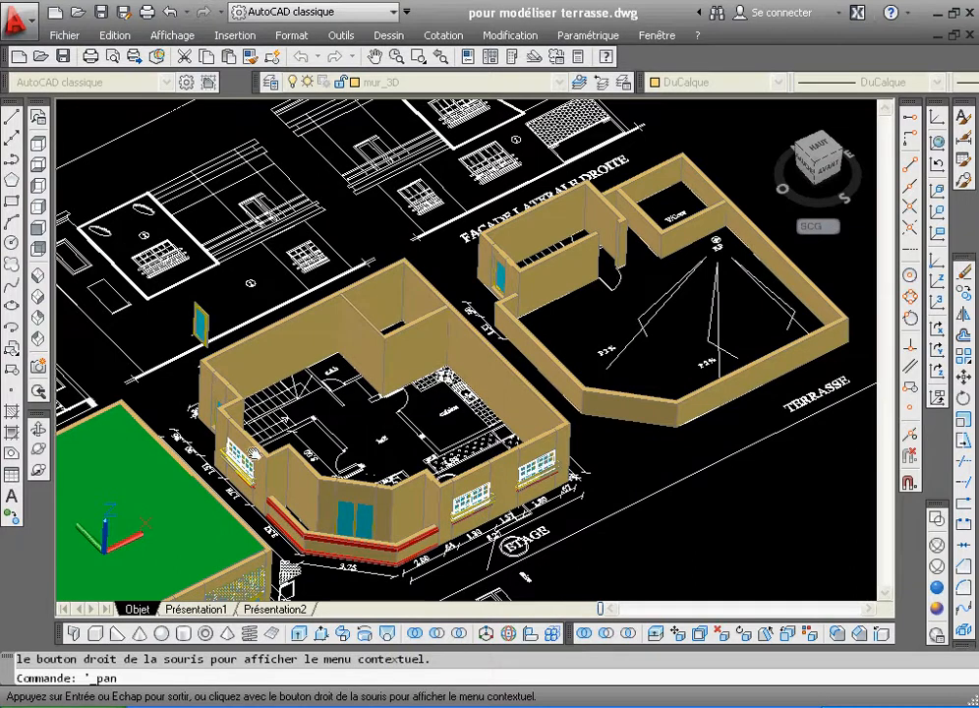
{"action": "left_click_drag", "start_coordinate": [433, 255], "coordinate": [395, 267]}
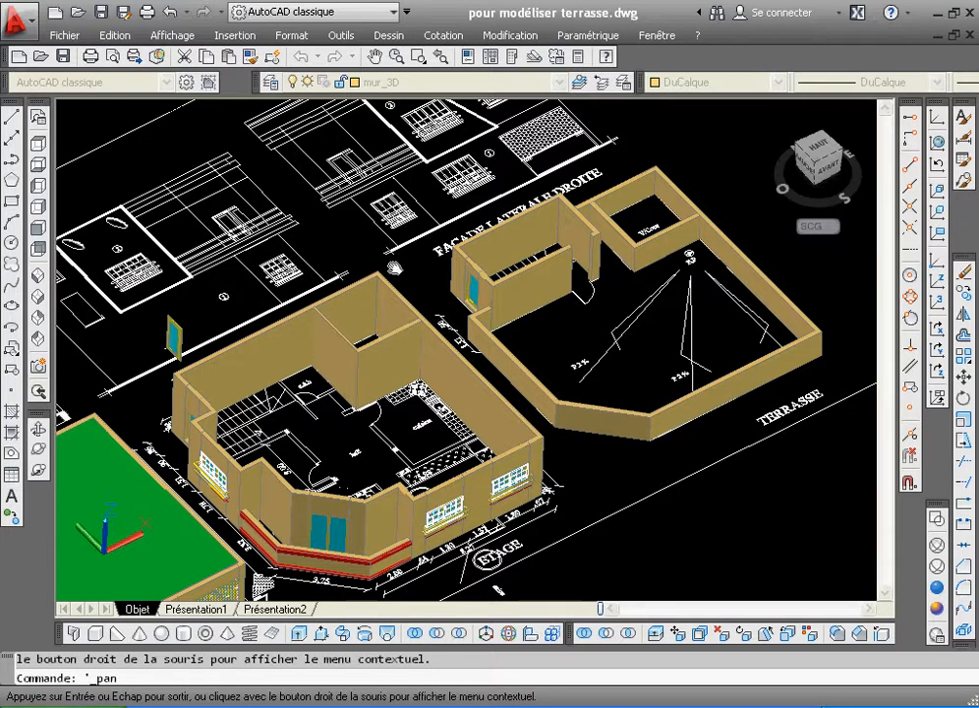
{"action": "right_click", "coordinate": [481, 267]}
{"action": "left_click", "coordinate": [501, 271]}
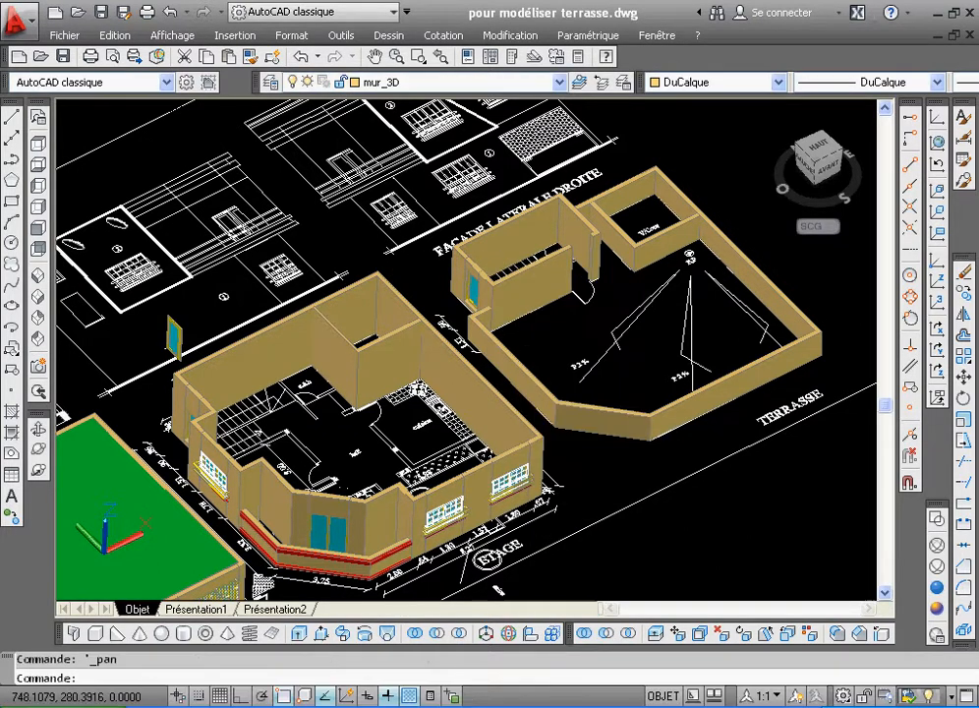
- Restore the earlier 3D viewpoint and zoom out to show the ground floor, étage and terrace models with all the plans
{"action": "left_click", "coordinate": [439, 56]}
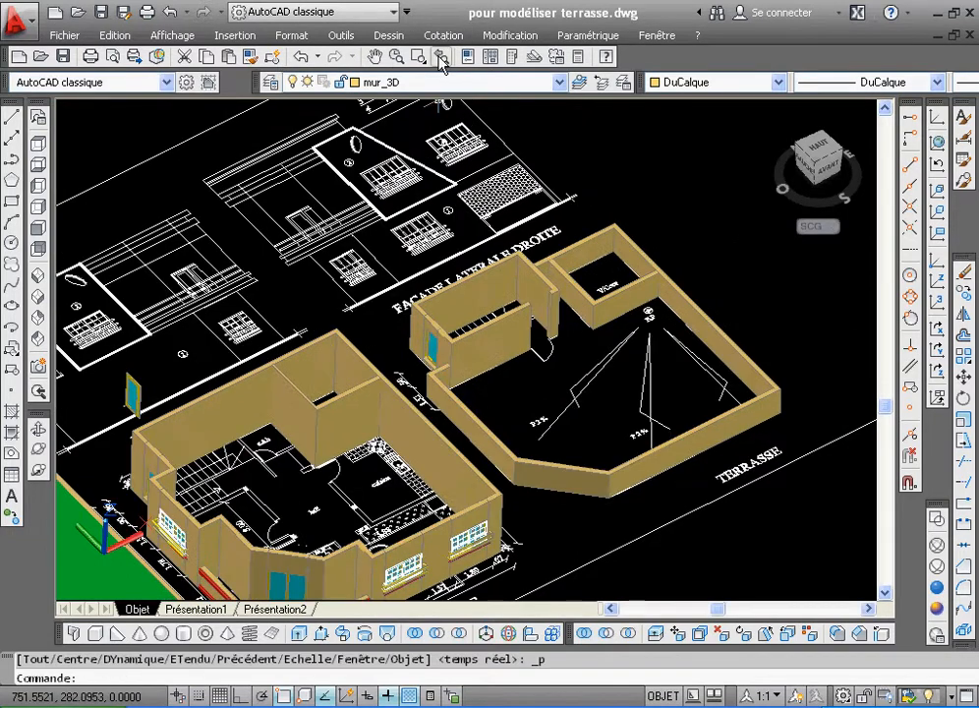
{"action": "left_click", "coordinate": [439, 56]}
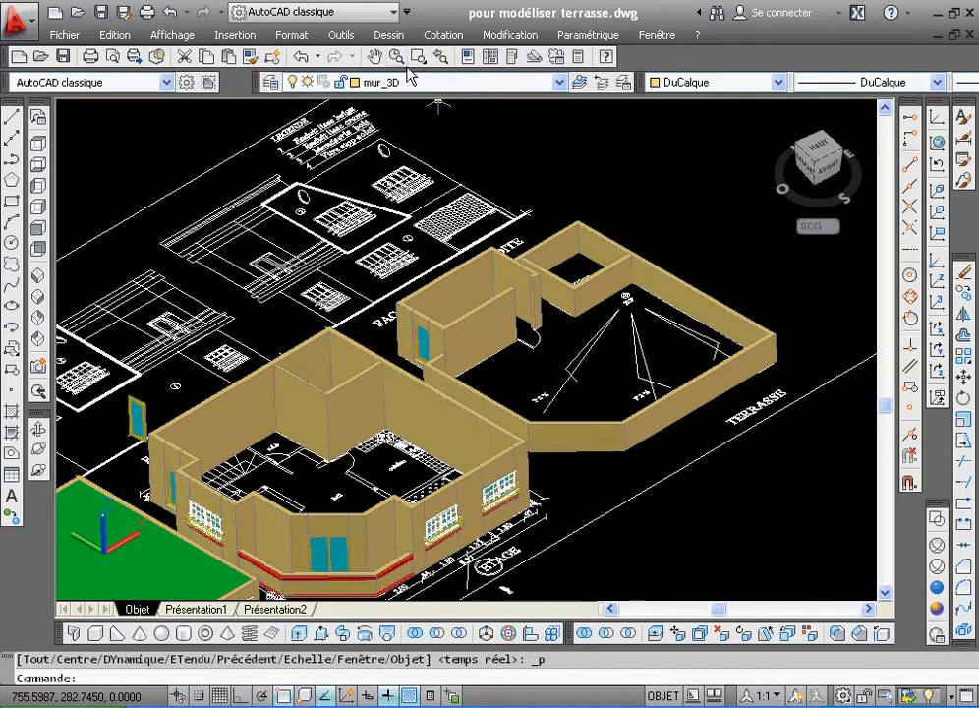
{"action": "left_click", "coordinate": [397, 56]}
{"action": "left_click_drag", "start_coordinate": [451, 236], "coordinate": [419, 294]}
{"action": "left_click_drag", "start_coordinate": [495, 238], "coordinate": [465, 274]}
{"action": "left_click_drag", "start_coordinate": [521, 227], "coordinate": [459, 287]}
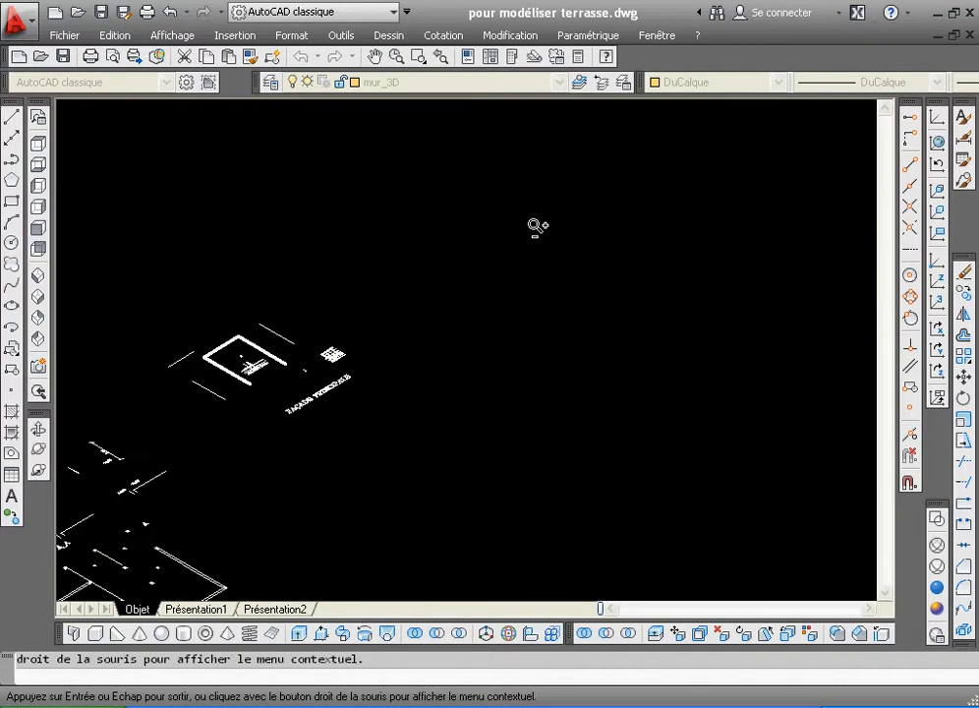
{"action": "left_click_drag", "start_coordinate": [535, 225], "coordinate": [495, 280]}
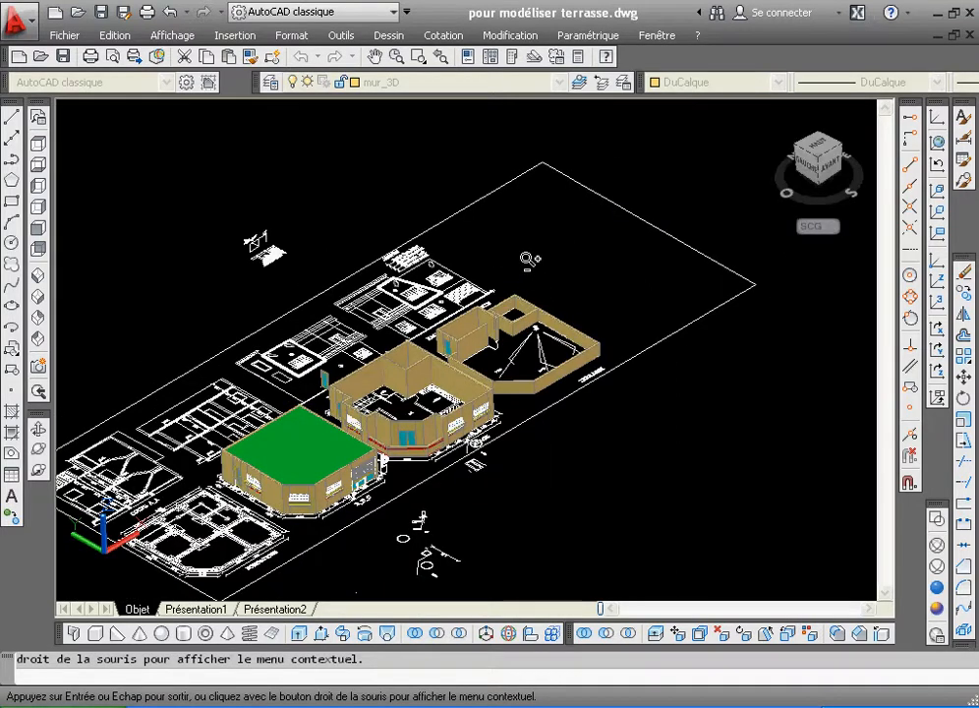
{"action": "right_click", "coordinate": [531, 257]}
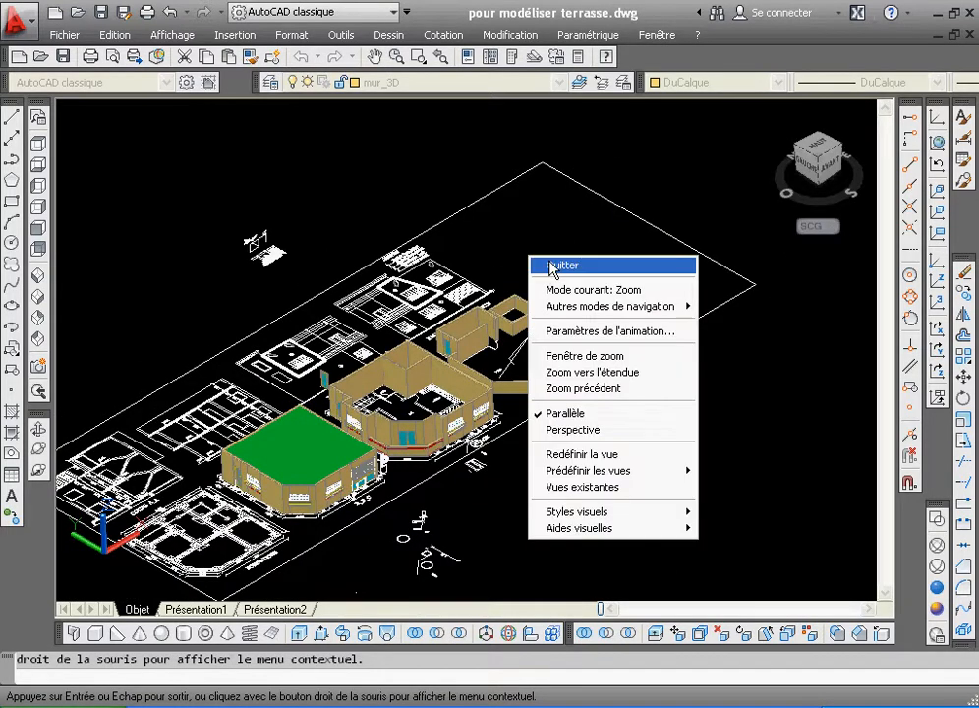
{"action": "left_click", "coordinate": [547, 265]}
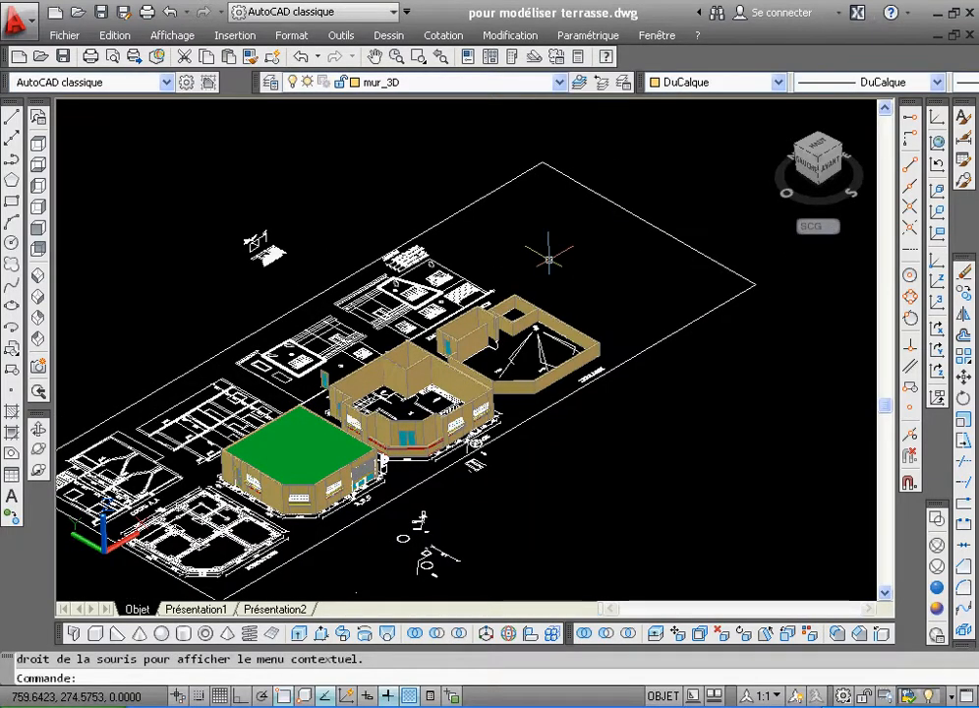